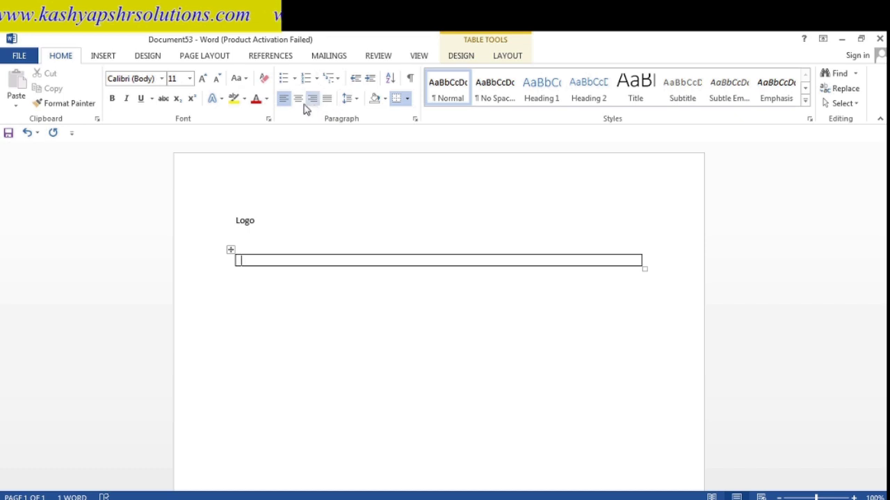
- Type 'Company Name' centred in the table's first cell, then move below the table
left_click(298, 99)
type("c")
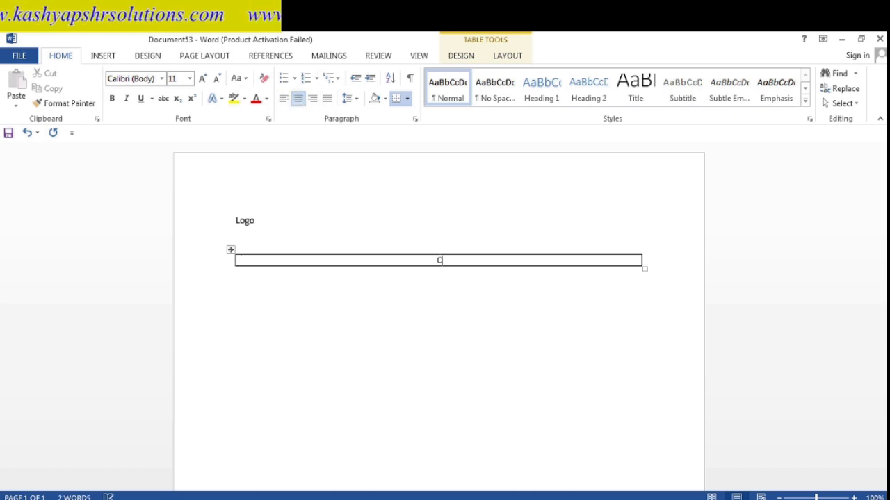
type("ompany ")
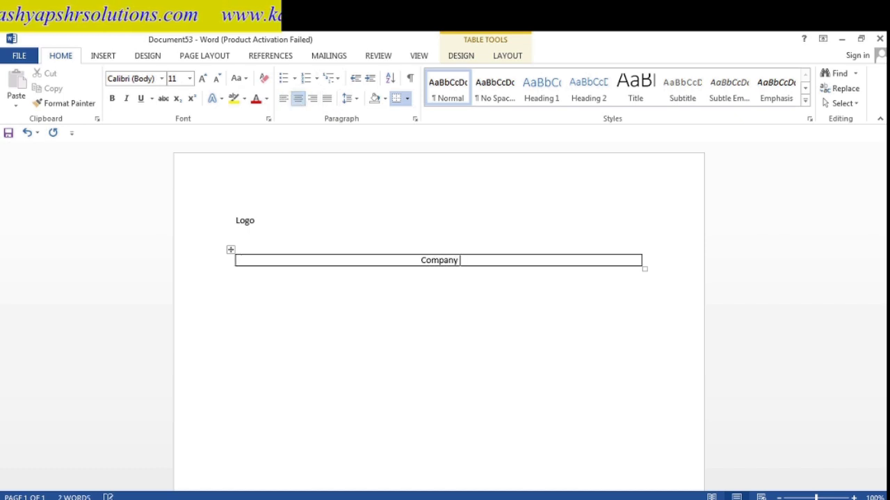
type("Name")
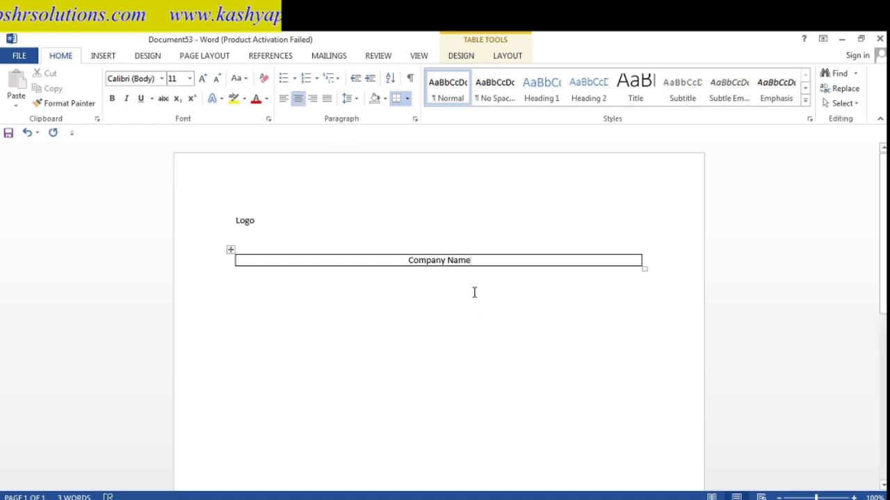
left_click(474, 292)
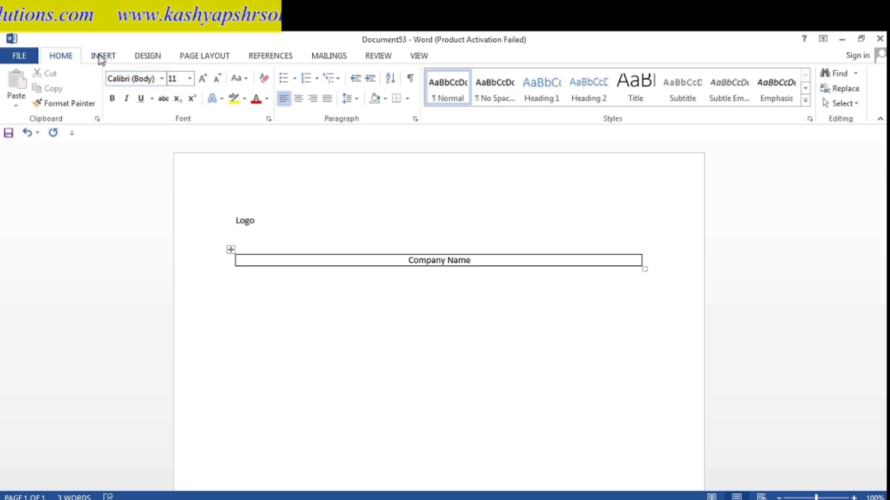
- Insert a one-column, one-row table under the heading and type 'Regd. Office' in it
left_click(101, 57)
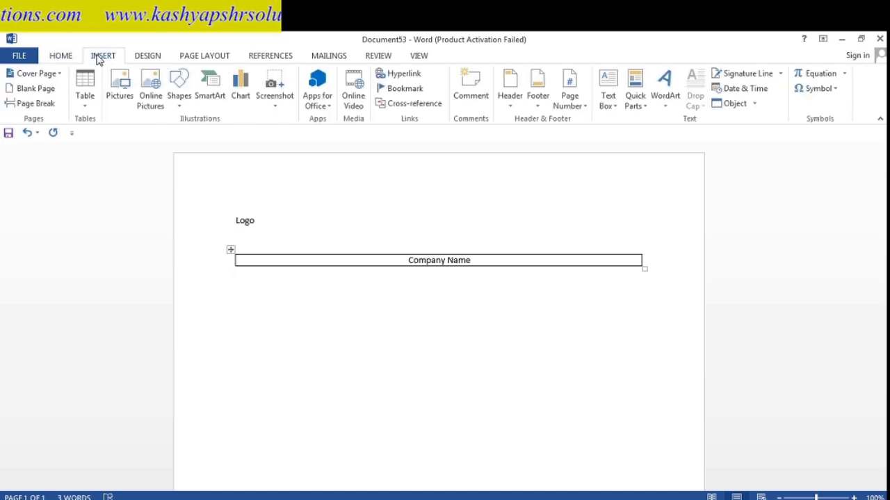
left_click(85, 93)
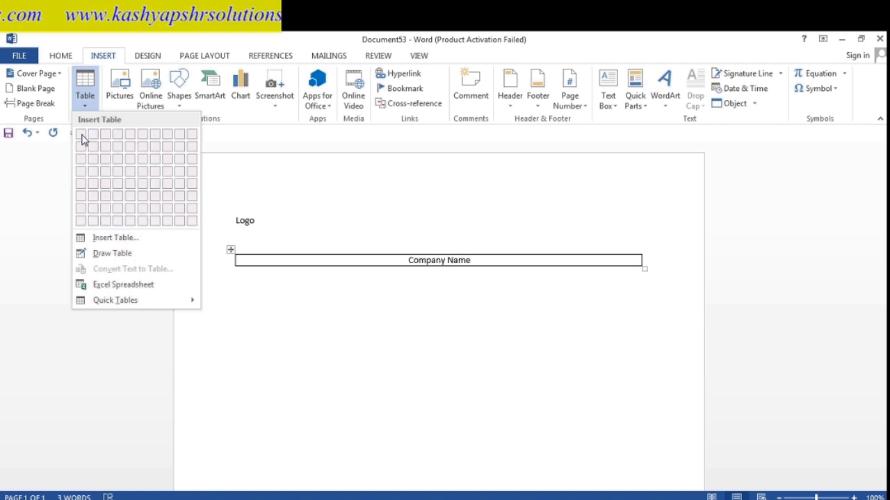
left_click(109, 237)
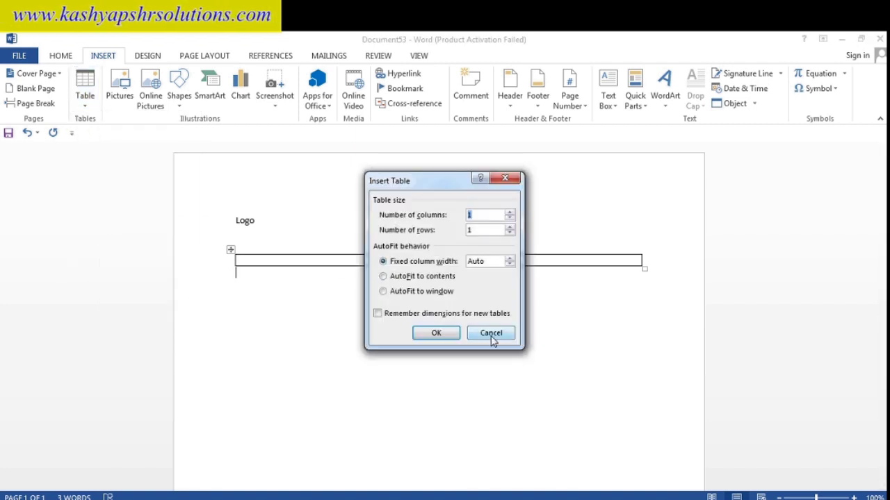
left_click(436, 333)
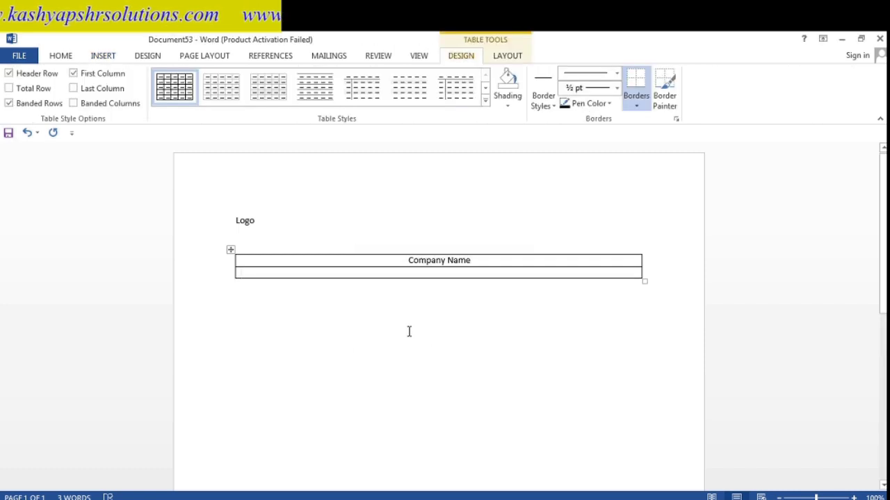
type("Reg")
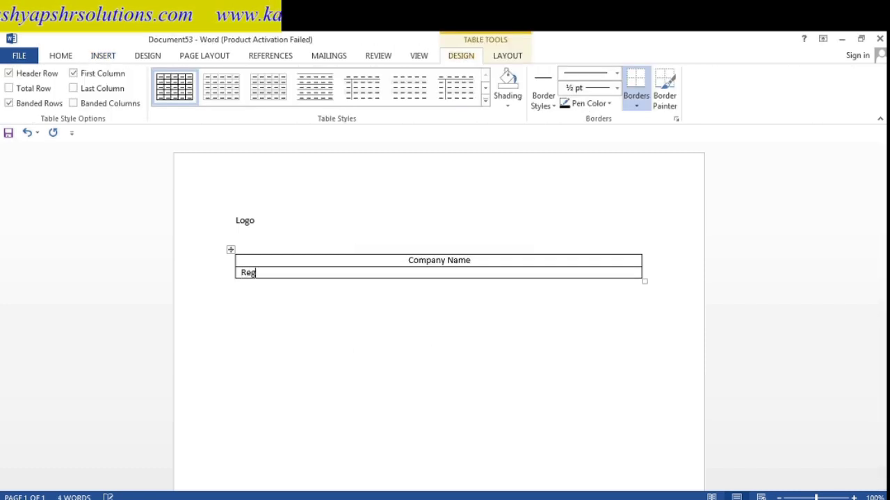
type("d. office ..")
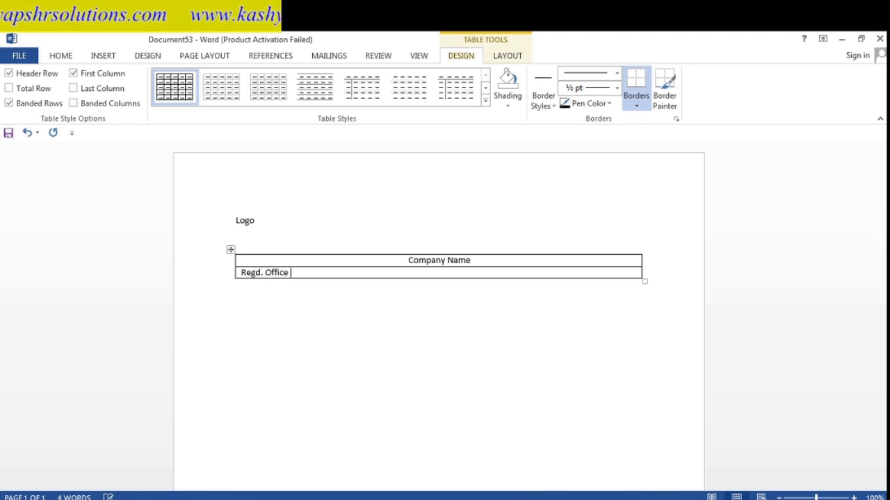
left_click(387, 322)
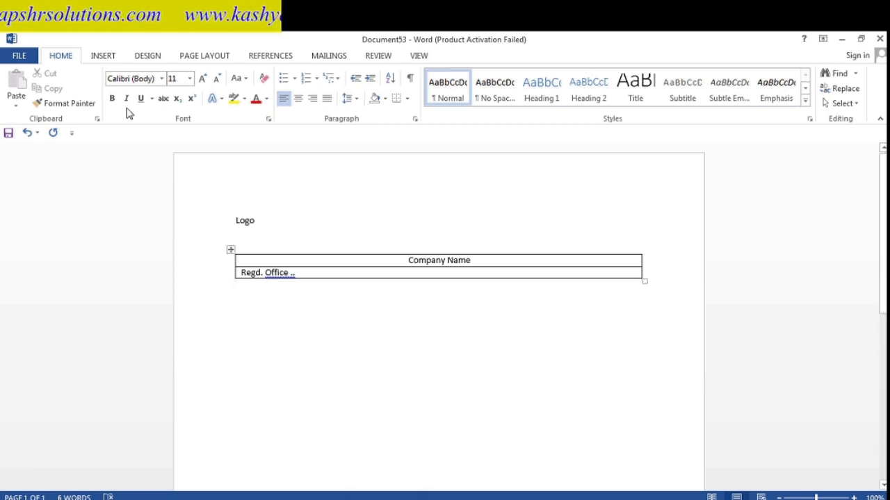
- Add another one-cell row to the table below the Regd. Office line
left_click(95, 59)
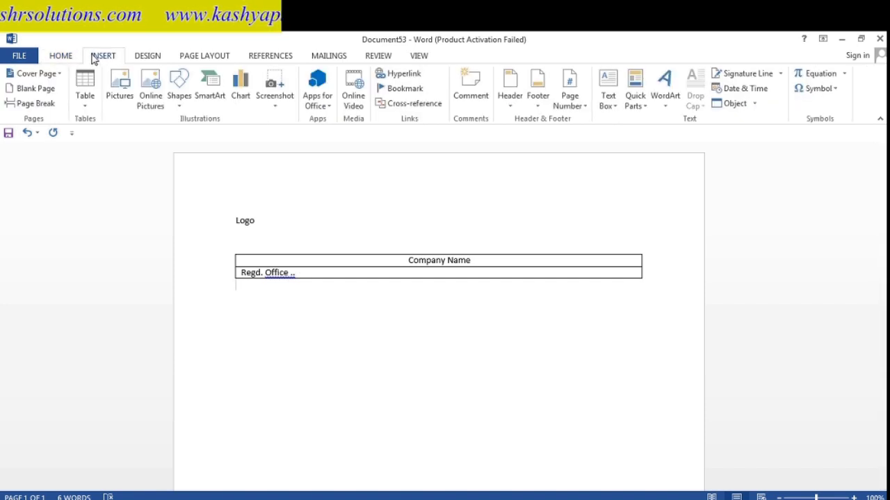
left_click(85, 105)
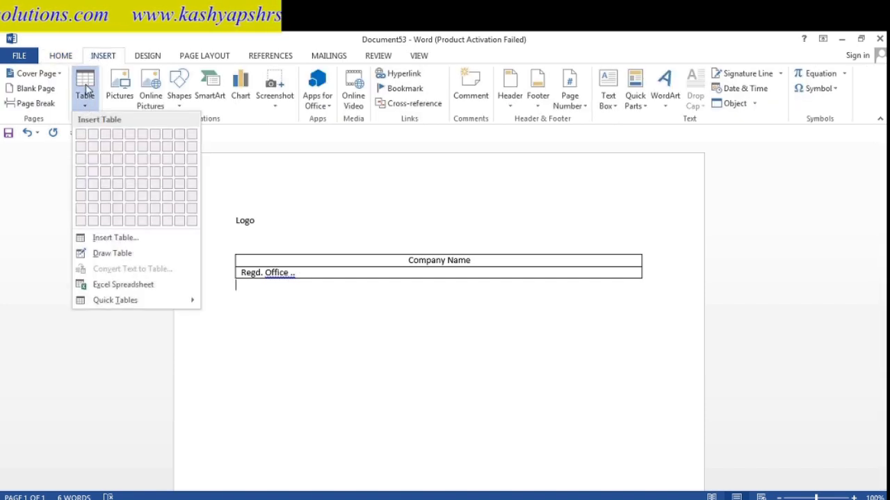
left_click(87, 86)
left_click(87, 85)
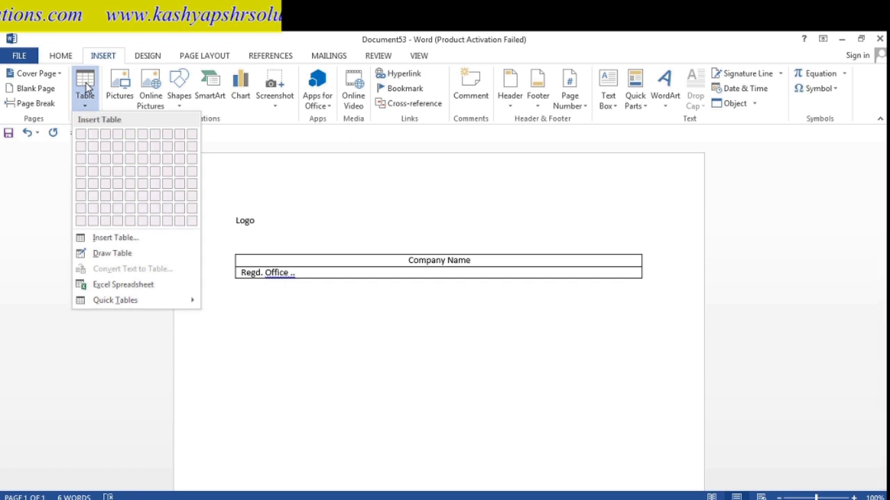
left_click(105, 231)
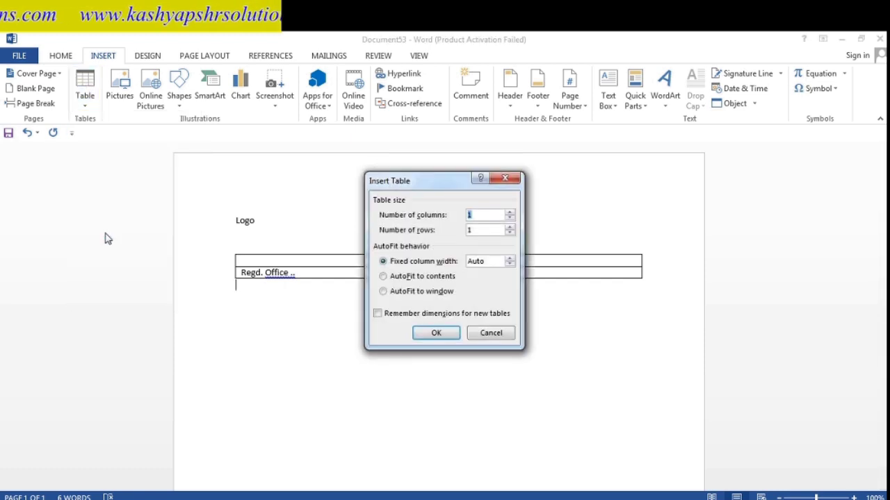
left_click(427, 333)
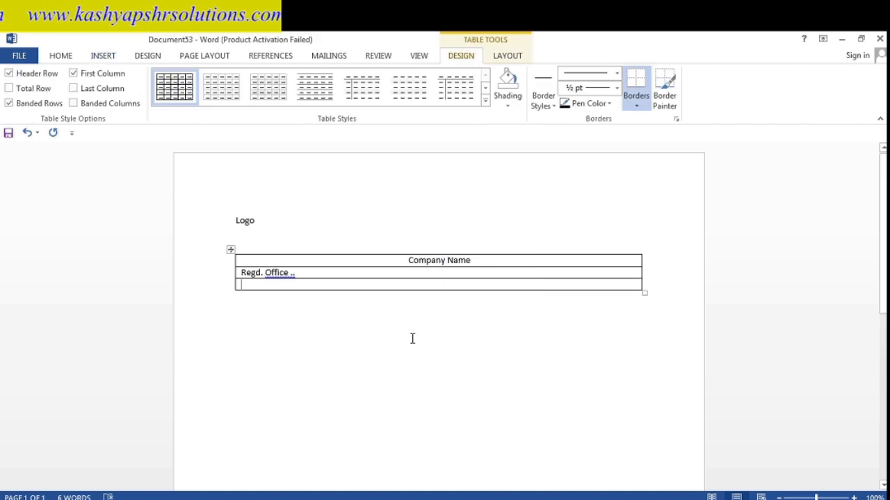
mouse_move(234, 291)
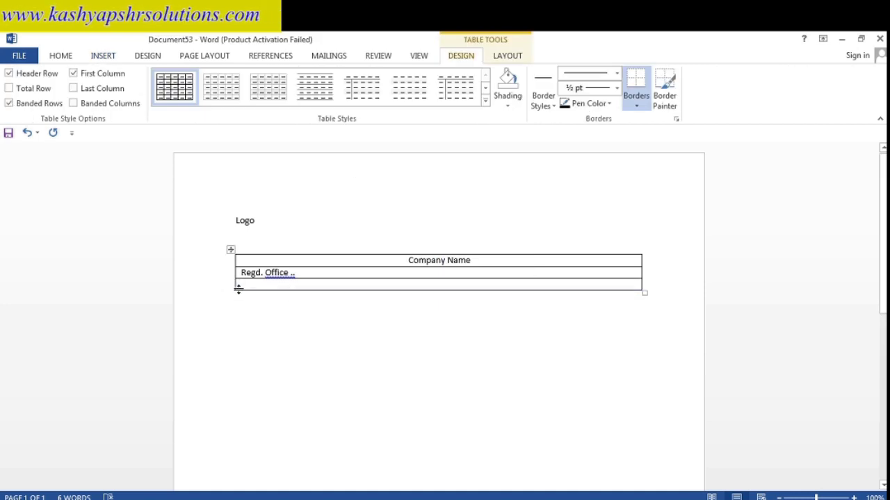
left_click(237, 286)
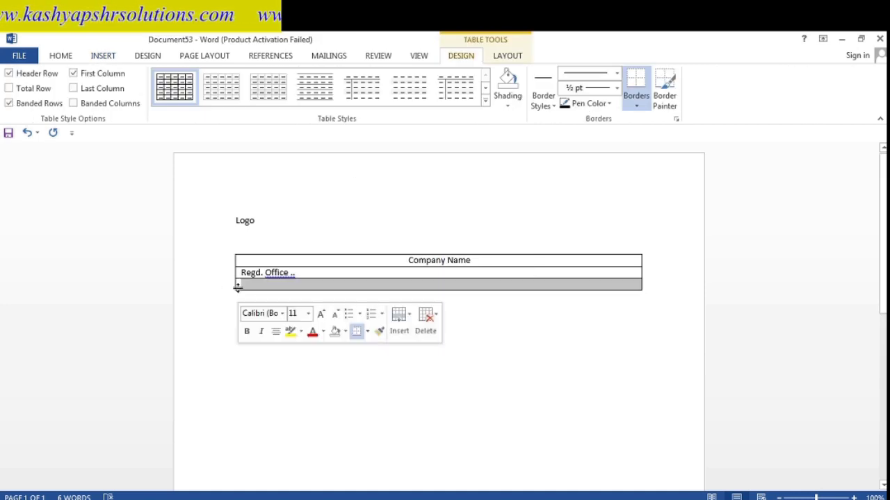
left_click(233, 291)
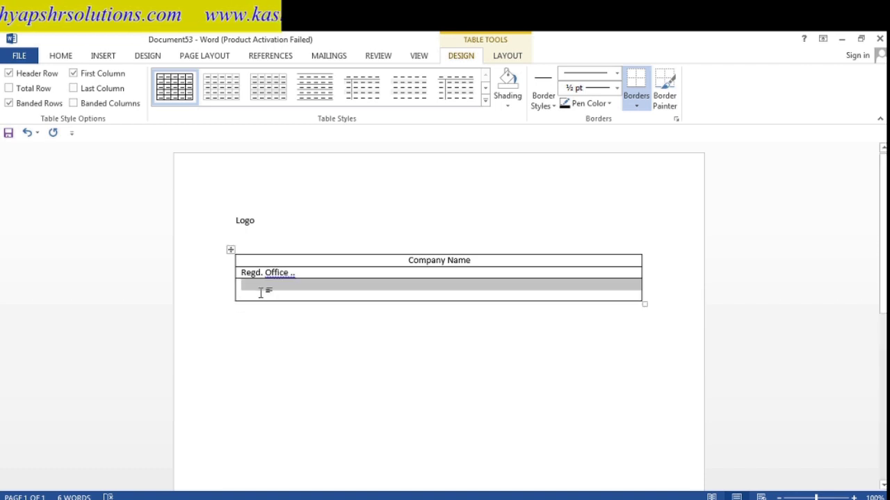
left_click(264, 293)
- Enter 'Payslip for the month of' in the new row, bold and centred
type("Pa")
type("yslip for he ")
type("the mon")
key("BackSpace")
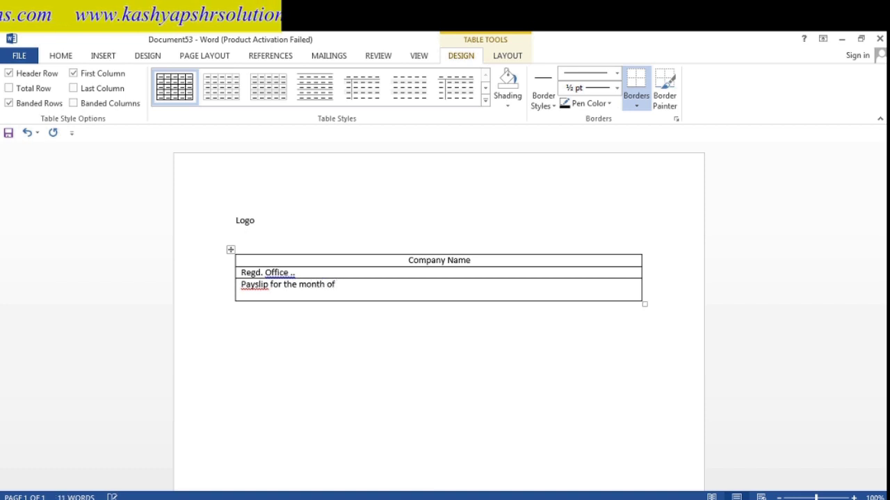
key("shift+Left")
key("shift+Left")
key("shift+Left")
key("shift+Left")
key("shift+Left")
key("shift+Left")
key("shift+Left")
key("shift+Left")
key("shift+Left")
key("shift+Left")
key("shift+Left")
key("shift+Left")
key("shift+Left")
key("shift+Left")
key("shift+Left")
key("shift+Left")
key("shift+Left")
key("shift+Left")
key("shift+Left")
key("shift+Left")
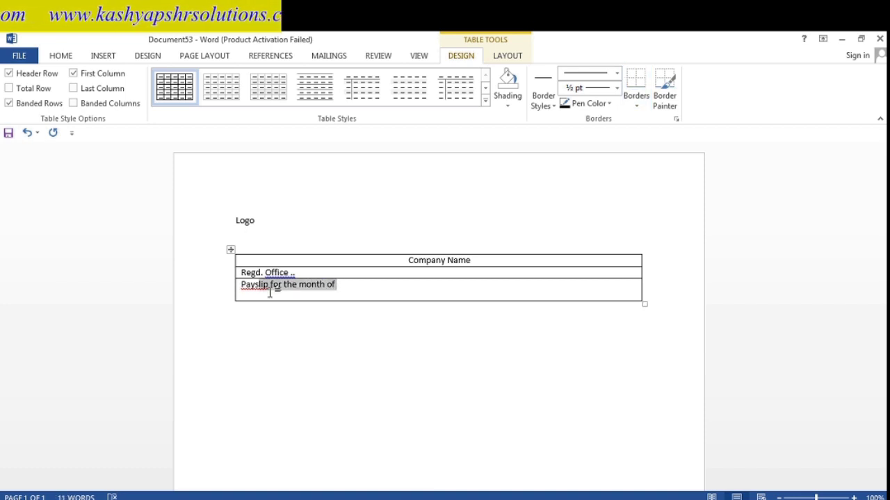
key("ctrl+b")
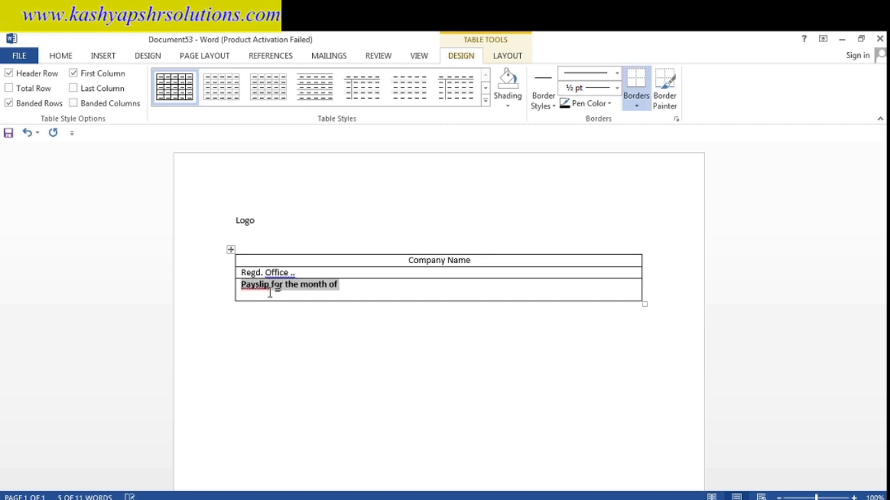
left_click(62, 57)
left_click(300, 99)
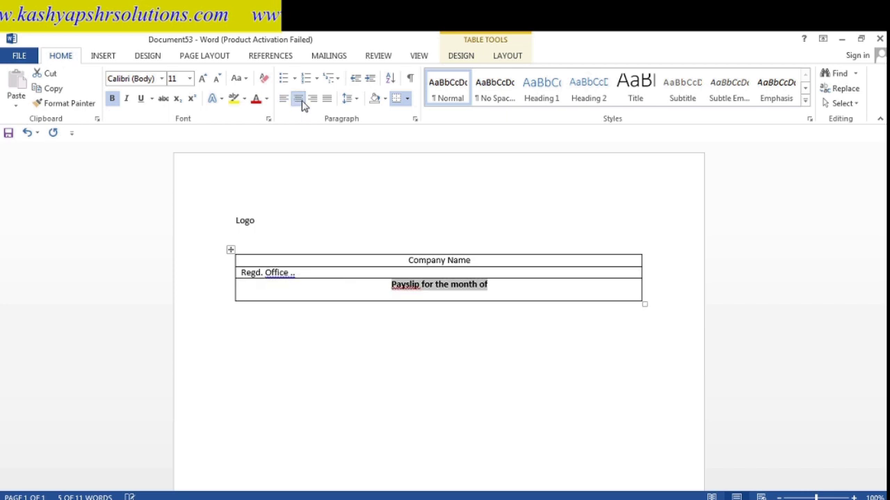
left_click(302, 324)
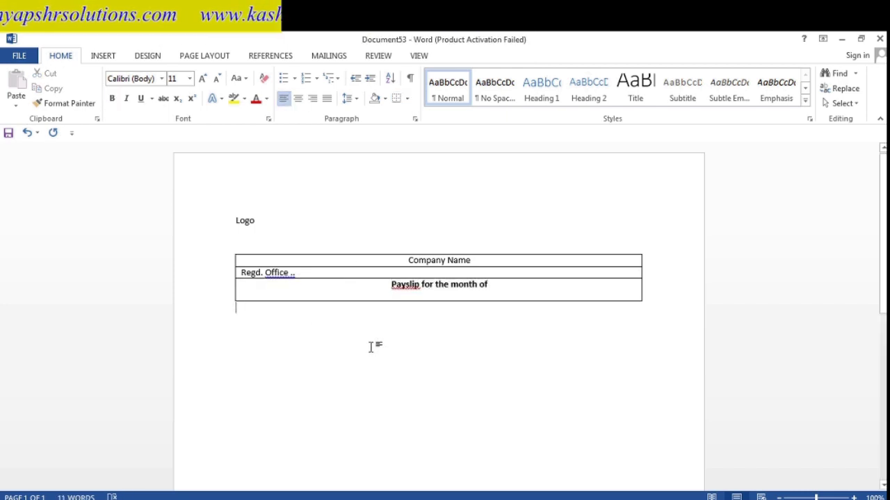
left_click(102, 59)
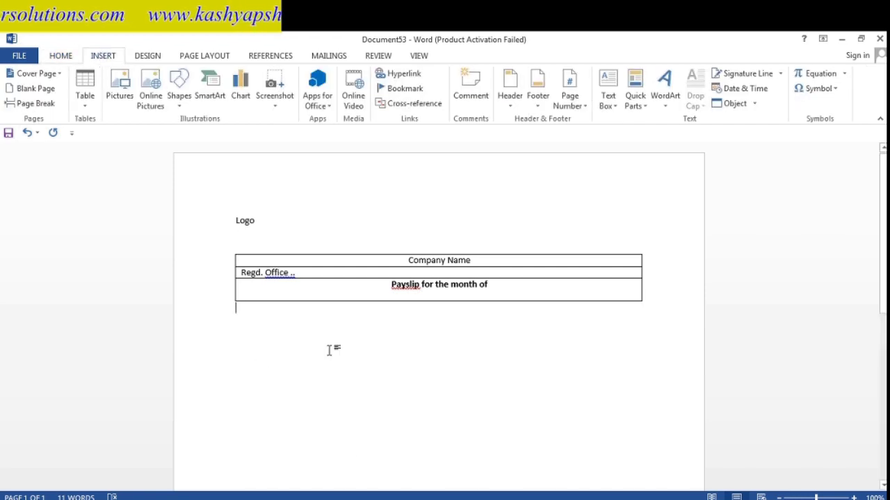
left_click(84, 107)
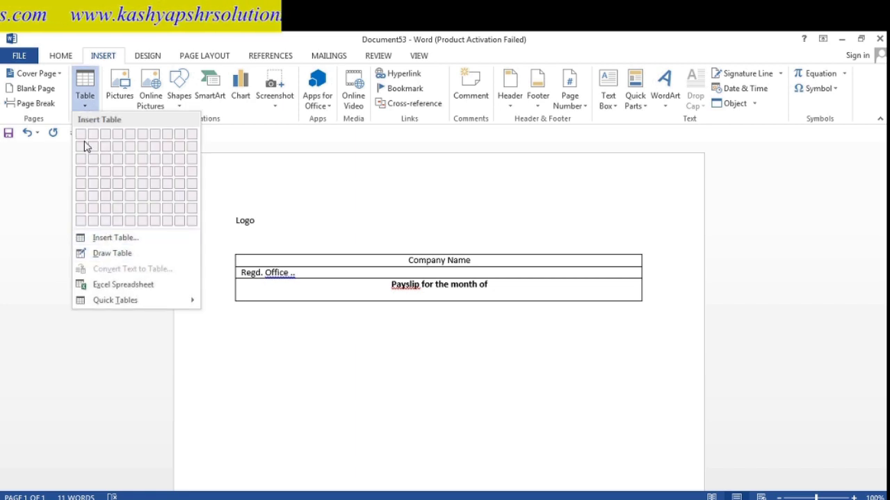
left_click(103, 240)
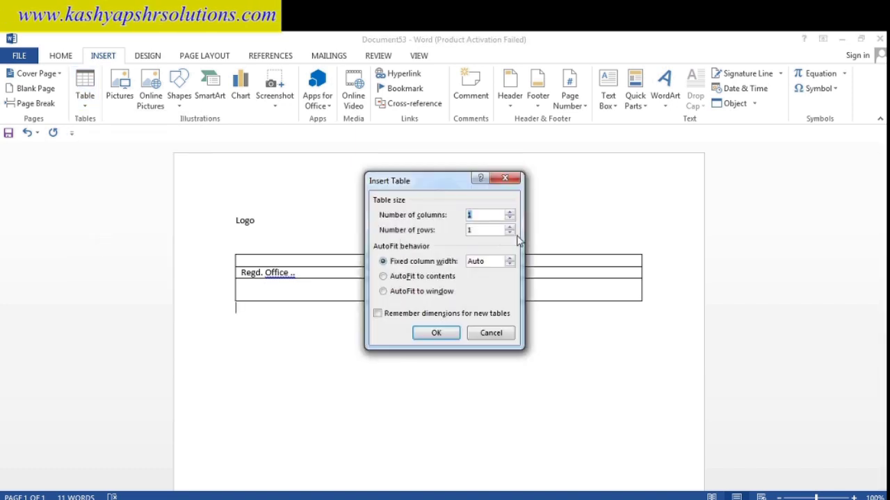
left_click(511, 229)
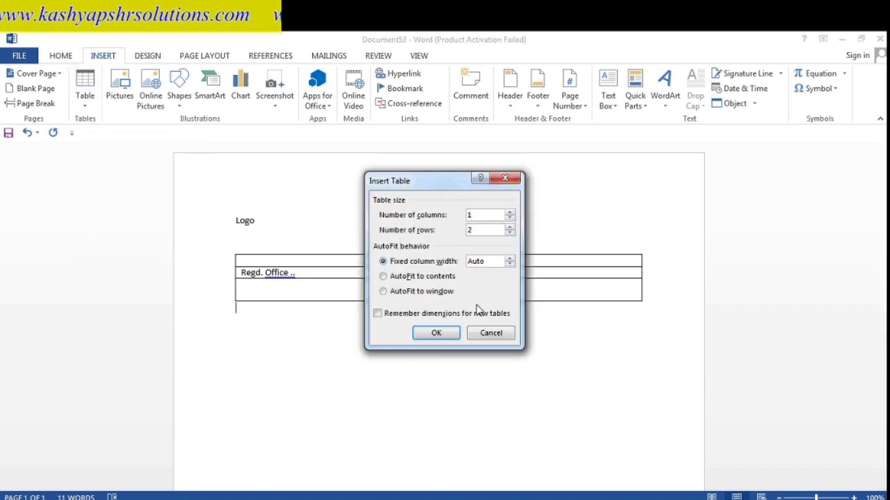
left_click(443, 335)
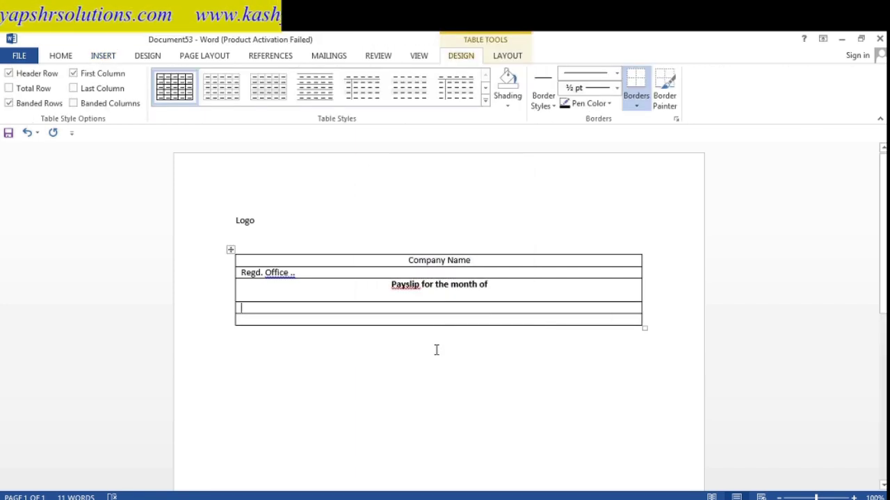
key("ctrl+z")
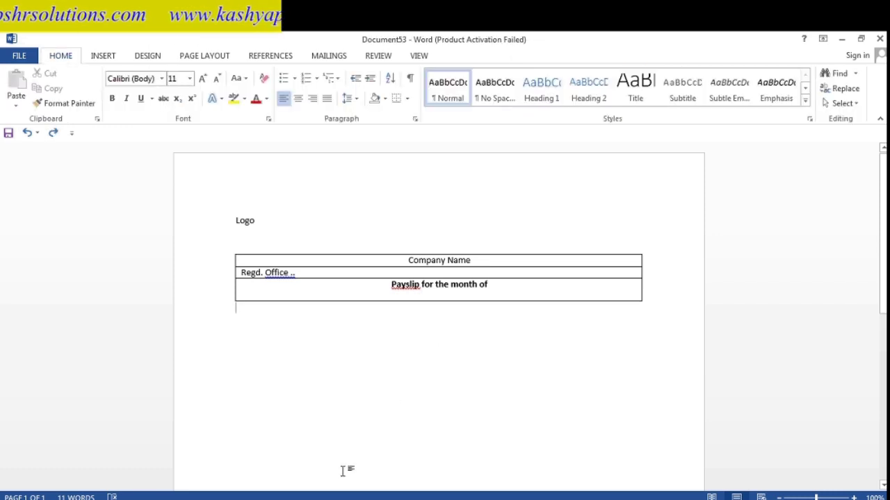
left_click(94, 58)
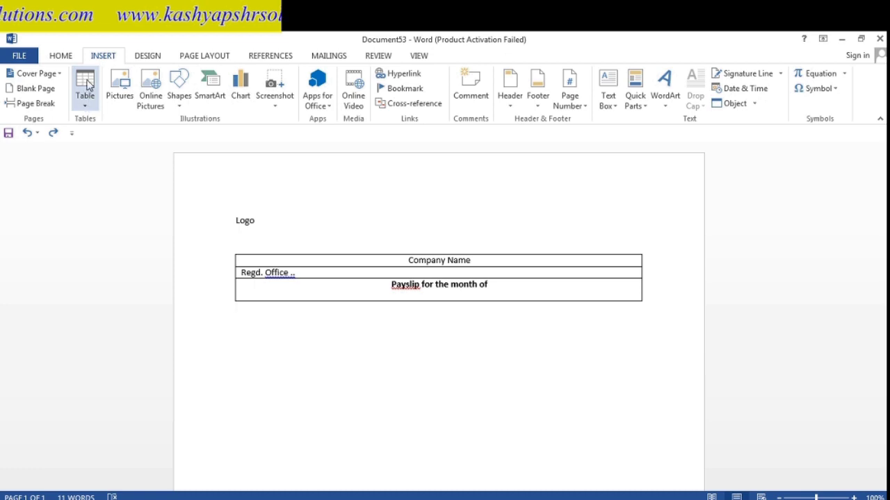
- Insert a two-column, one-row table beneath the payslip heading
left_click(86, 105)
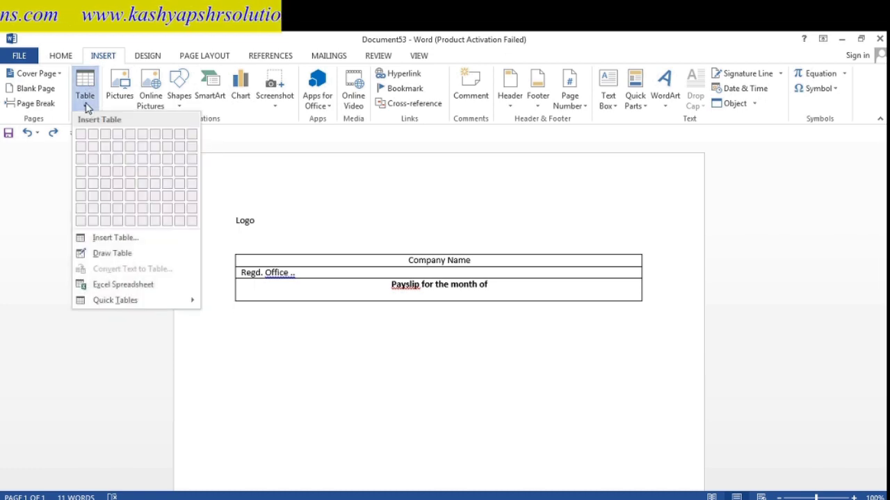
left_click(100, 240)
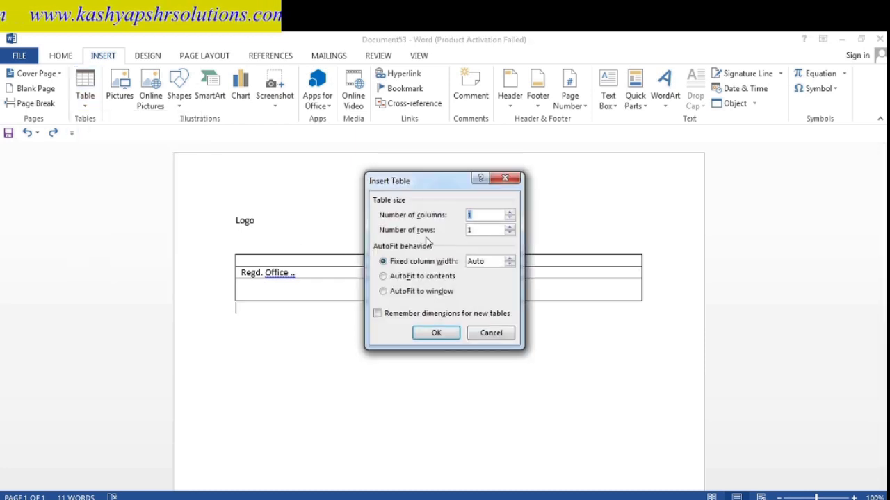
left_click(510, 215)
left_click(448, 334)
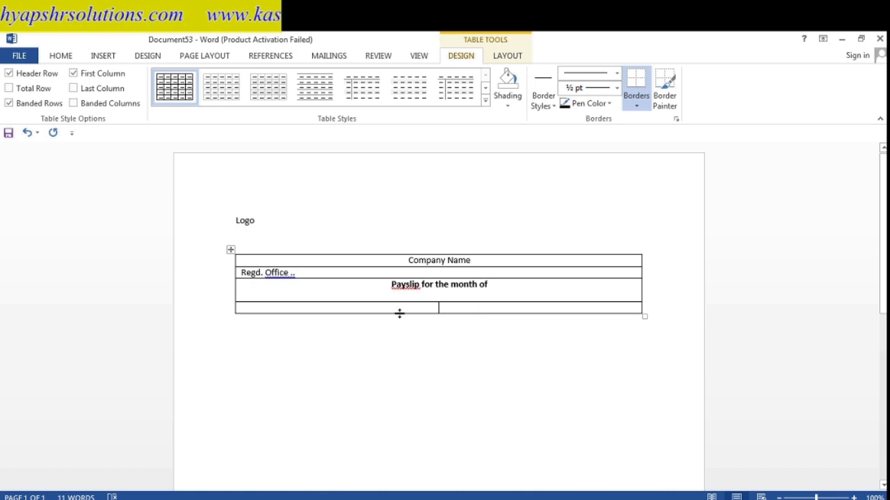
- Select the new empty row and paste duplicates of it below the table
left_click(445, 309)
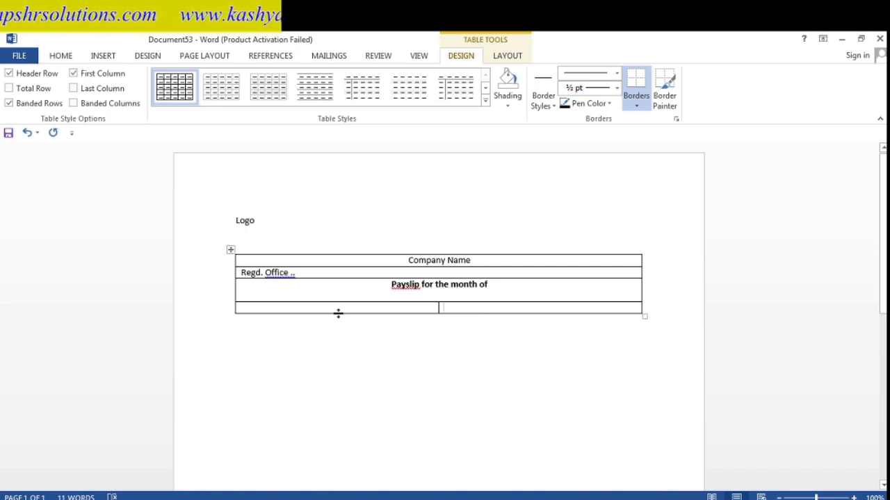
left_click(242, 307)
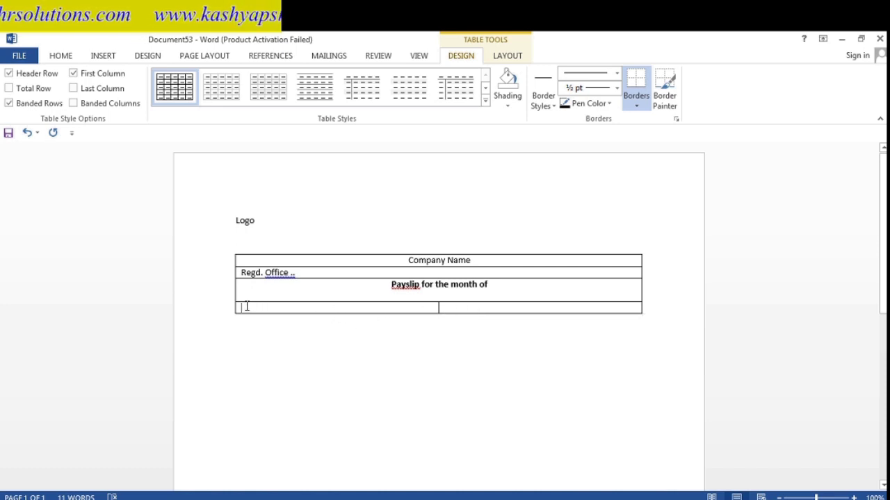
key("shift+Right")
key("shift+Right")
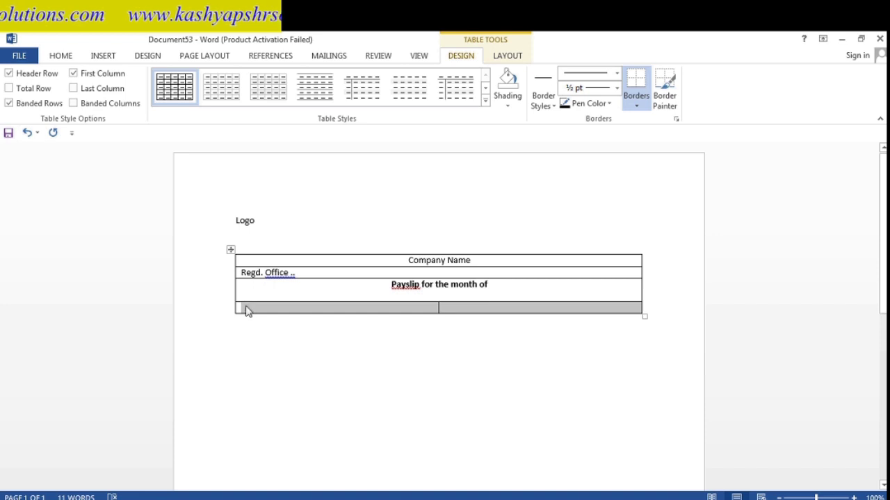
left_click(246, 307)
key("ctrl+v")
key("ctrl+v")
key("ctrl+v")
key("ctrl+v")
key("ctrl+v")
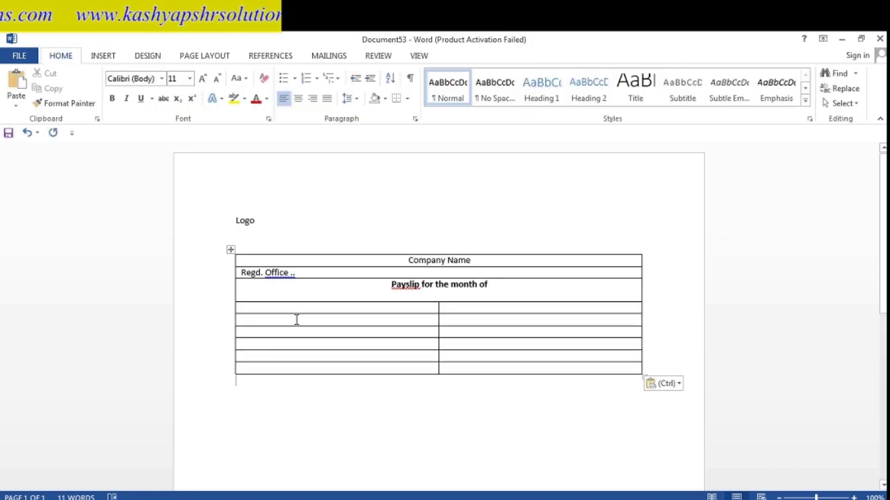
key("ctrl+v")
left_click(273, 310)
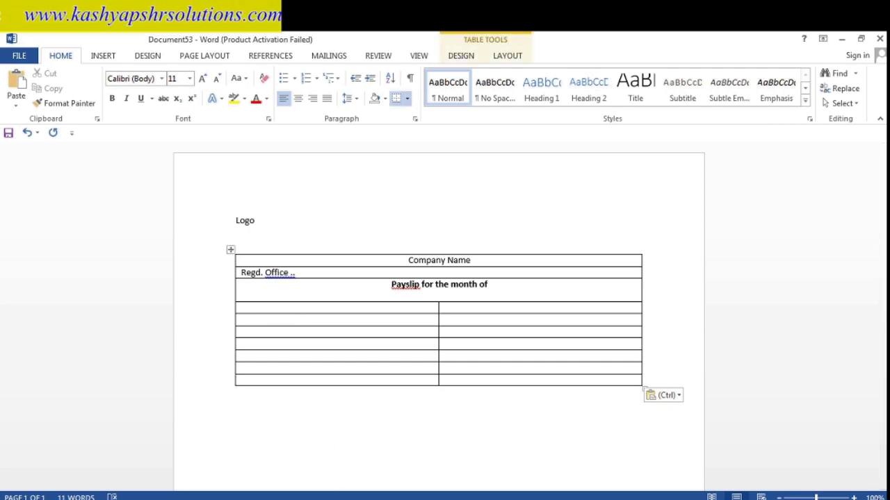
- Fill the cells with Employee id -, Employee name -, Pan Number - and Aadhar Number, justified
mouse_move(340, 499)
type("Employee id")
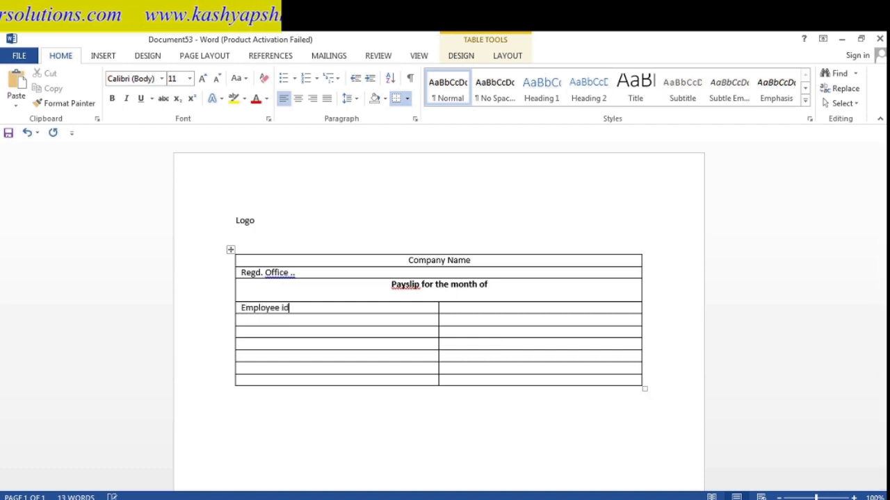
type("-")
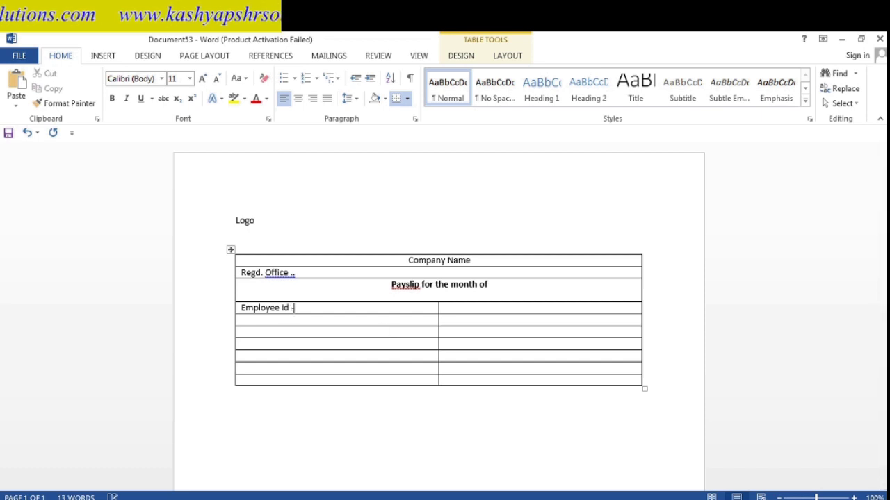
left_click(331, 322)
type("E")
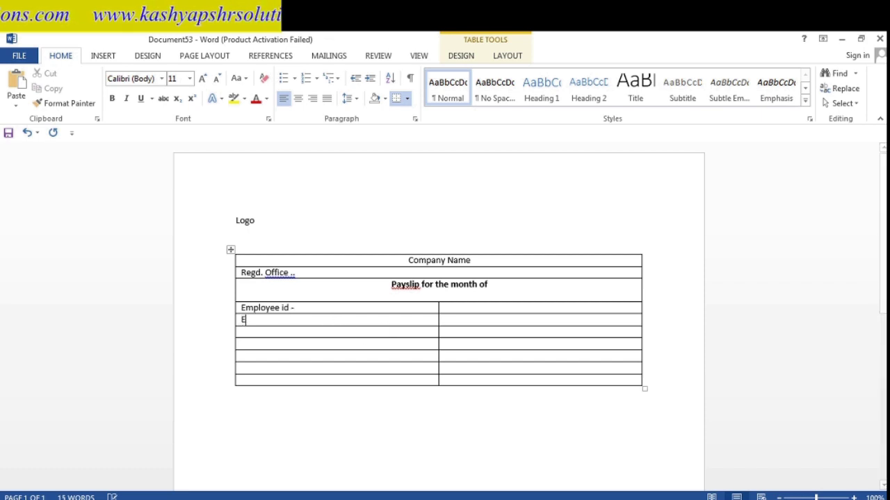
type("mployee name -")
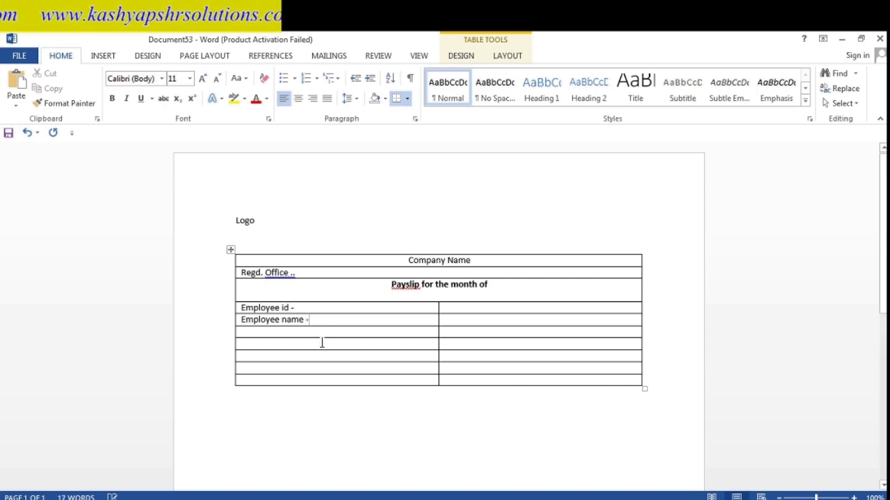
left_click(314, 331)
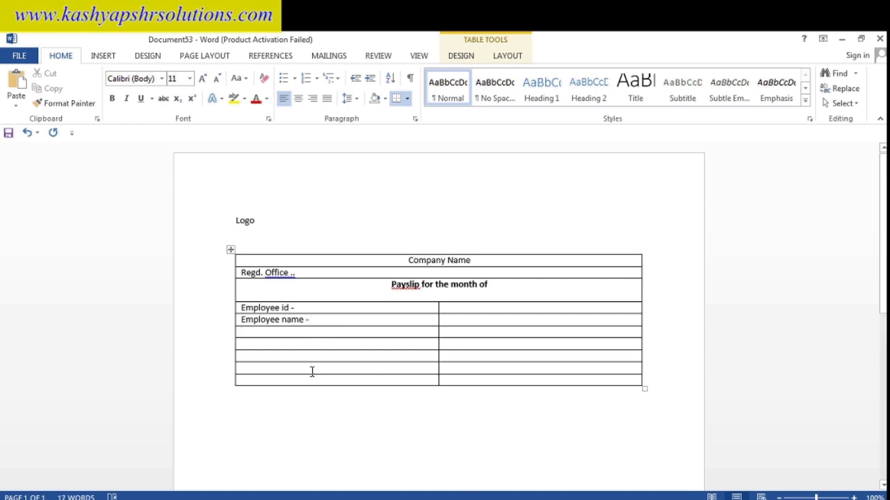
type("Pan Number -")
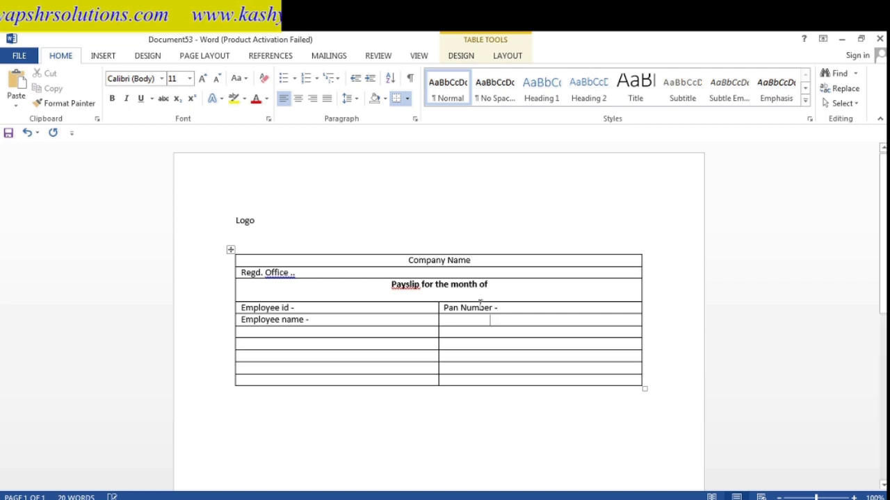
left_click(282, 103)
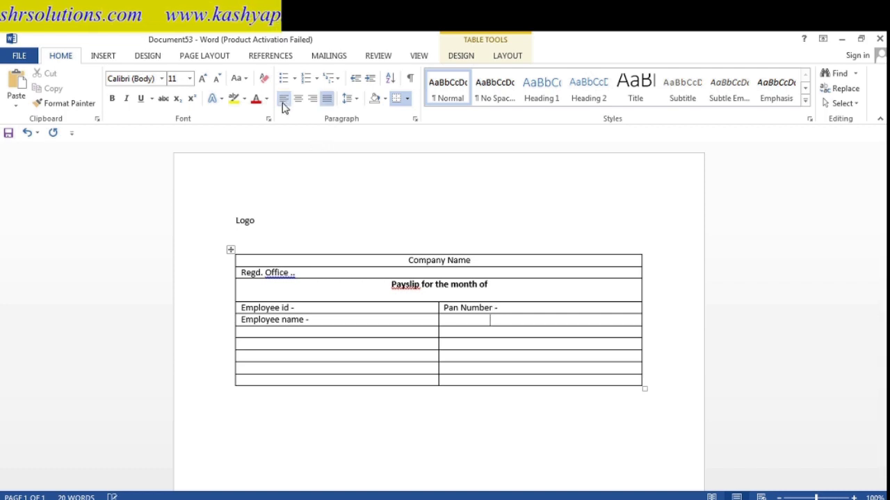
type("Aadhar Number -")
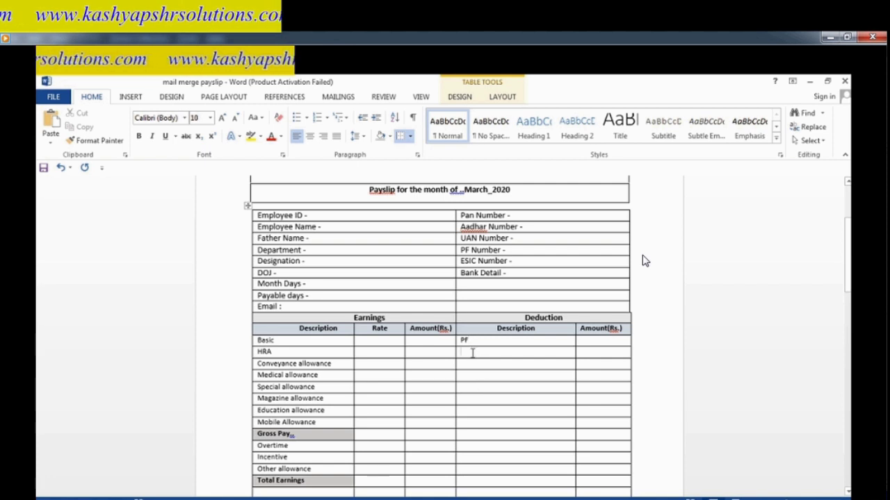
- Enter VPF and ESIC under PF in the Deduction description column
type("PF")
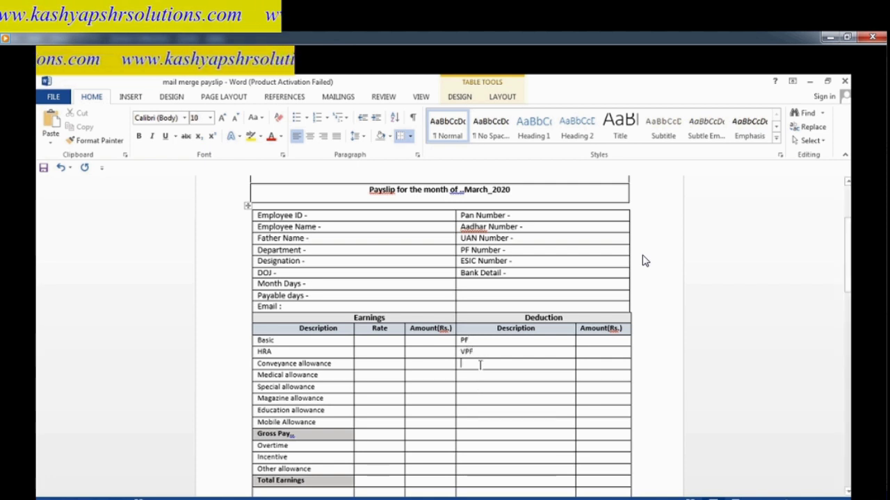
type("ESIC")
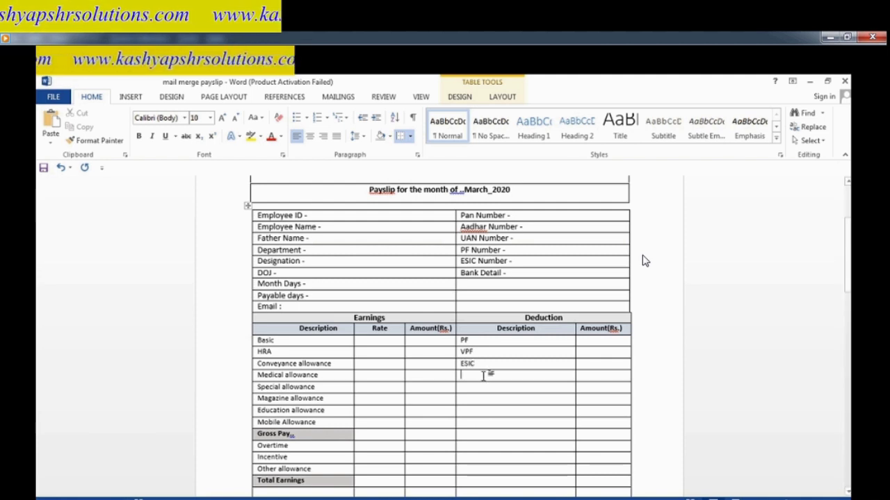
key("Down")
- Review the Excel deduction headings PF Employee, VPF, ESI Employee, EWF and TDS, then return to Word
mouse_move(313, 497)
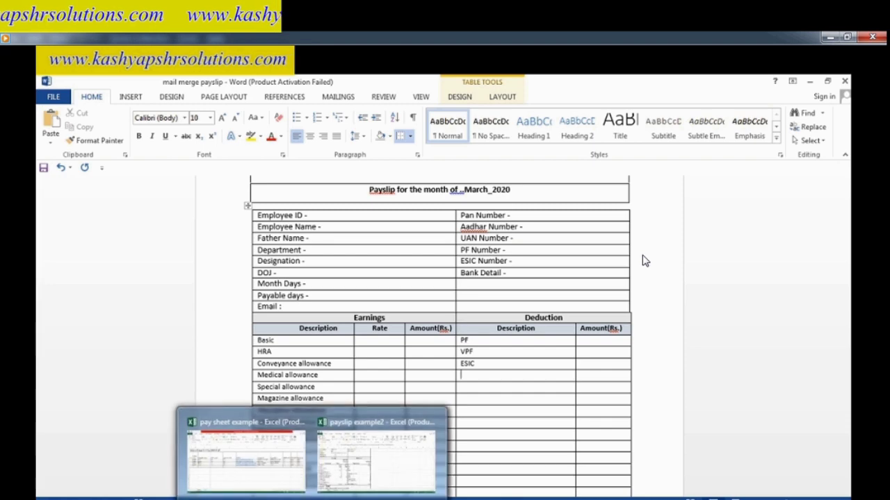
left_click(288, 486)
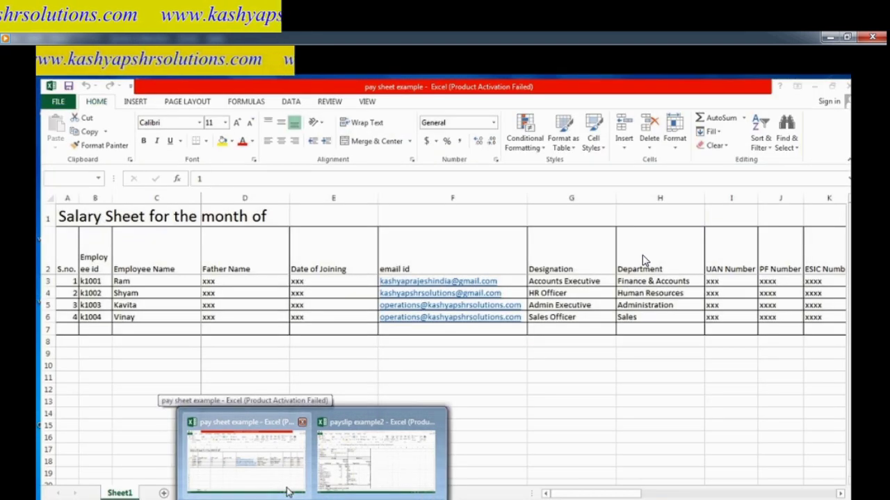
left_click(288, 489)
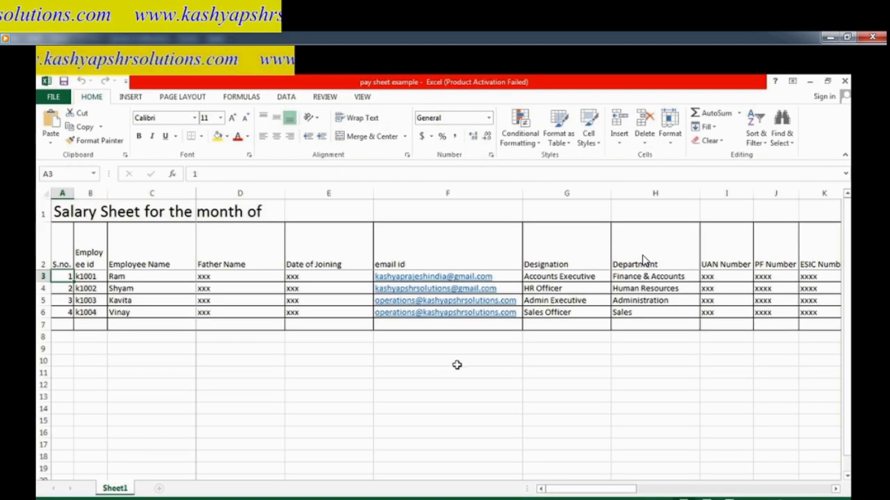
left_click(457, 363)
key("Up")
key("Up")
key("Up")
key("Up")
key("Up")
key("Up")
key("Up")
key("Up")
key("Up")
key("Right")
key("Right")
key("Right")
key("Right")
key("Right")
key("Right")
key("Right")
key("Right")
key("Right")
key("Right")
key("Right")
key("Right")
key("Right")
key("Right")
key("Right")
key("Right")
key("Right")
key("Right")
key("Right")
key("Right")
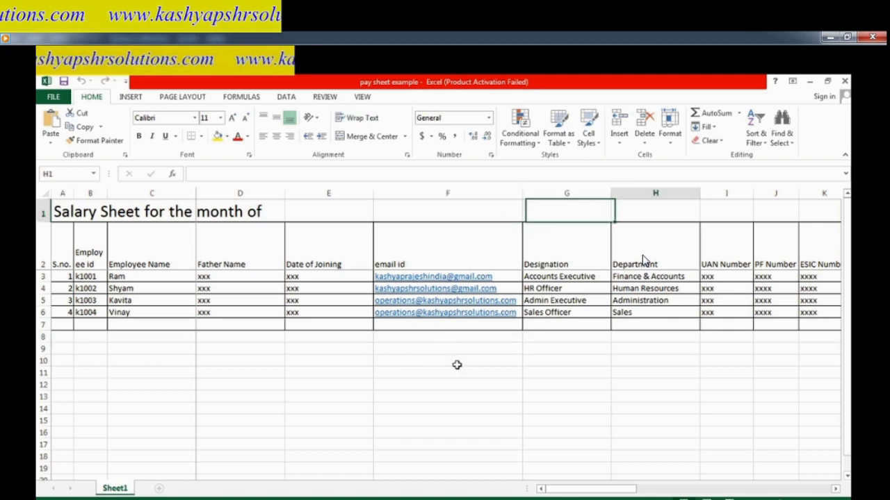
key("Right")
key("Right")
key("Right")
key("Right")
key("Right")
key("Right")
key("Right")
key("Right")
key("Right")
key("Right")
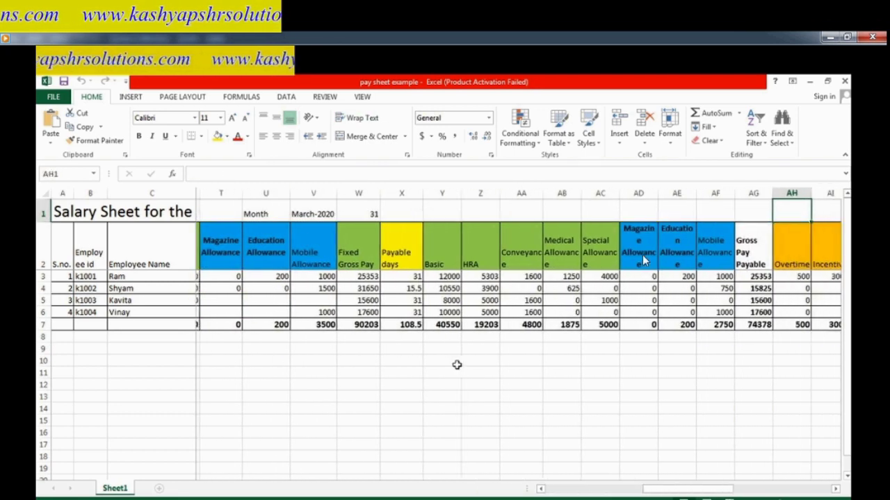
key("Right")
key("Right")
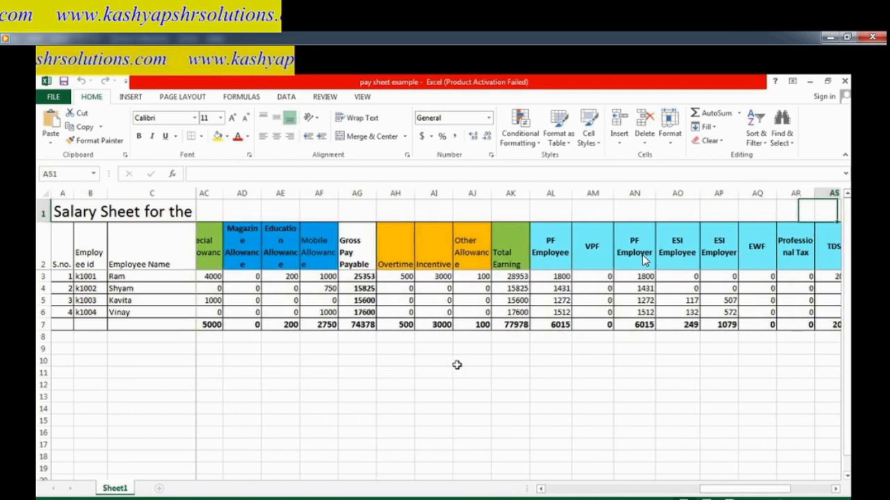
key("Left")
key("Left")
key("Left")
key("Left")
key("Left")
key("Down")
key("Right")
key("Right")
key("Right")
key("Right")
key("Right")
key("Right")
key("Left")
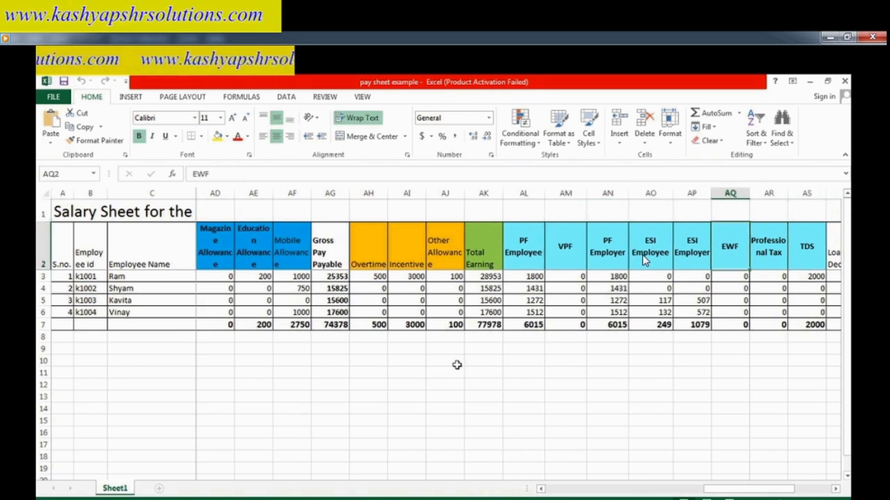
key("alt+Tab")
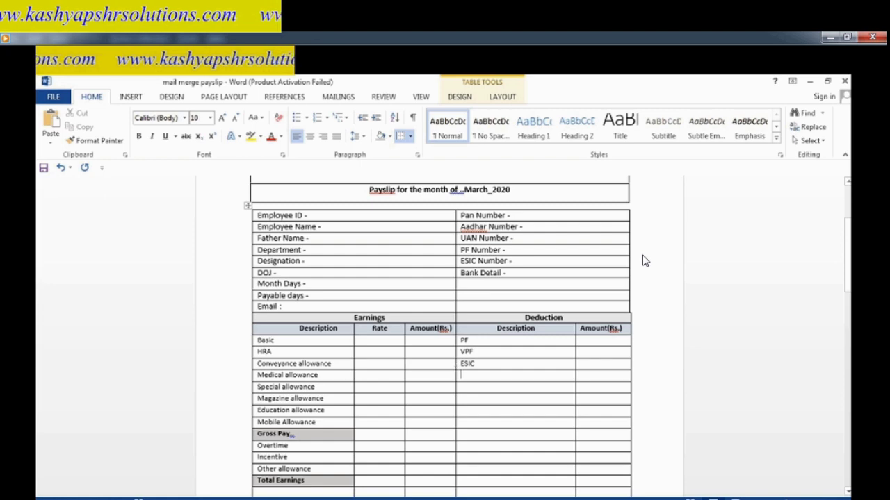
- Type EWF and the following deduction names, checking them against the salary sheet
type("EWF")
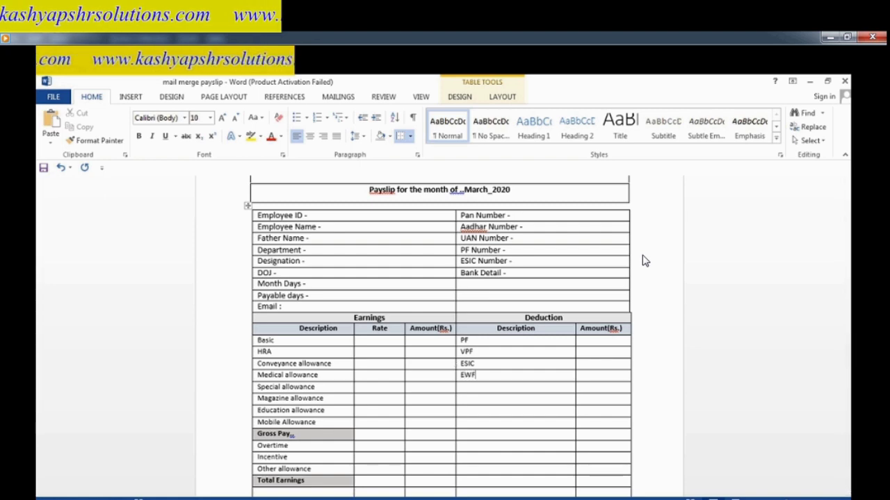
key("alt+Tab")
key("Right")
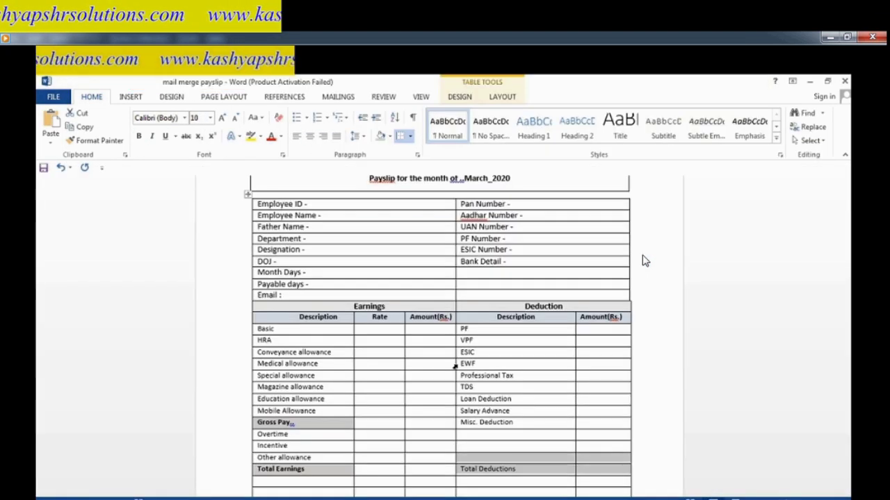
- Shade the Total Deductions cell grey and return to the top of the payslip
key("shift+Left")
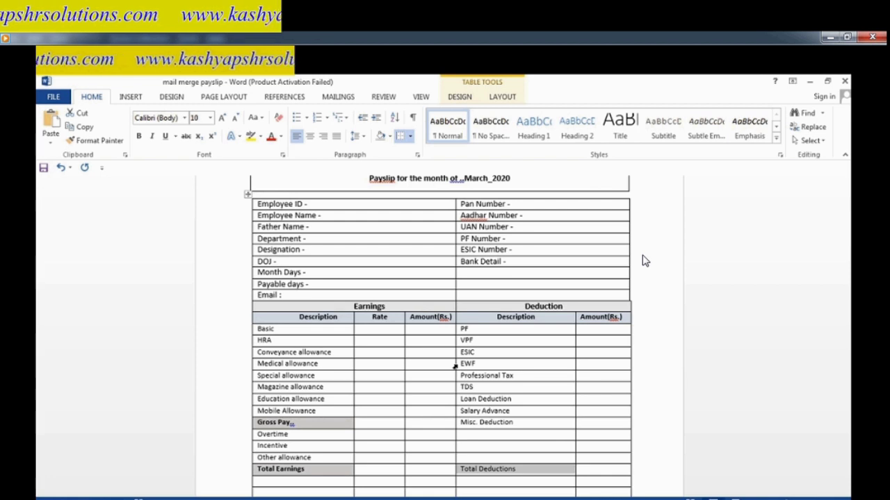
left_click(381, 136)
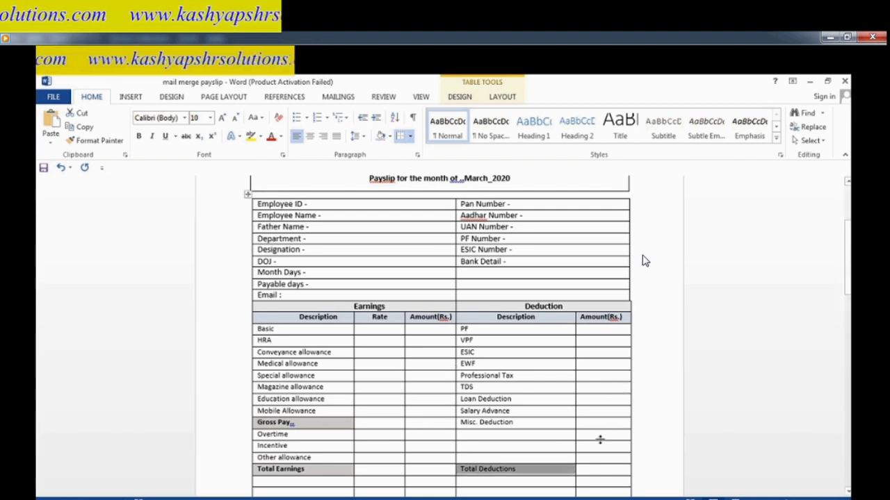
left_click(601, 412)
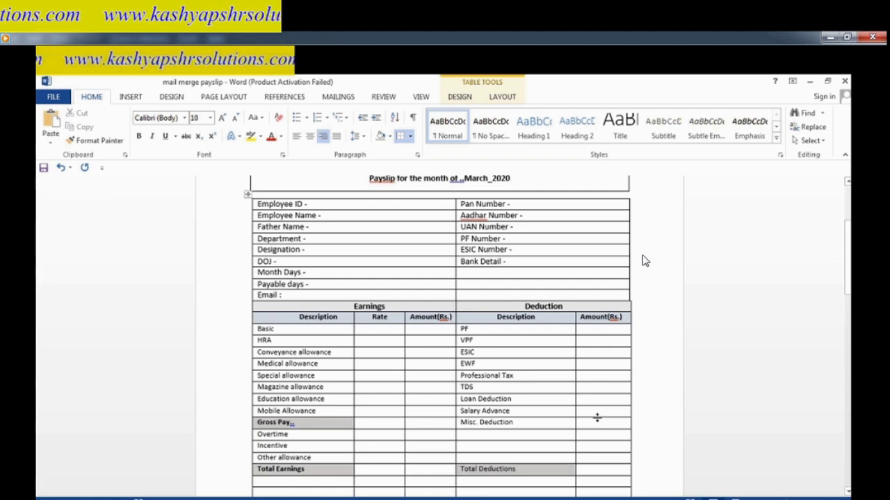
key("ctrl+Home")
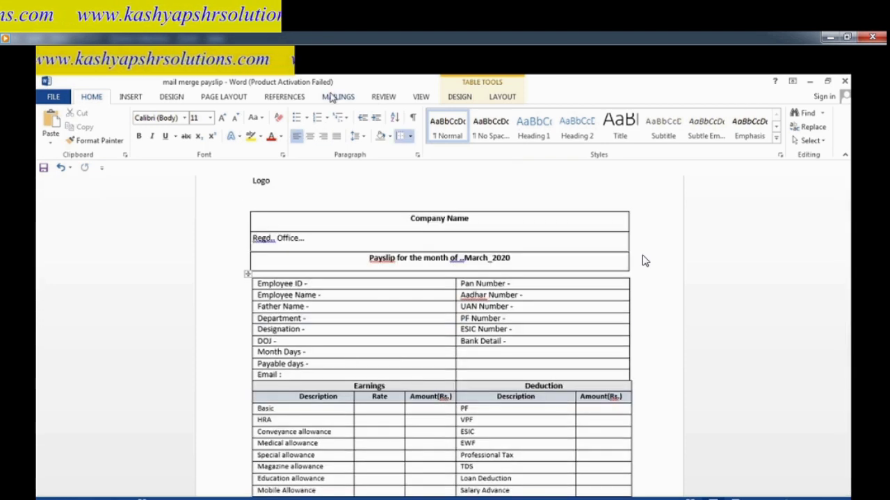
- Use Sheet1$ of the 'pay sheet example' workbook on D: as the recipient list
left_click(333, 97)
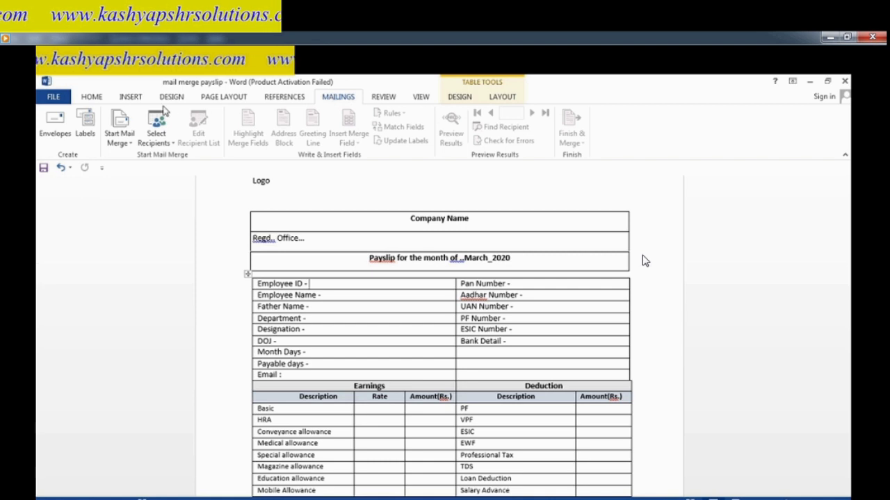
left_click(155, 134)
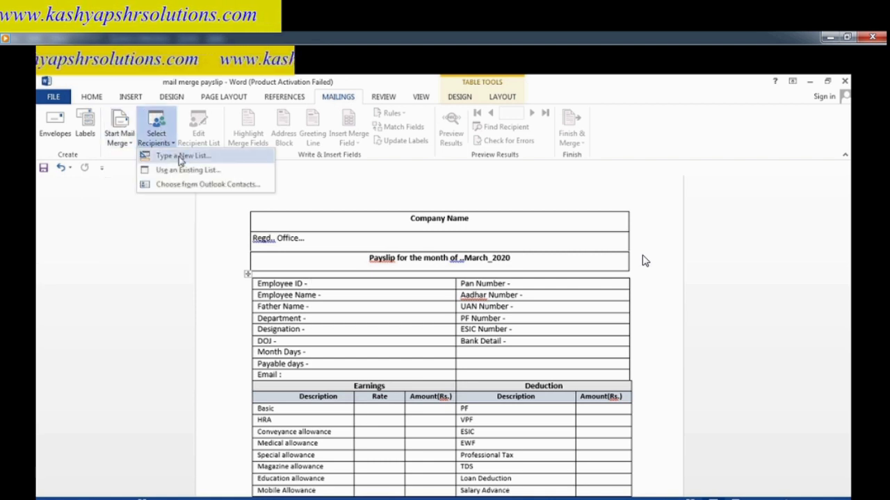
left_click(182, 170)
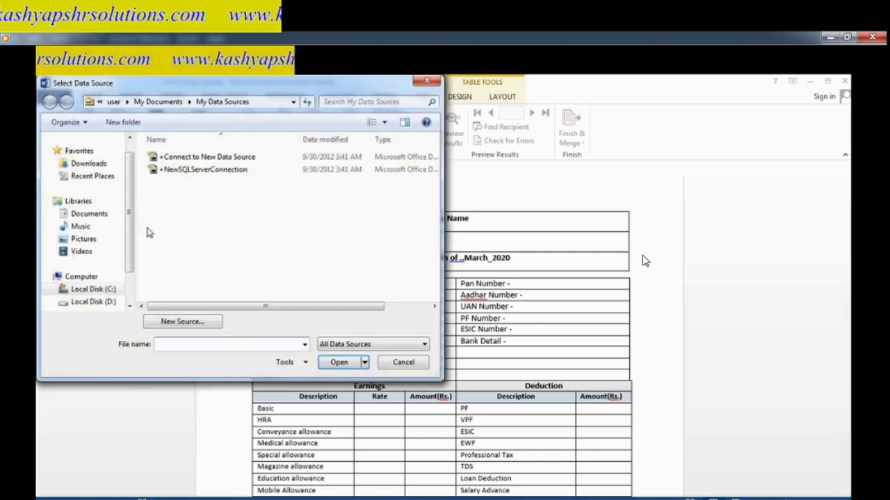
scroll(130, 285, "down", 1)
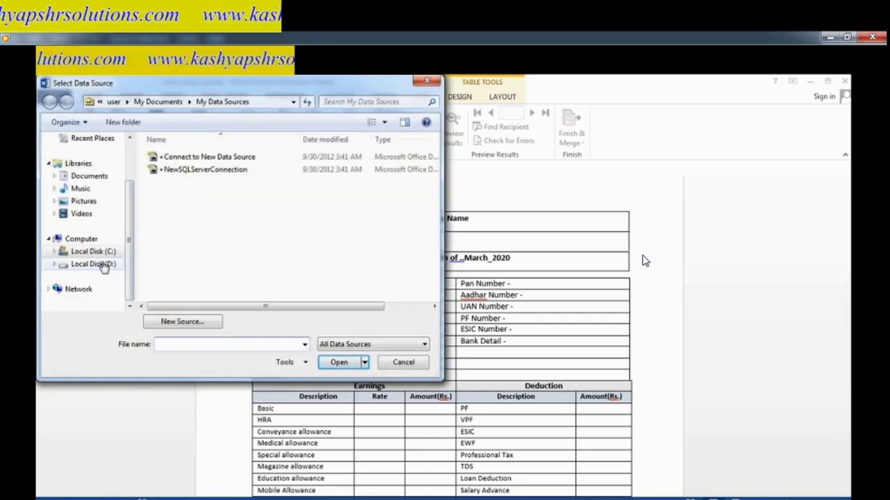
left_click(104, 265)
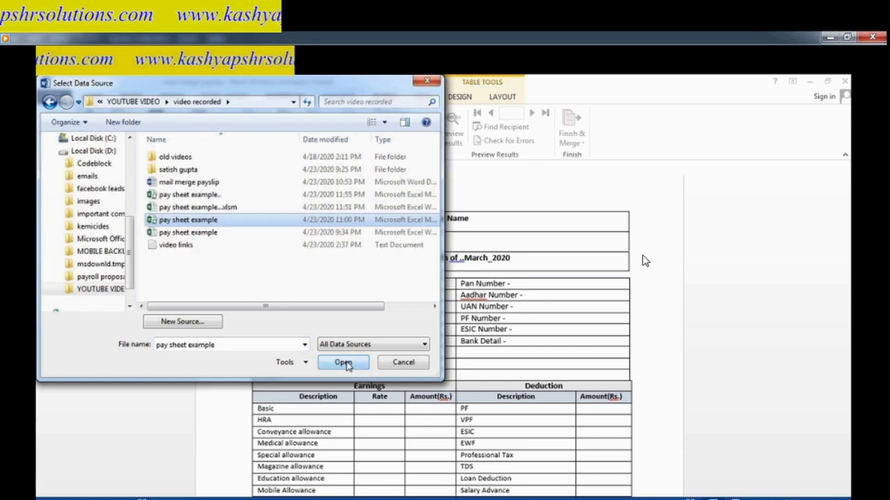
left_click(343, 363)
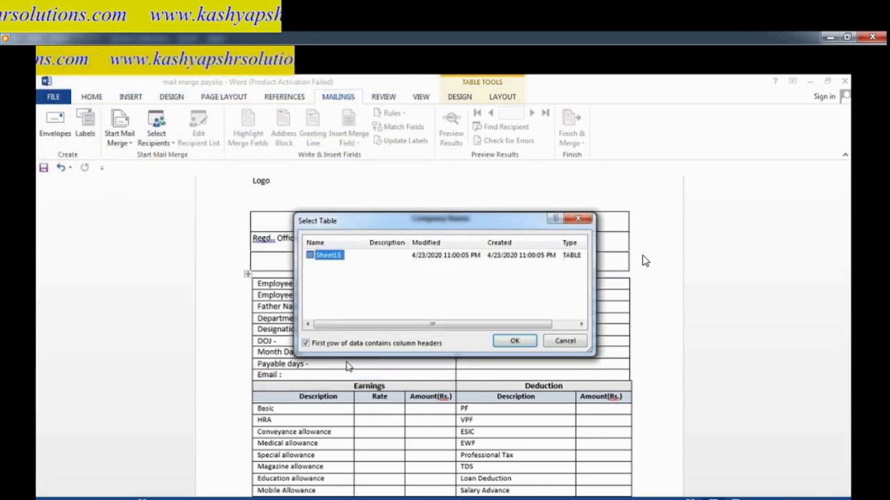
left_click(514, 340)
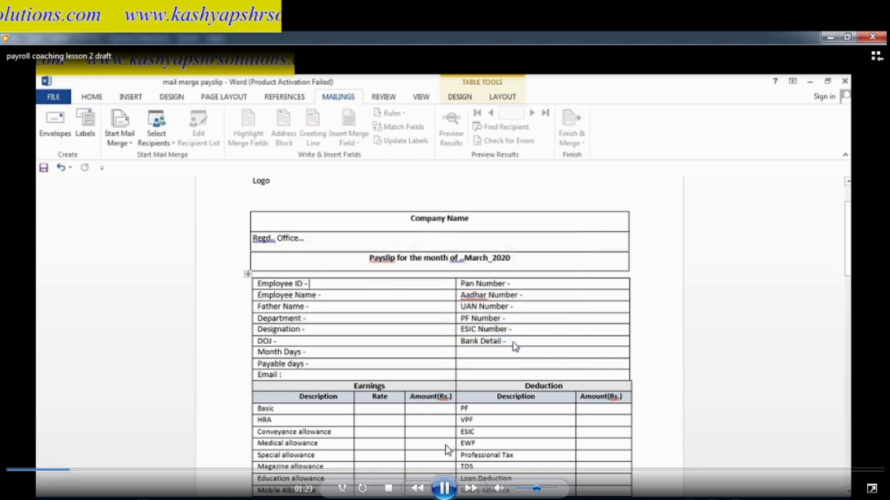
left_click(443, 488)
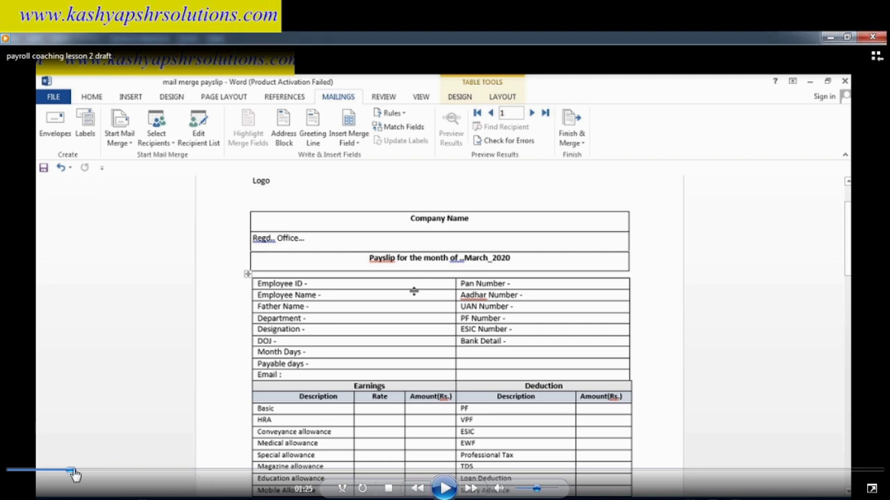
- Switch over to the Excel salary sheet to give it proper column headings
left_click(445, 489)
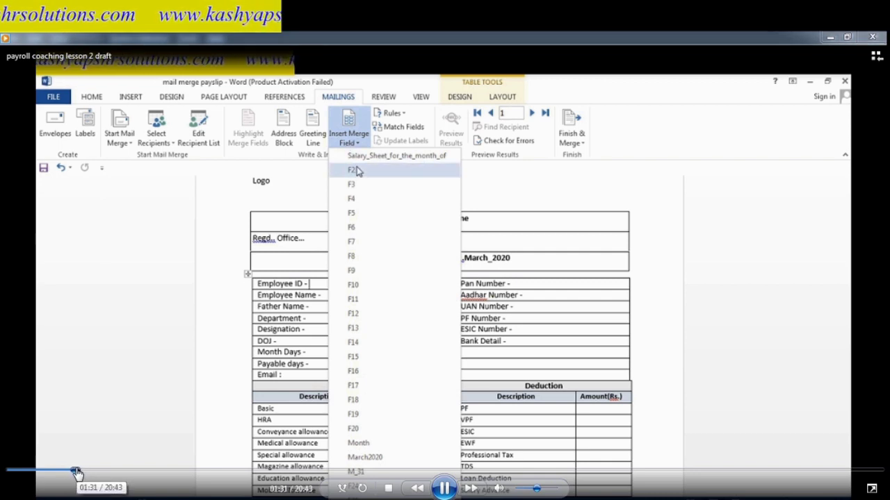
left_click(60, 472)
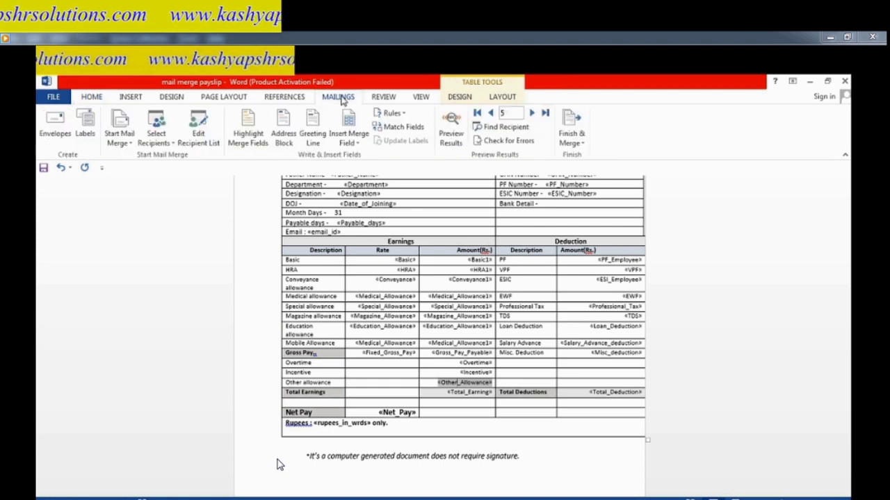
- Show merged results and step back to record 3's payslip (Gross Pay 25353)
left_click(452, 131)
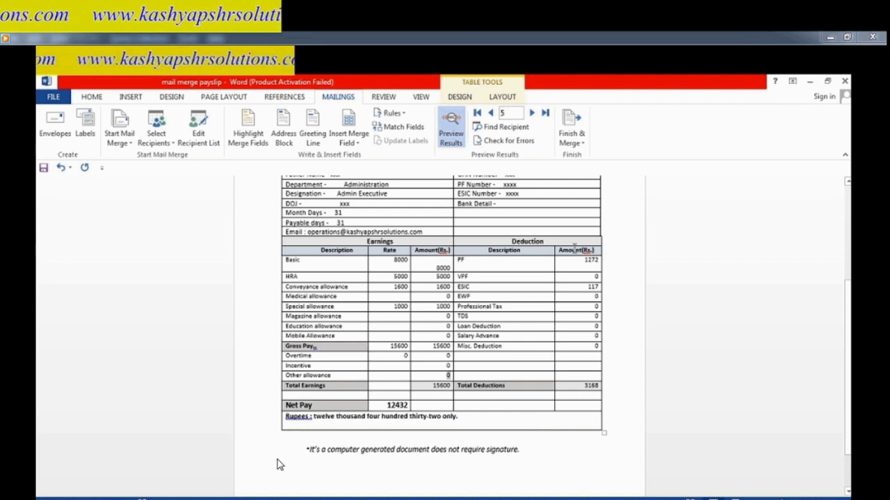
left_click(490, 113)
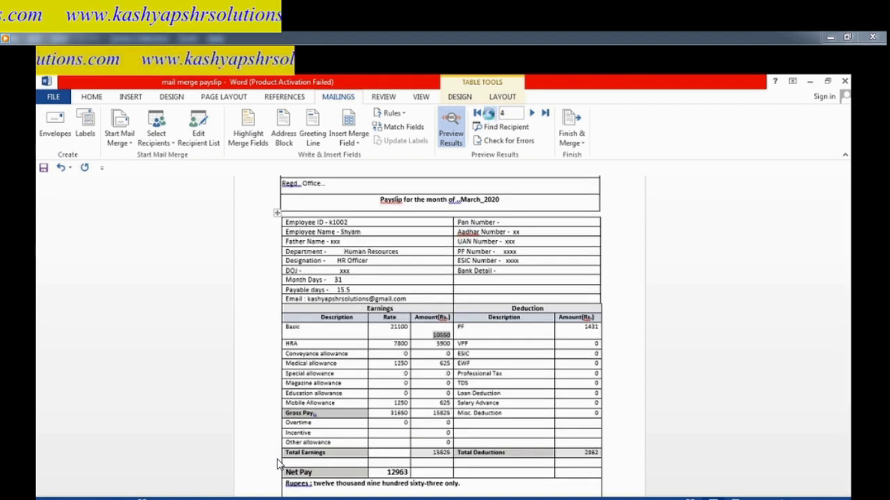
left_click(491, 112)
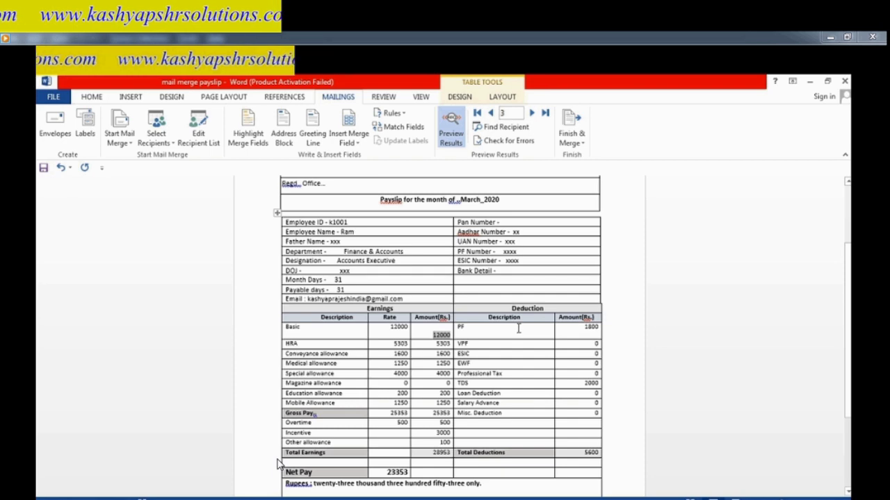
- Open the print preview of record 3's payslip
scroll(518, 328, "up", 1)
left_click(463, 186)
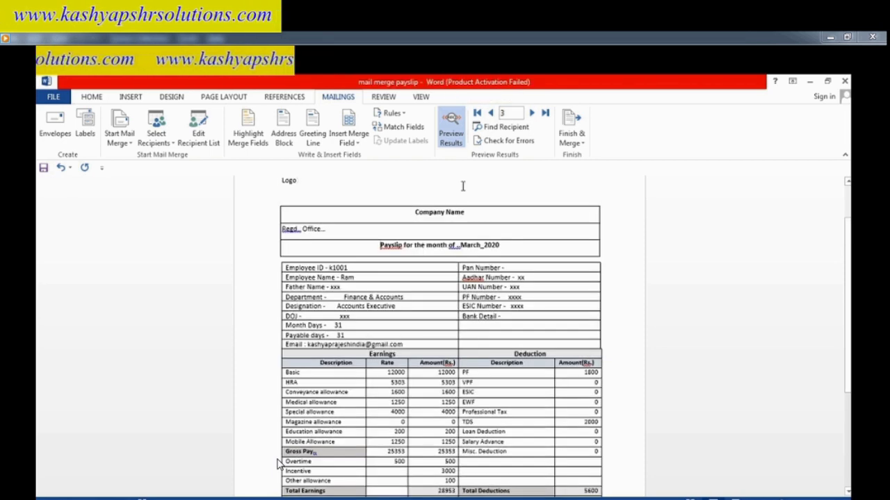
key("Down")
key("Down")
key("Down")
key("Down")
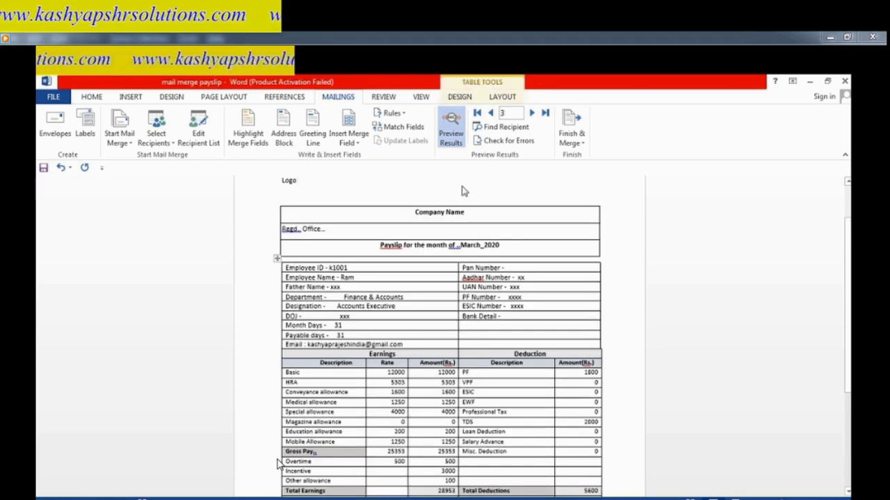
key("ctrl+p")
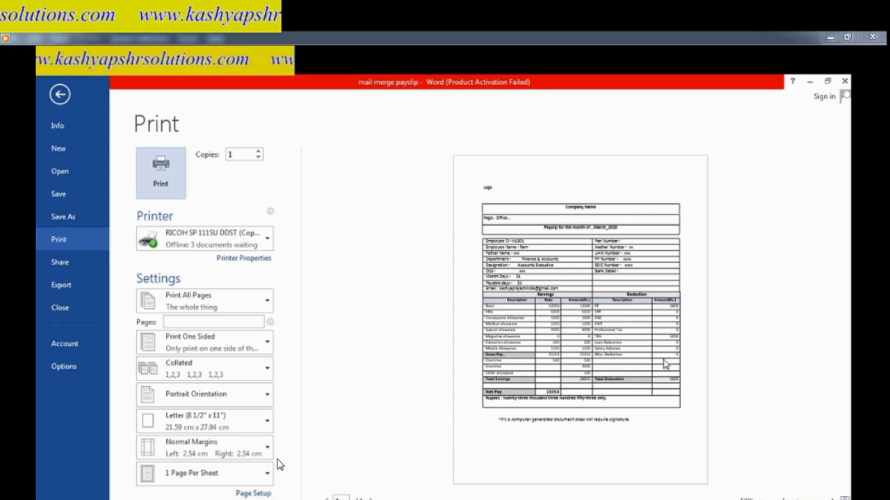
- Close the print preview and return to the payslip table beside Month Days
key("Escape")
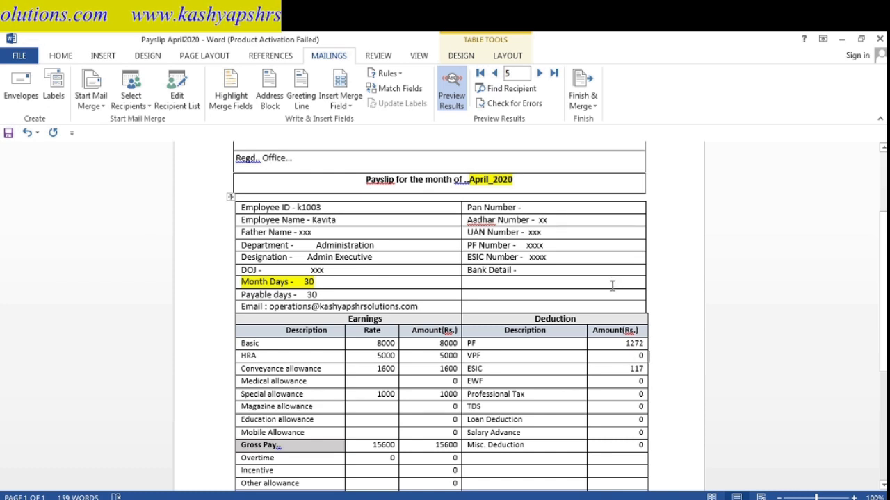
left_click(613, 283)
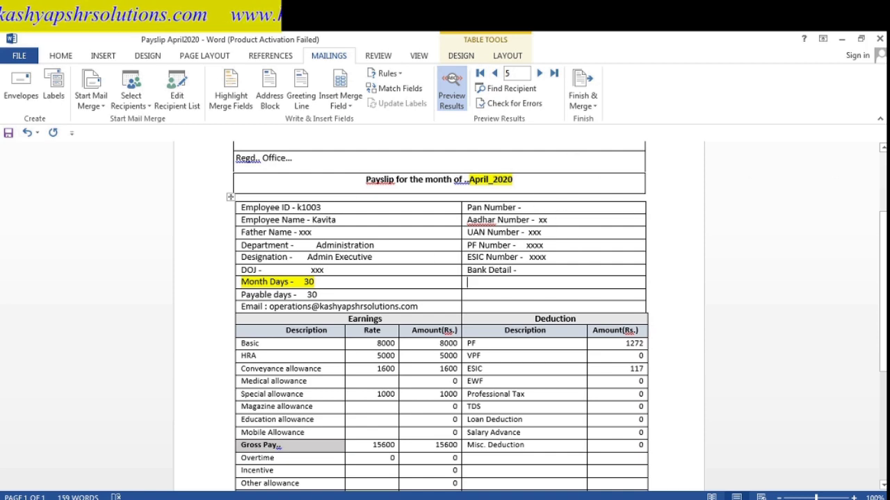
scroll(734, 194, "up", 3)
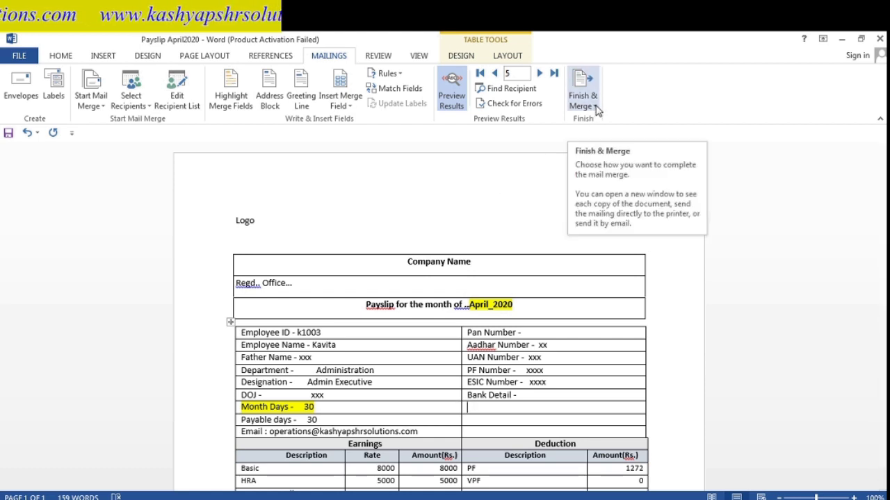
- Use Edit Individual Documents to merge records 1 to 4 into the new document Letters1
left_click(595, 106)
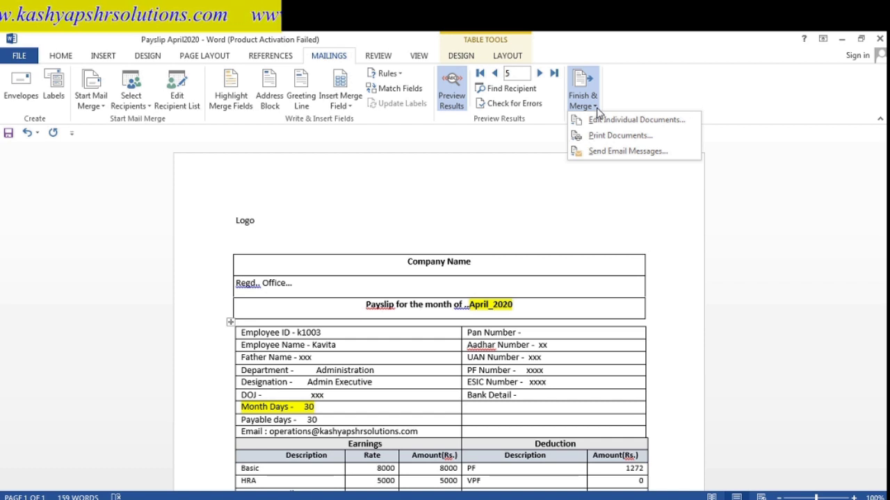
left_click(604, 123)
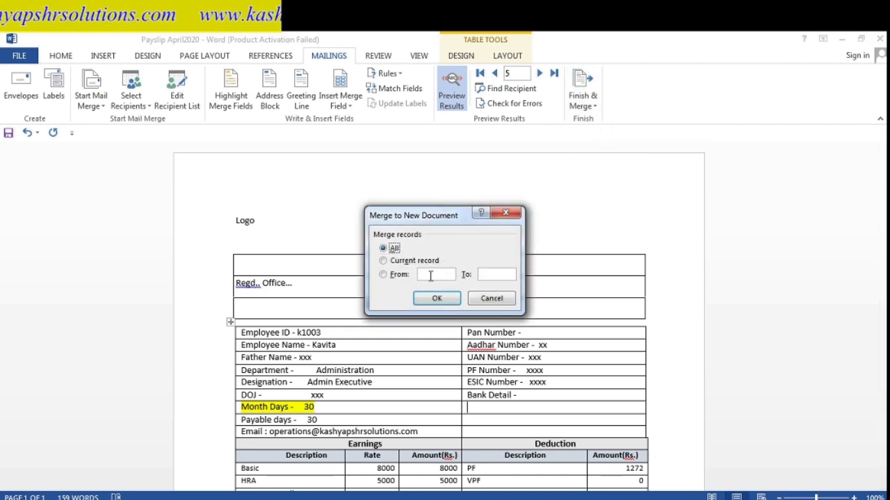
left_click(383, 274)
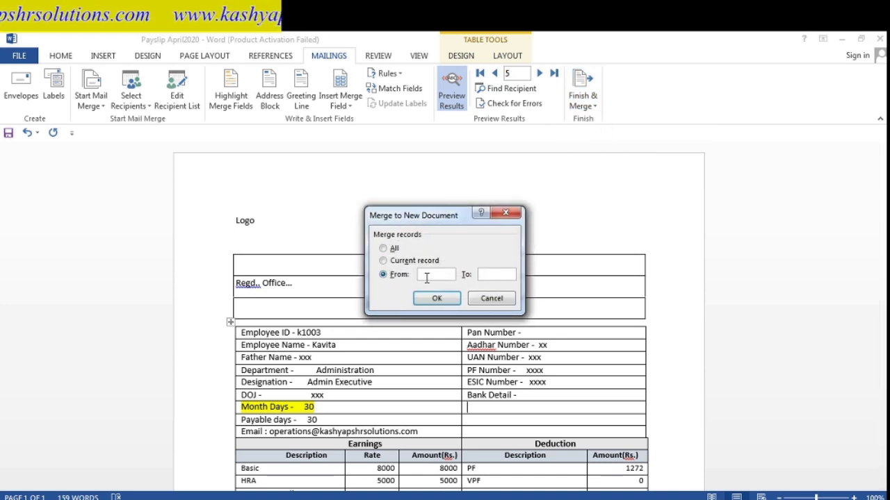
left_click(428, 276)
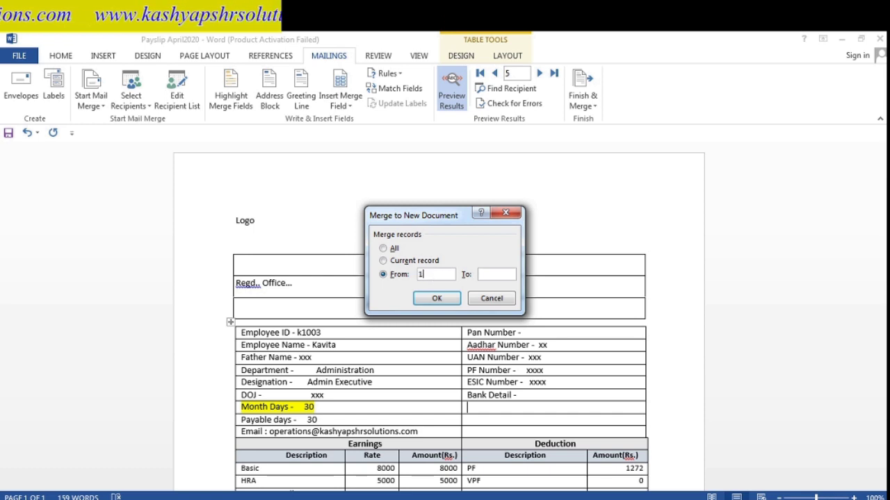
left_click(491, 273)
type("4")
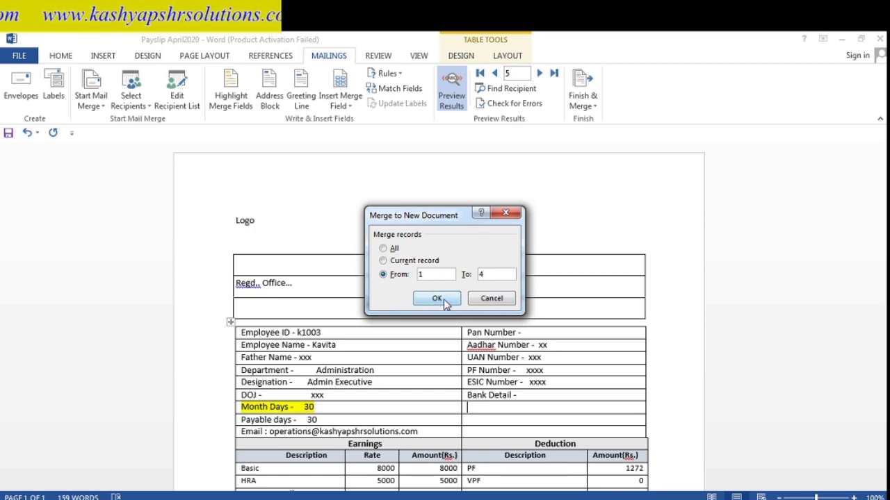
left_click(444, 299)
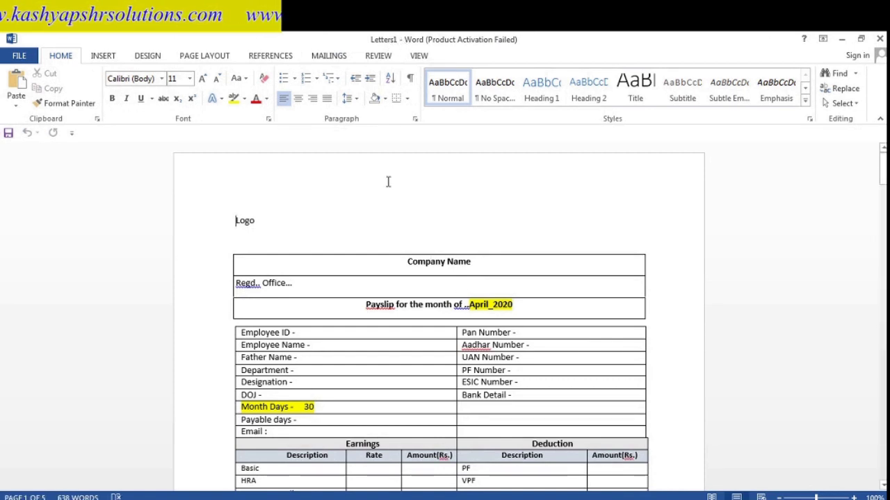
- Page down through the merged payslips in Letters1, including the k1001 earnings table
key("Down")
key("Down")
key("Down")
key("Down")
key("Down")
key("Down")
key("Down")
key("Down")
key("Down")
key("Down")
key("Down")
key("Down")
key("Down")
key("Down")
key("Down")
key("Down")
key("Down")
key("Down")
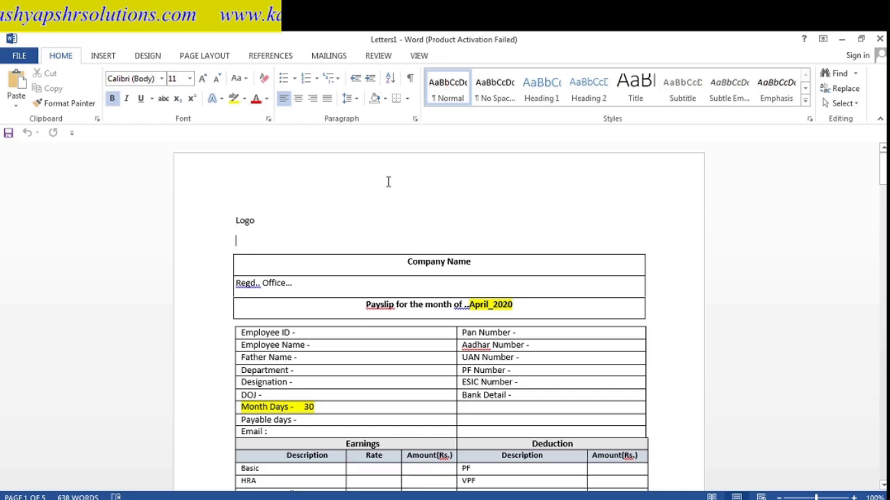
key("Down")
key("Down")
key("Down")
key("Down")
key("Down")
key("Down")
key("Down")
key("Down")
key("Down")
key("Down")
key("Down")
key("Down")
key("Down")
key("Down")
key("Down")
key("Down")
key("Down")
key("Down")
key("Down")
key("Down")
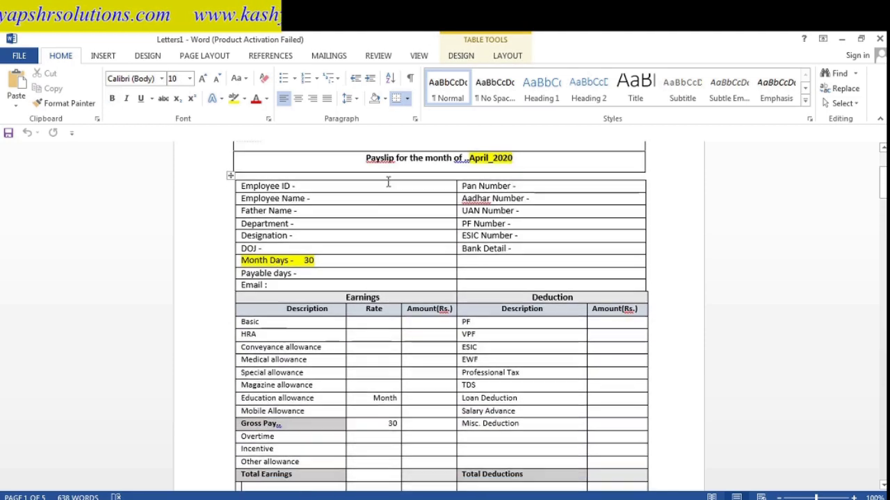
key("Down")
key("Down")
key("Down")
key("Down")
key("Down")
key("Down")
key("Down")
key("Down")
key("Down")
key("Down")
key("Down")
key("Down")
key("Down")
key("Down")
key("Down")
key("Down")
key("Down")
key("Down")
key("Down")
key("Down")
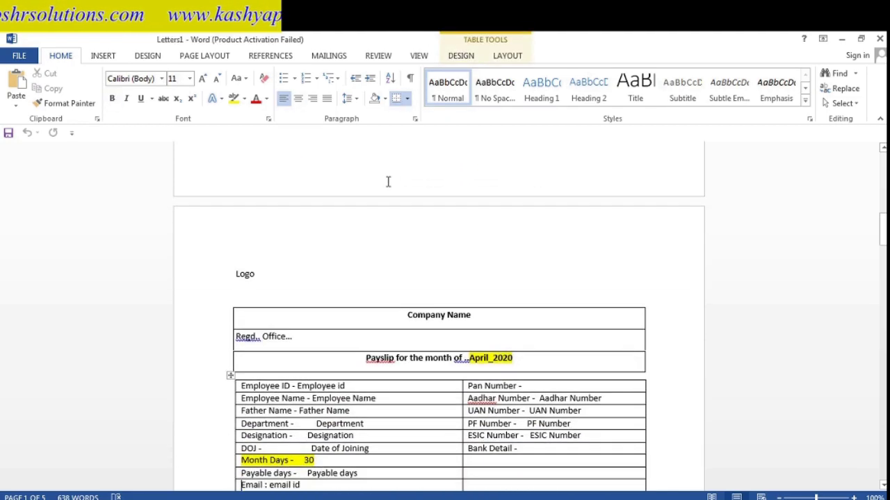
key("Down")
key("Down")
key("Down")
key("Down")
key("Down")
key("Down")
key("Down")
key("Down")
key("Down")
key("Down")
key("Down")
key("Down")
key("Down")
key("Down")
key("Down")
key("Down")
key("Down")
key("Down")
key("Down")
key("Down")
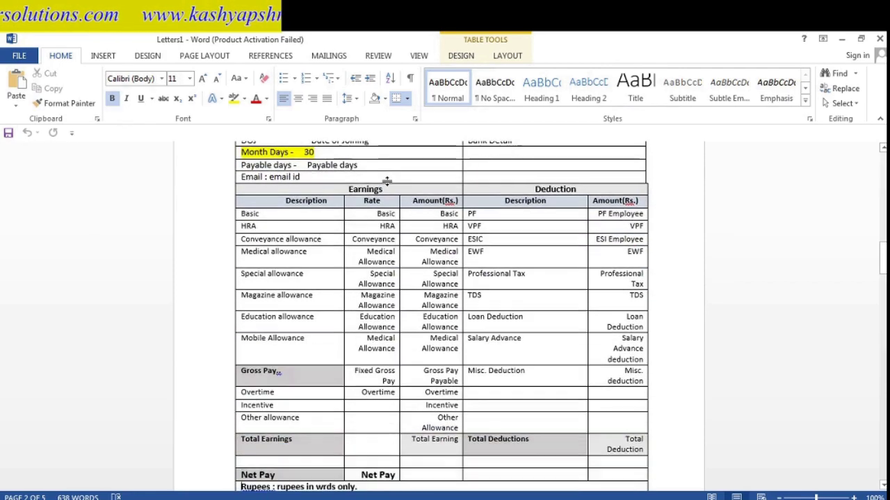
key("Down")
key("Down")
key("Down")
key("Down")
key("Down")
key("Down")
key("Down")
key("Down")
key("Down")
key("Down")
key("Down")
key("Down")
key("Down")
key("Down")
key("Down")
key("Down")
key("Down")
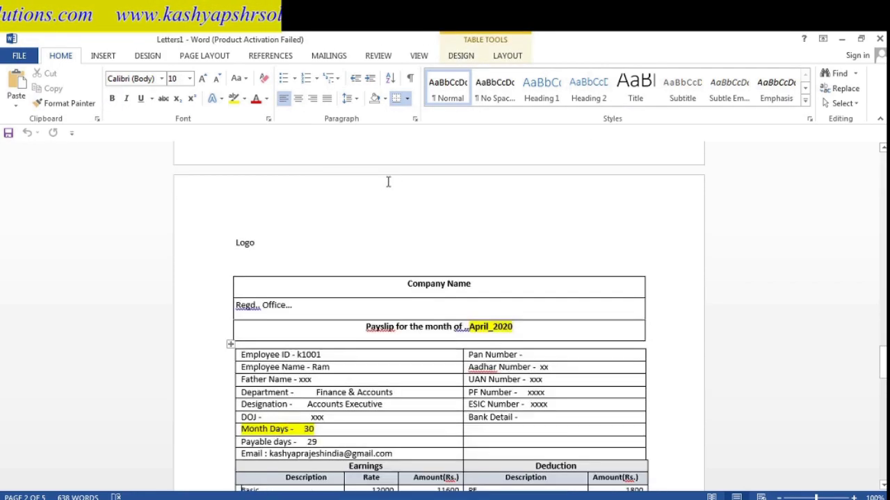
key("Down")
key("Down")
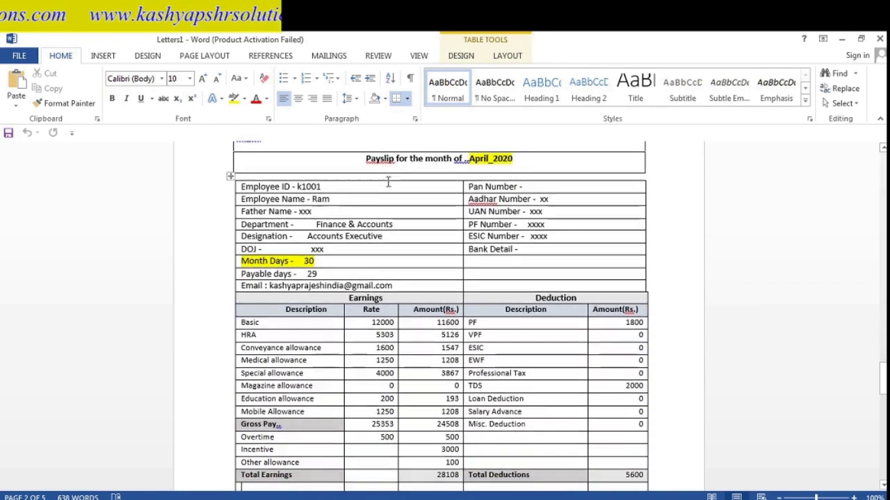
key("Down")
key("Down")
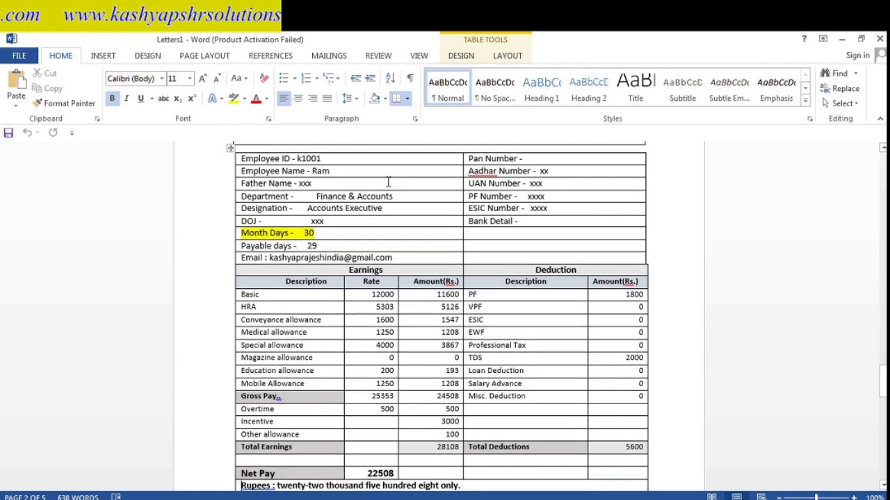
key("Up")
key("Up")
key("Up")
key("Up")
key("Up")
key("Up")
key("Up")
key("Up")
key("Up")
key("Up")
key("Up")
key("Up")
key("Up")
key("Up")
key("Up")
key("Up")
key("Up")
key("Up")
key("Down")
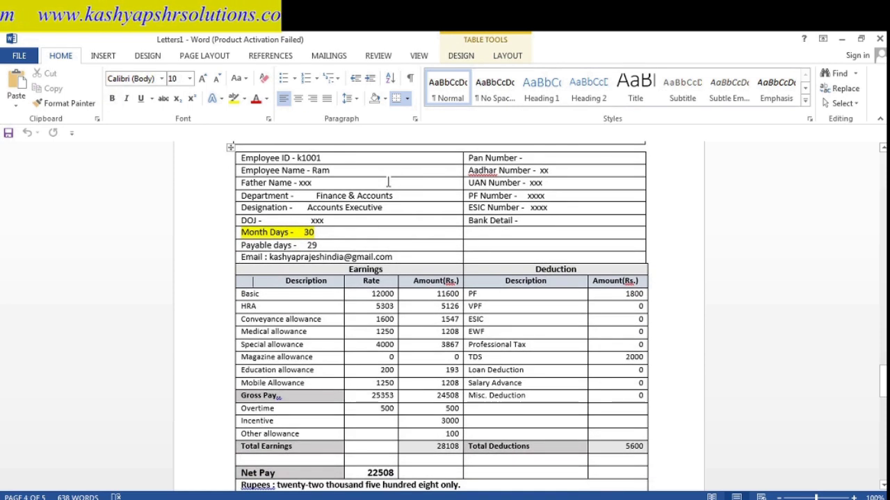
key("Up")
key("Up")
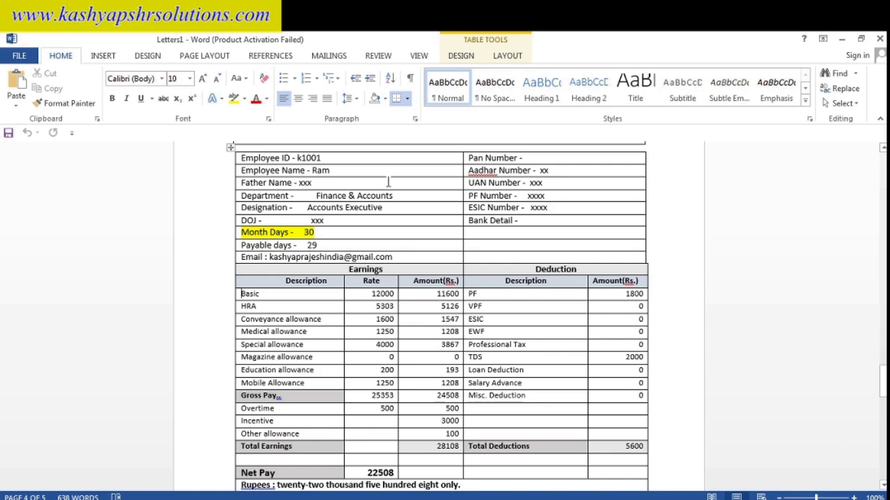
key("Up")
key("Up")
key("Up")
key("Up")
key("Up")
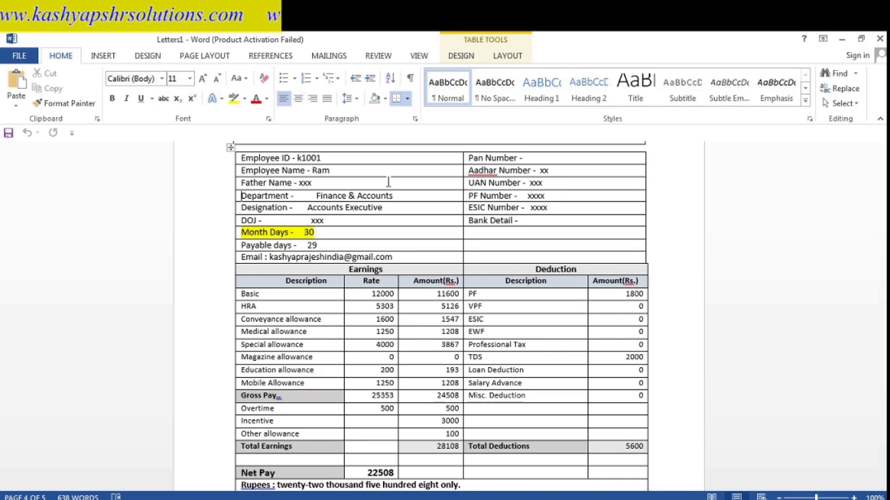
- Scroll through the rest of the payslip table, then return to the Payslip April2020 window
scroll(388, 182, "up", 1)
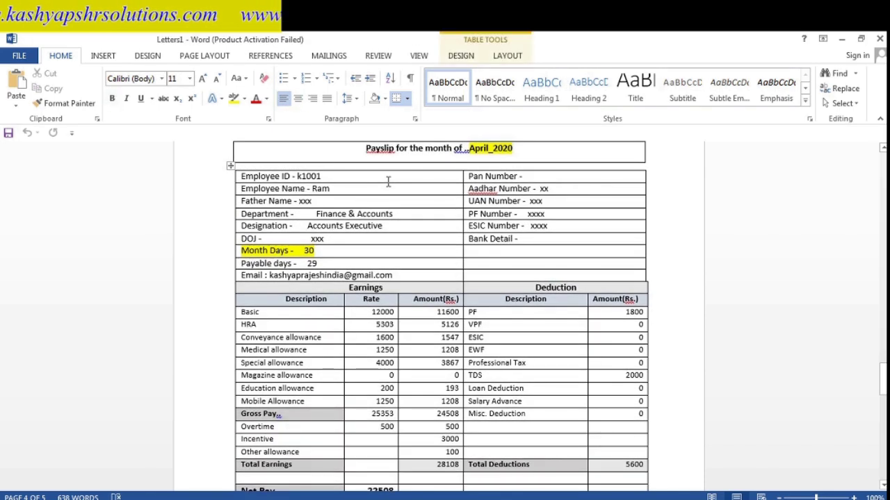
key("Down")
key("Down")
key("Down")
key("Down")
key("Down")
key("Up")
key("Up")
key("Up")
key("Up")
key("Up")
key("Up")
key("Up")
key("Up")
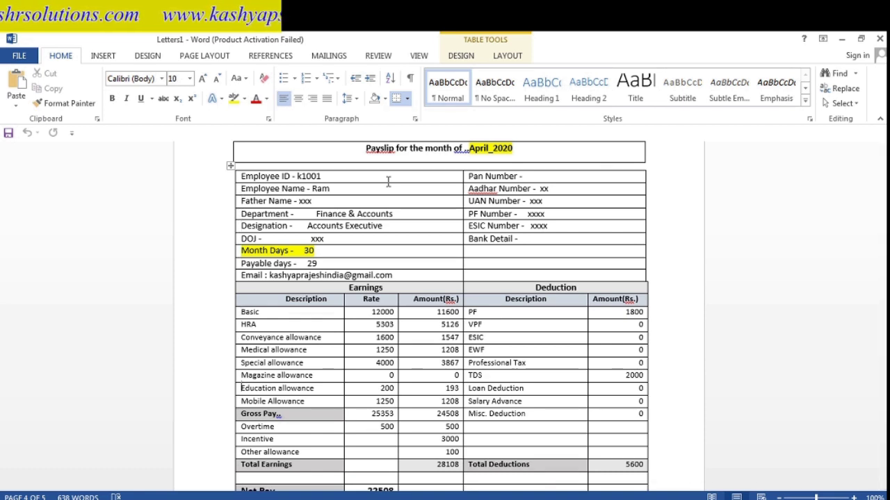
scroll(388, 181, "down", 10)
scroll(388, 182, "down", 8)
key("Up")
key("Up")
key("Up")
key("Up")
key("Up")
key("Up")
key("Up")
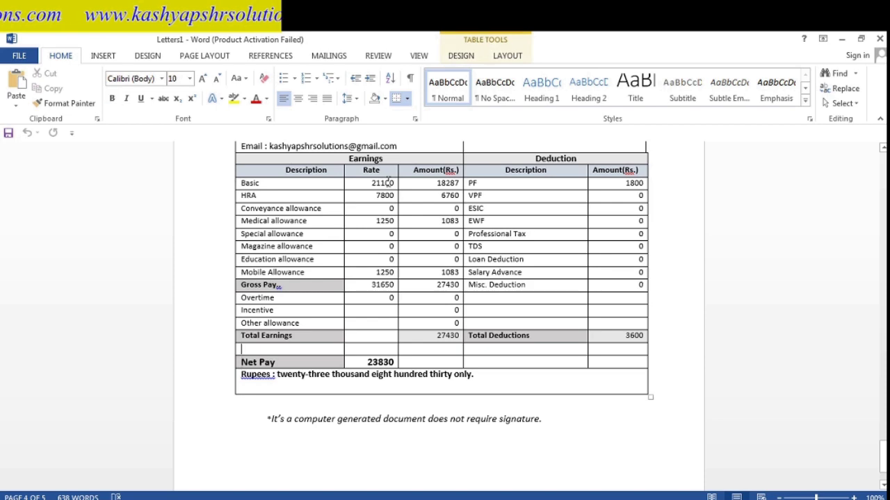
scroll(388, 182, "up", 15)
scroll(388, 181, "up", 1)
key("alt+Tab")
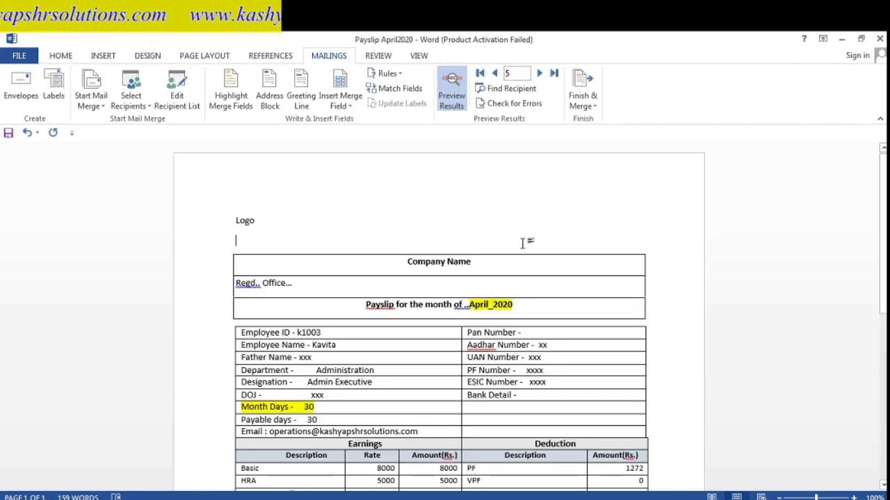
- Advance the merge preview to the next employee's payslip (k1004) and scroll through it
key("Down")
key("Down")
key("Down")
key("Down")
key("Down")
key("Down")
key("Down")
key("Down")
key("Down")
key("Down")
key("Down")
key("Down")
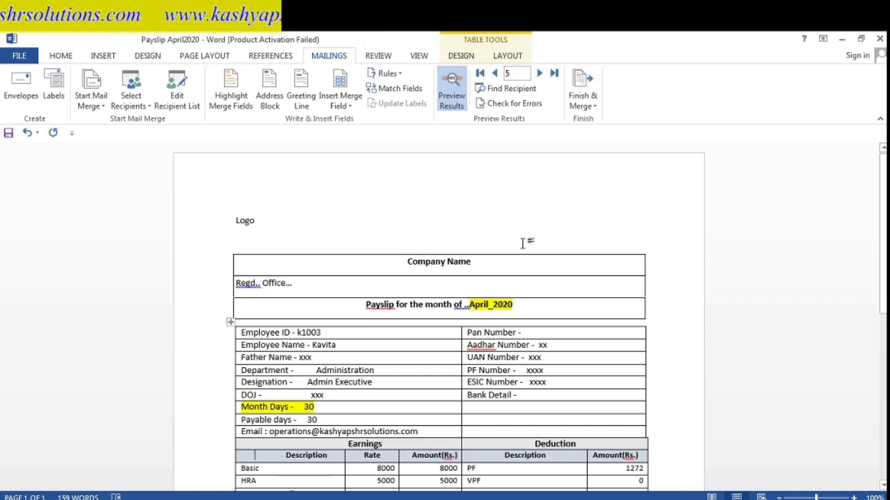
left_click(541, 73)
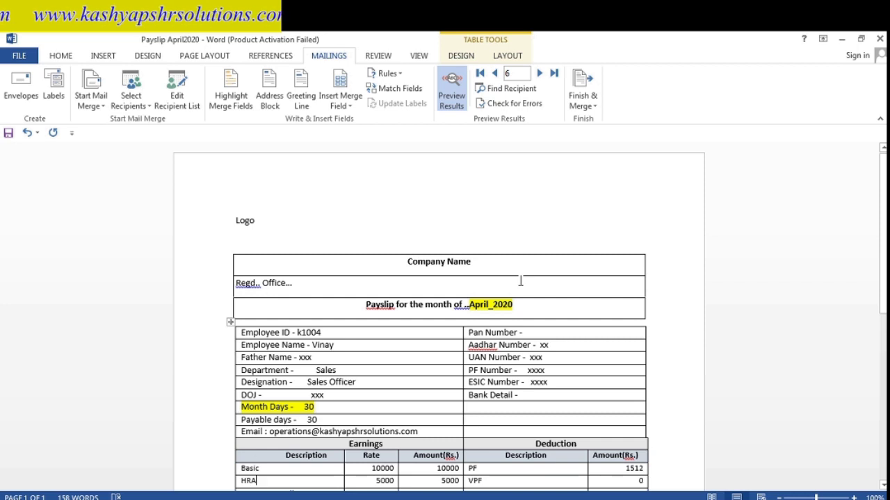
scroll(519, 281, "down", 1)
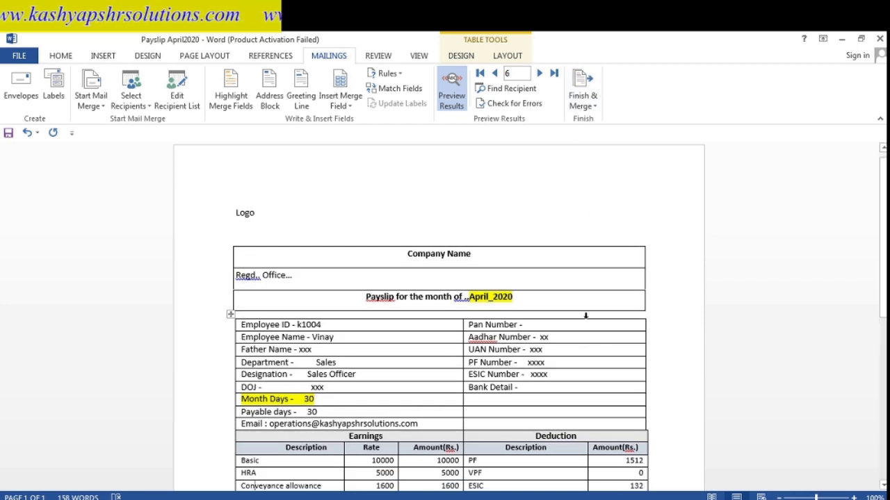
mouse_move(421, 499)
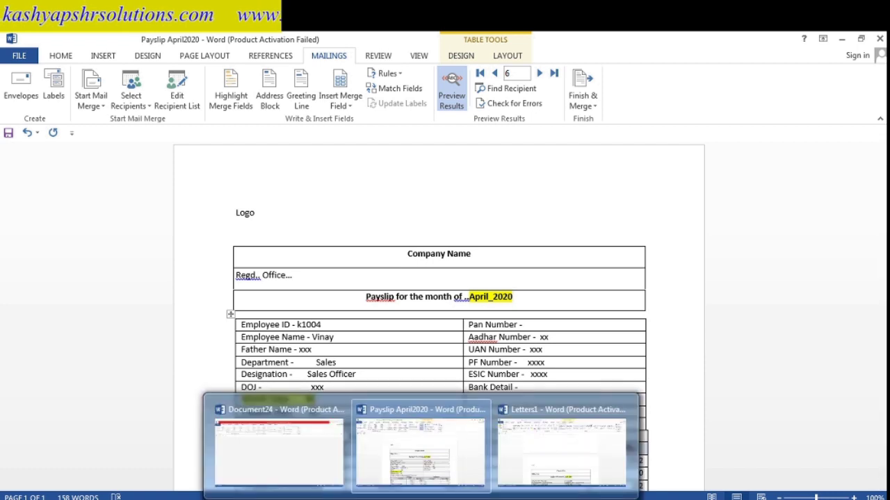
left_click(567, 455)
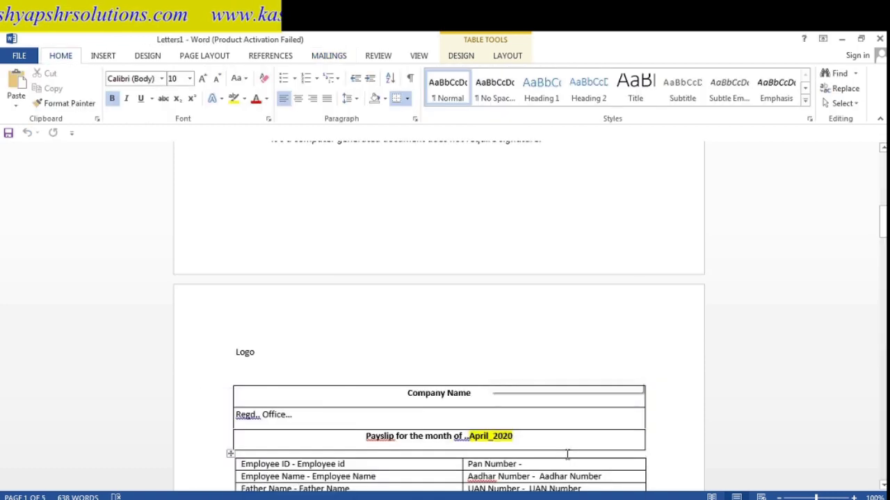
left_click(9, 57)
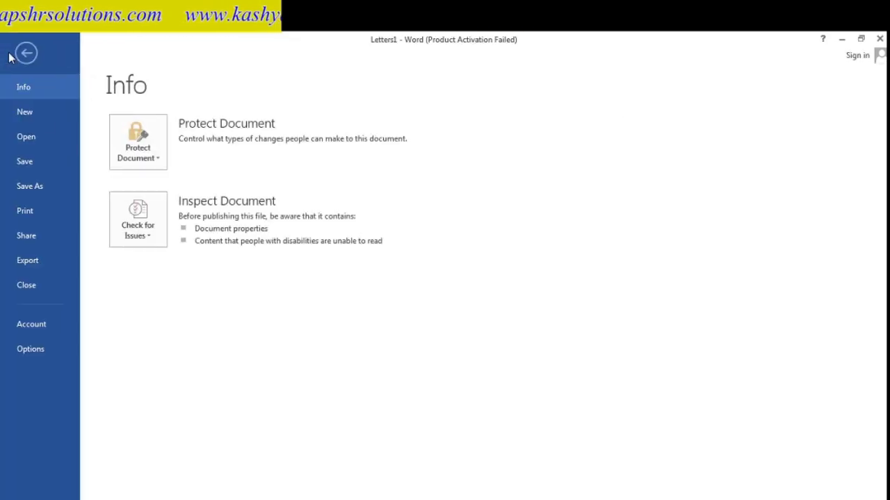
left_click(45, 187)
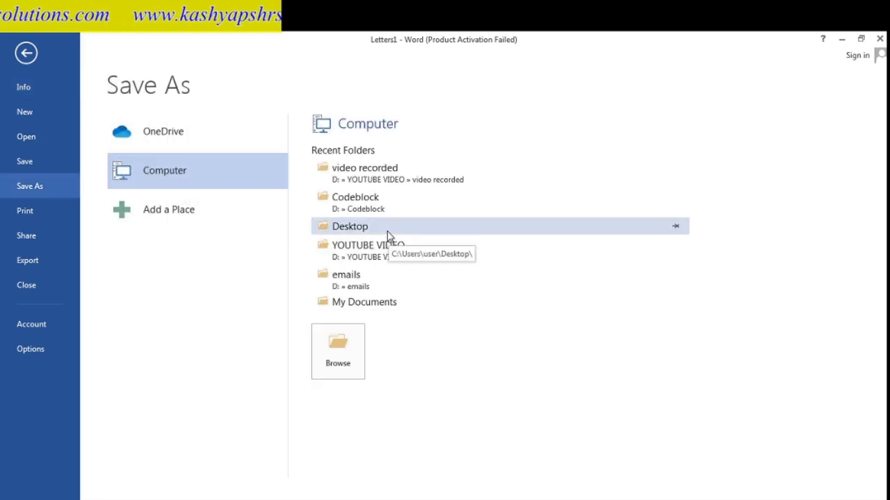
left_click(391, 303)
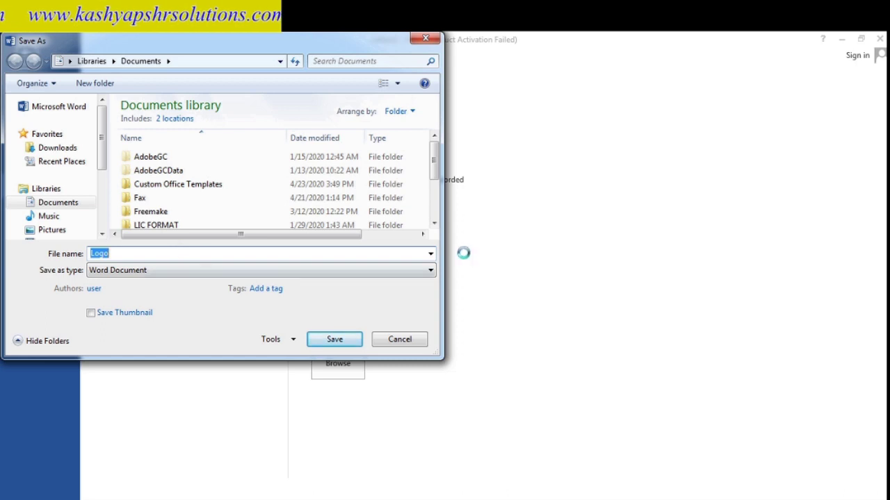
left_click(430, 270)
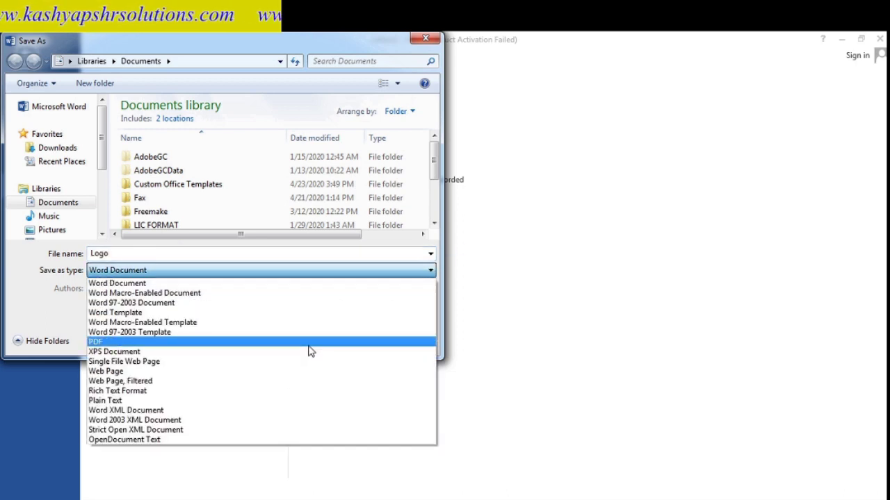
key("Escape")
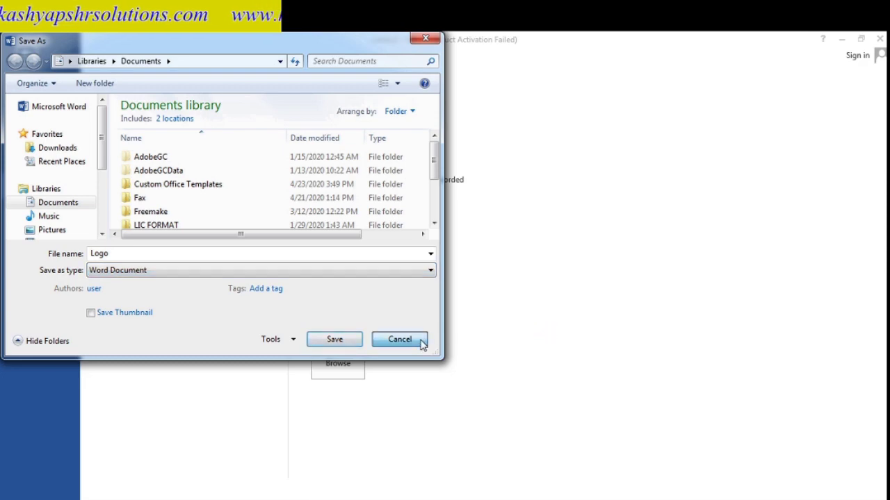
left_click(422, 344)
key("Escape")
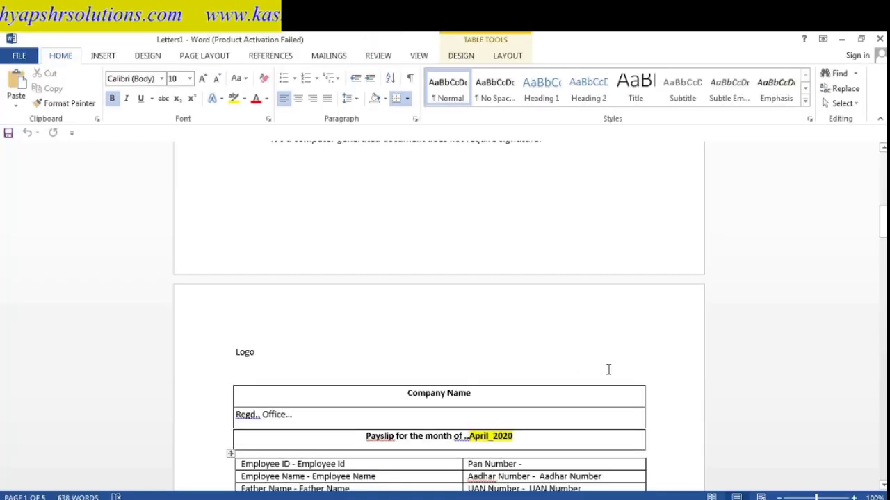
- In Payslip April2020, start an e-mail merge using email_id as the recipient field
mouse_move(422, 499)
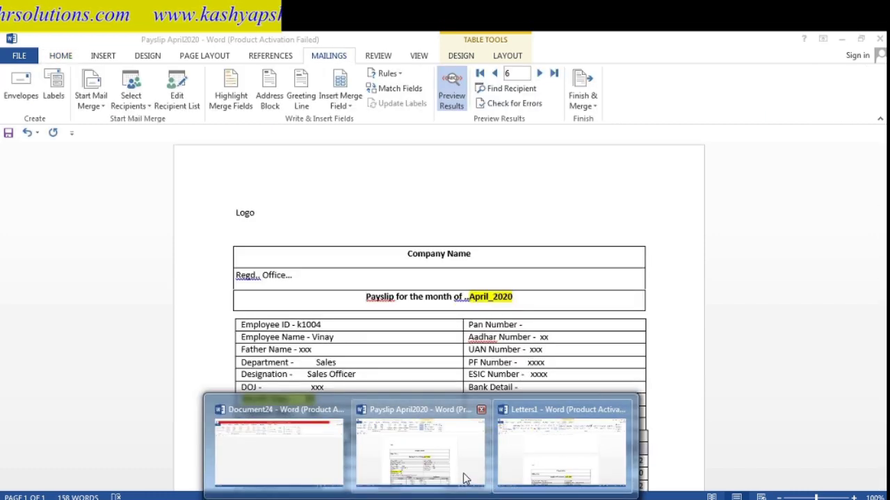
left_click(465, 480)
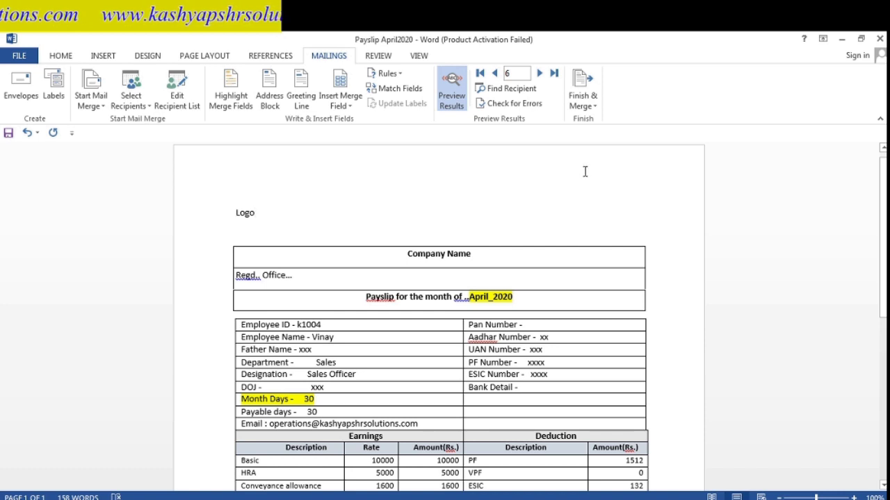
left_click(594, 109)
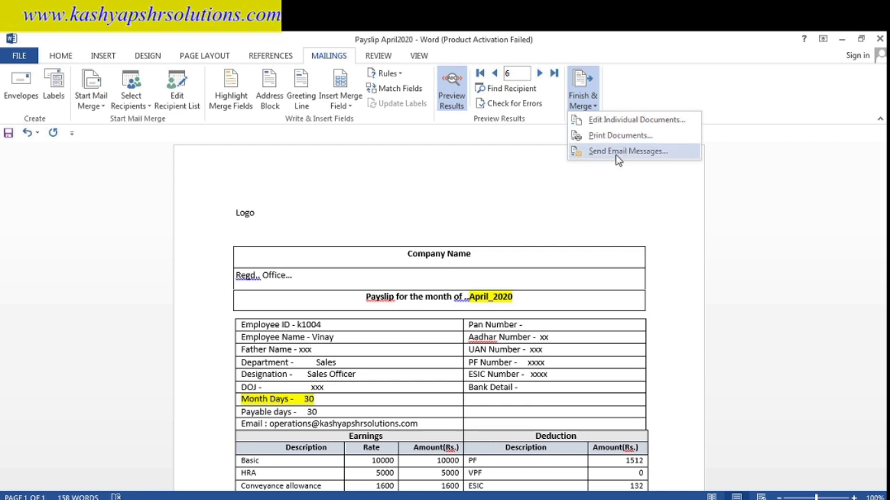
left_click(613, 152)
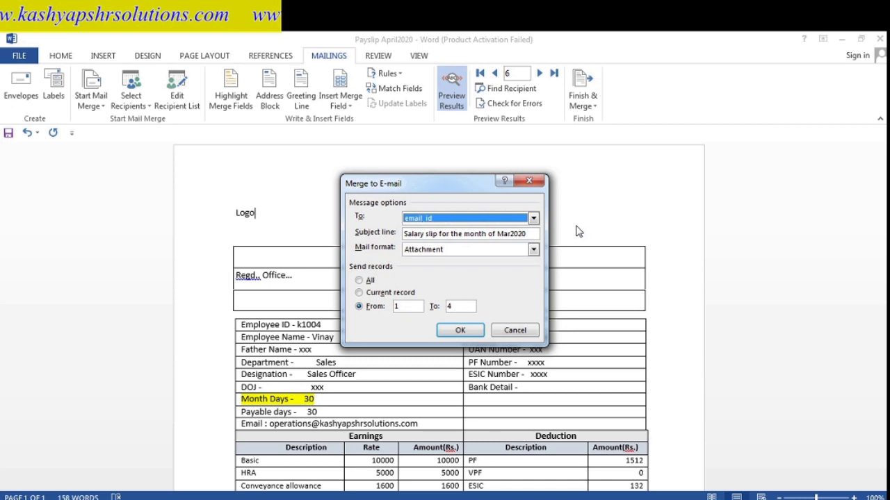
left_click(534, 219)
left_click(533, 220)
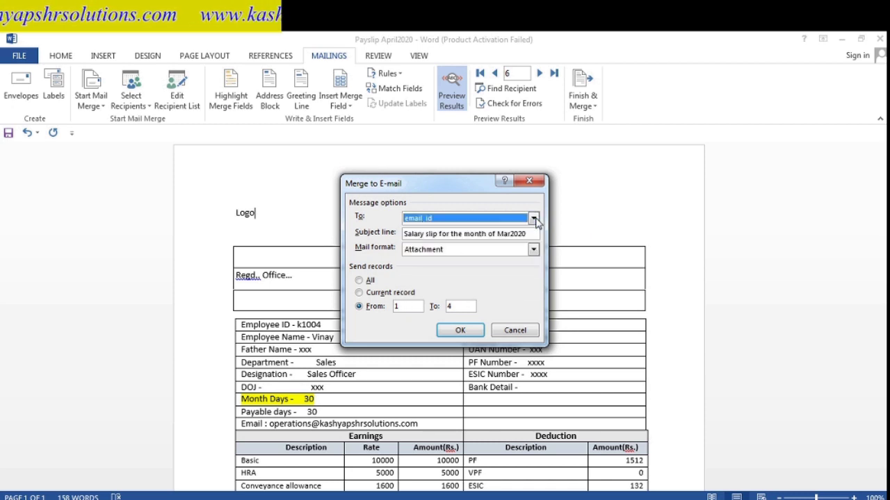
- Change the subject month to April, send as Attachment, limit to records 2–4, and start
left_click(486, 234)
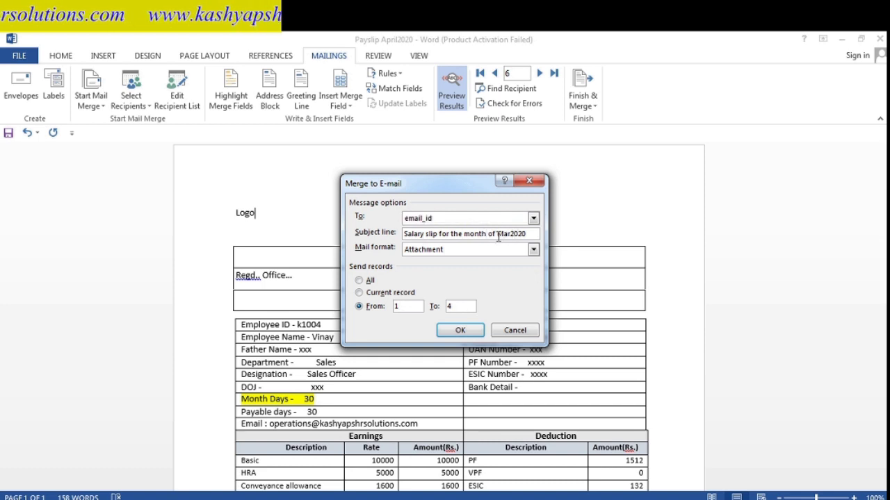
key("Delete")
key("Delete")
key("Delete")
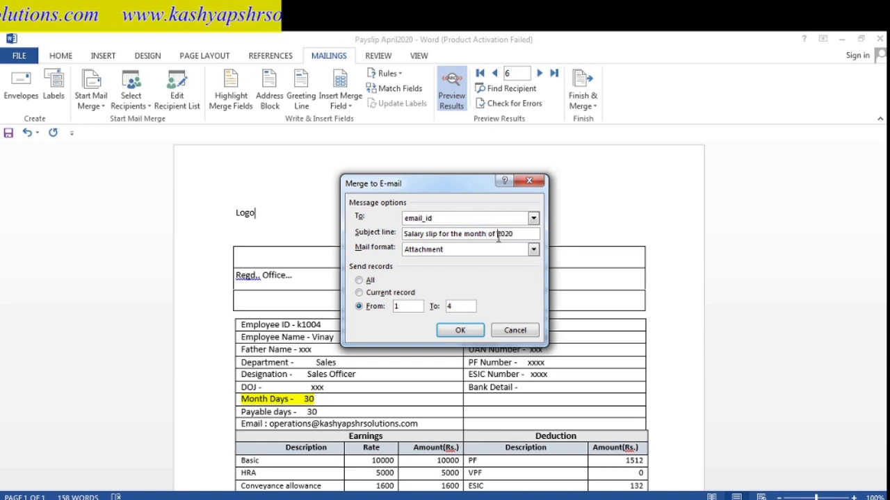
type("April")
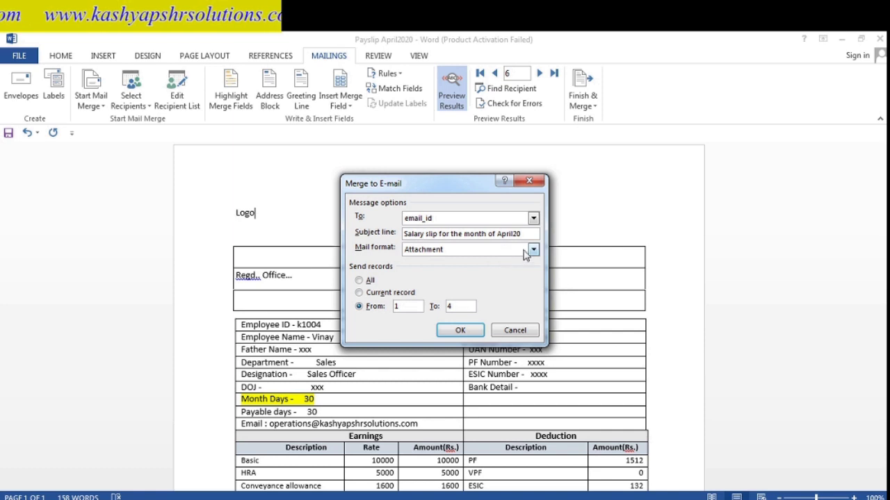
left_click(533, 249)
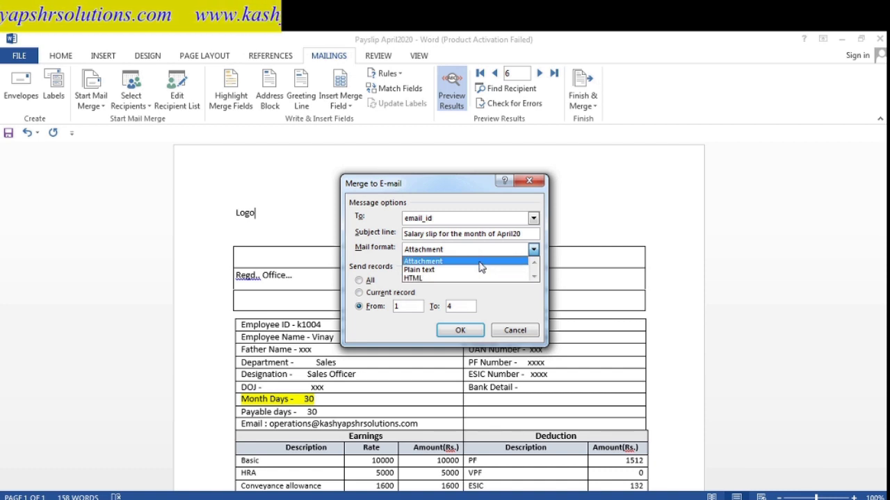
left_click(481, 262)
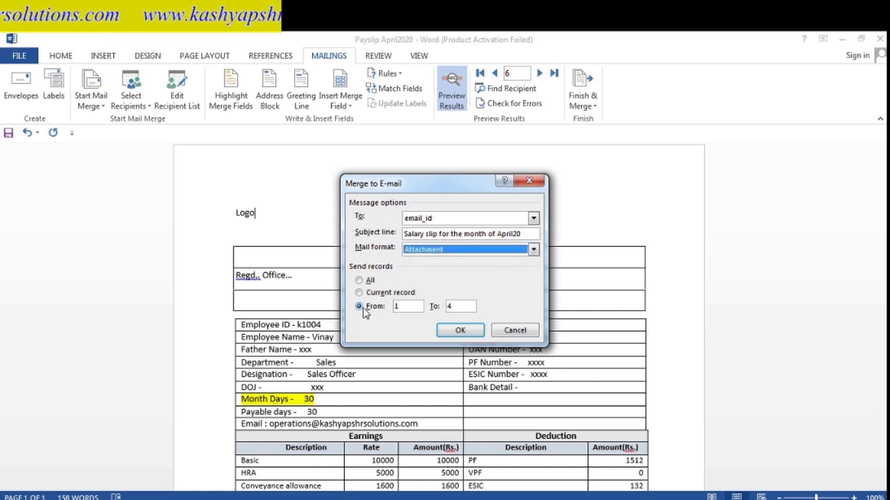
left_click(419, 304)
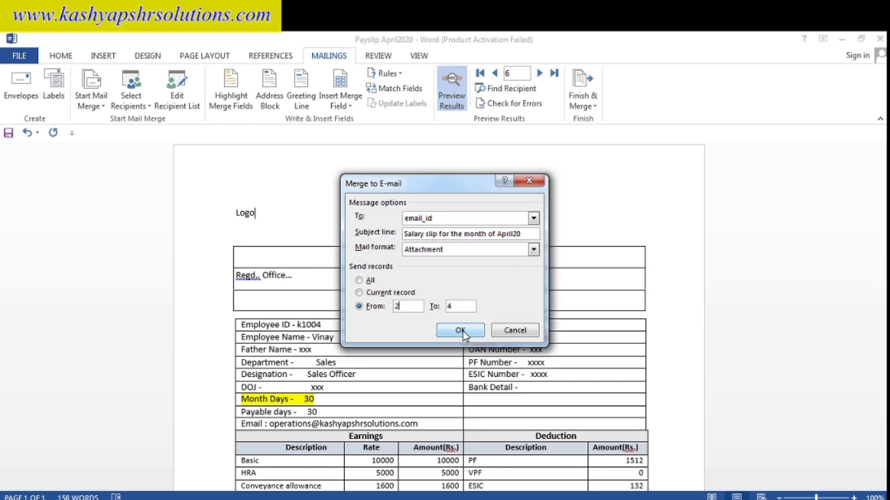
left_click(460, 330)
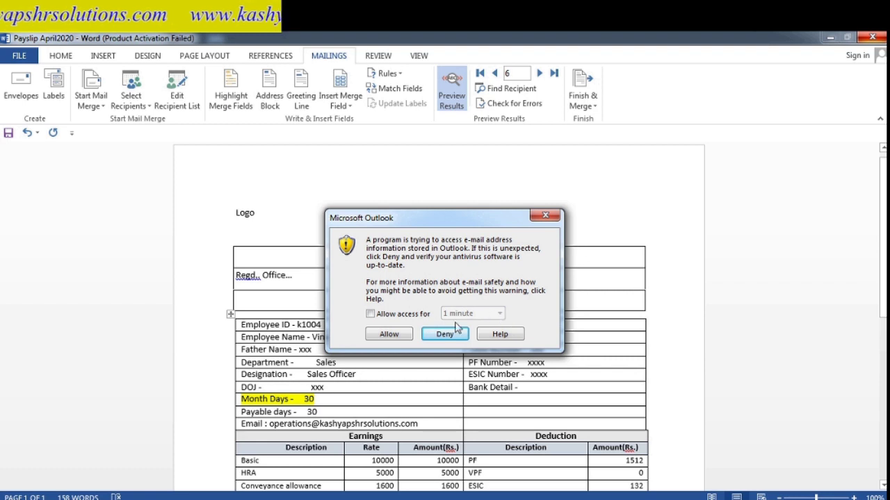
- Allow Outlook address access for 2 minutes and dismiss the Check Names prompt
left_click(373, 315)
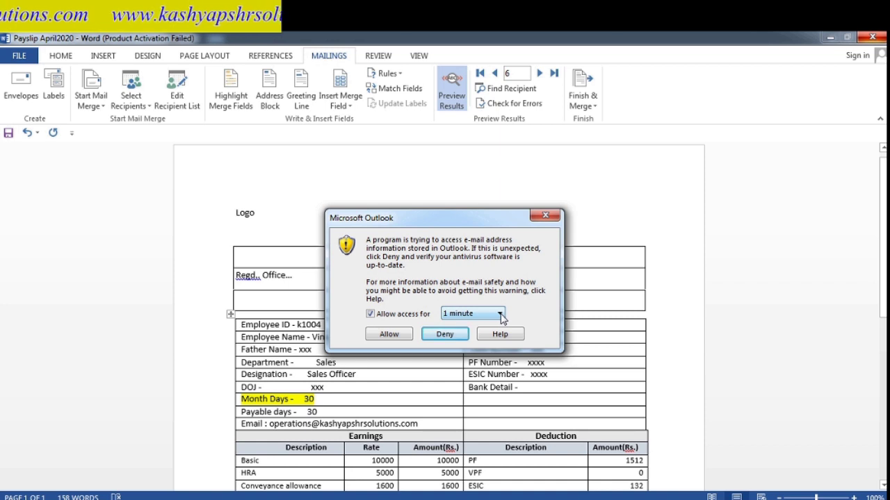
left_click(500, 315)
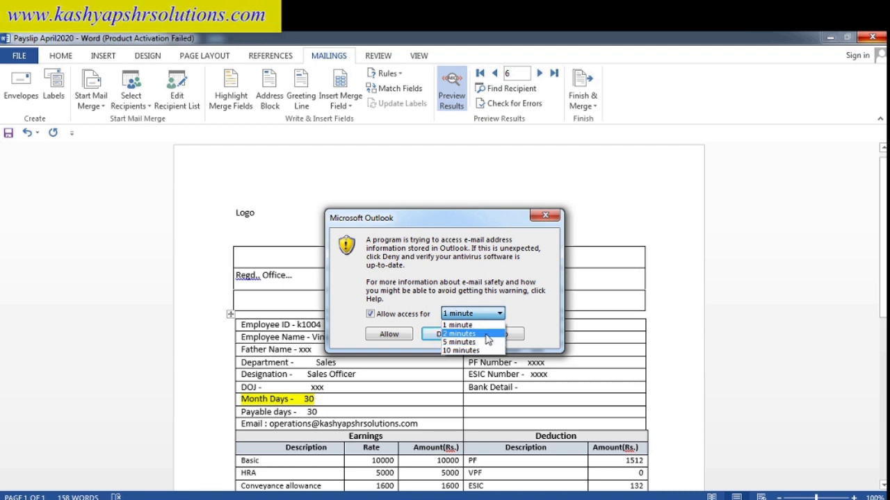
left_click(486, 334)
left_click(389, 334)
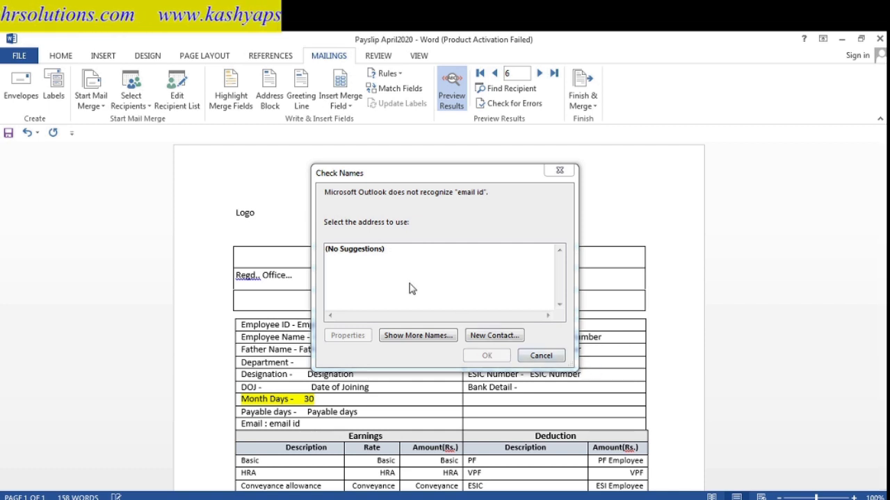
left_click(547, 358)
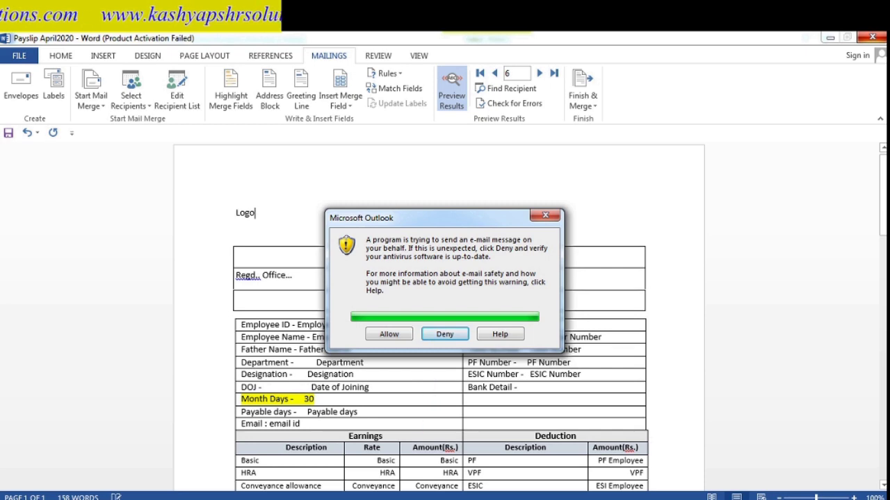
- Switch to the April salary sheet in Excel and move to the email id column
mouse_move(381, 499)
left_click(440, 487)
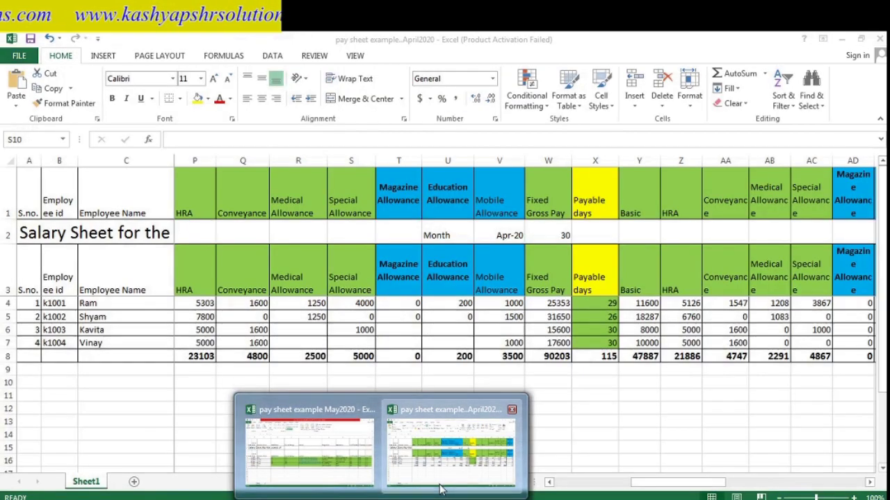
left_click(82, 339)
key("Up")
key("Up")
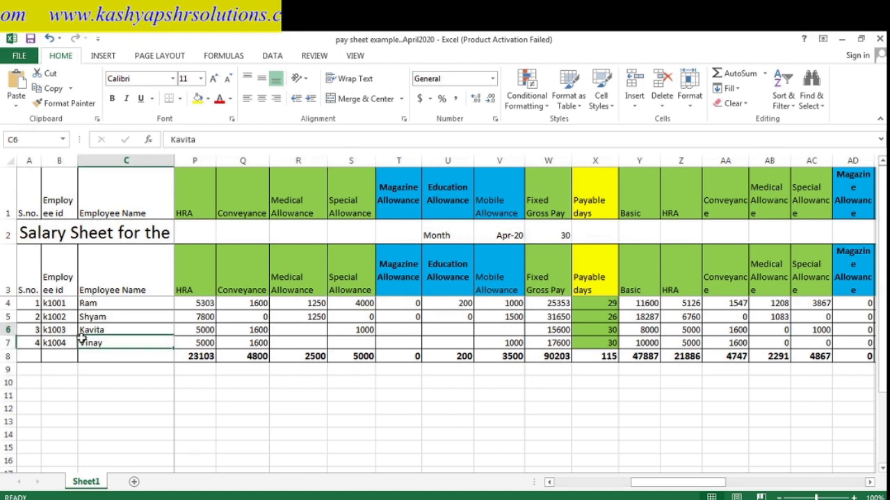
key("Right")
key("Right")
key("Right")
key("Up")
key("Up")
key("Up")
key("Down")
key("Down")
key("Down")
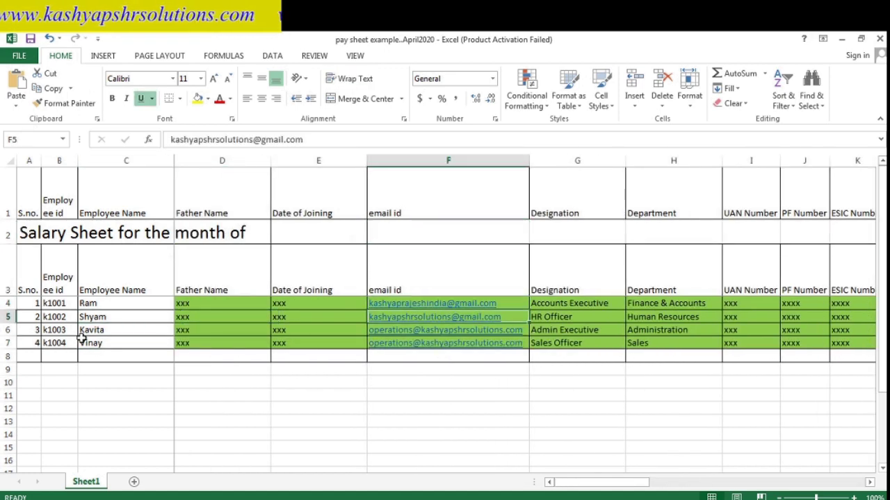
- Step through the email id heading and employees' e-mail addresses, checking the first designation
key("Up")
key("Up")
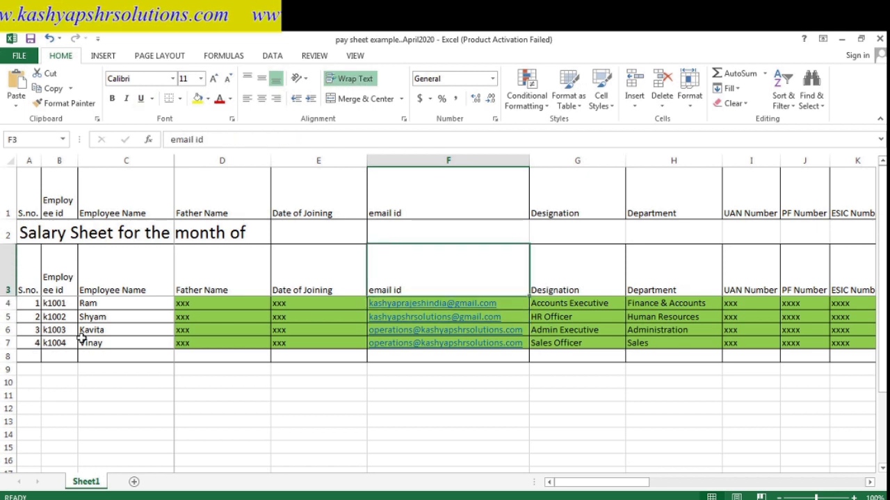
key("Left")
key("Left")
key("Right")
key("Right")
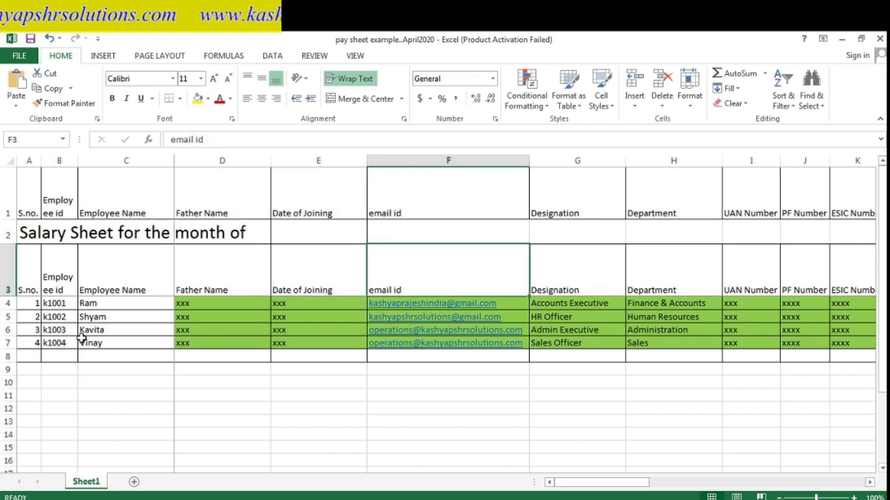
key("Up")
key("Down")
key("Down")
key("Up")
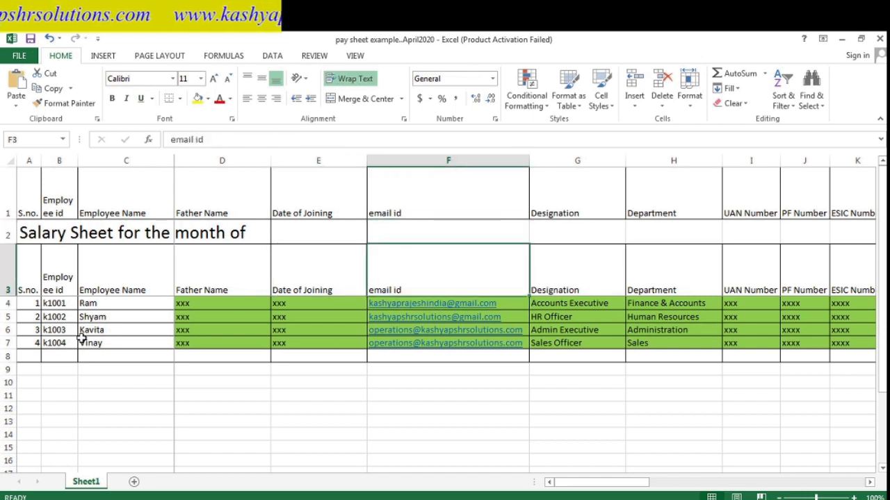
key("Down")
key("Down")
key("Up")
key("Down")
key("Down")
key("Up")
key("Up")
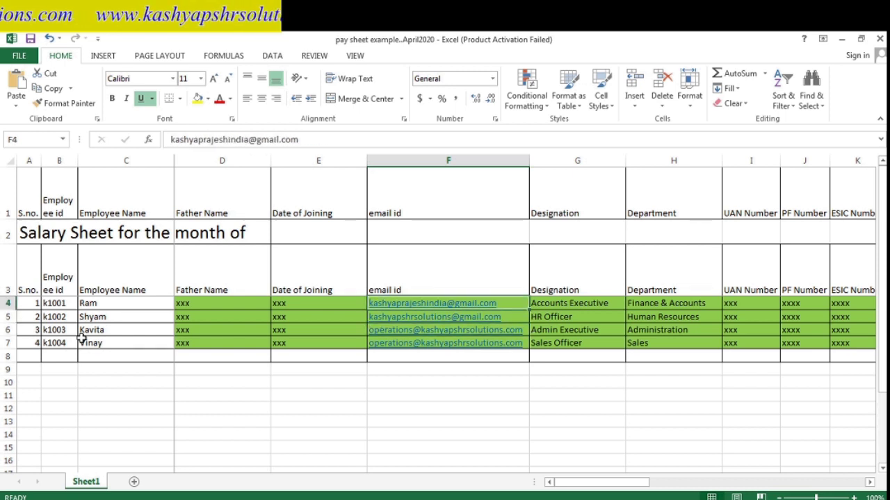
key("Right")
key("Left")
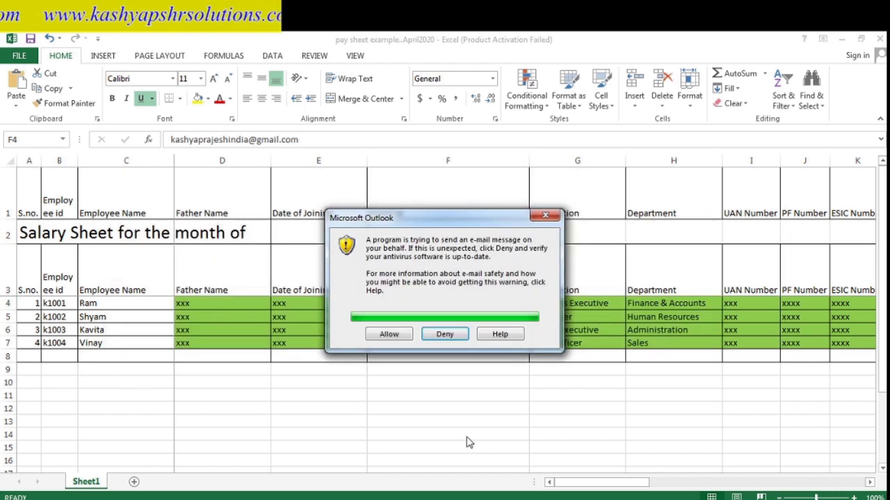
- Allow both Outlook security prompts so the merged payslip e-mails are sent
left_click(390, 336)
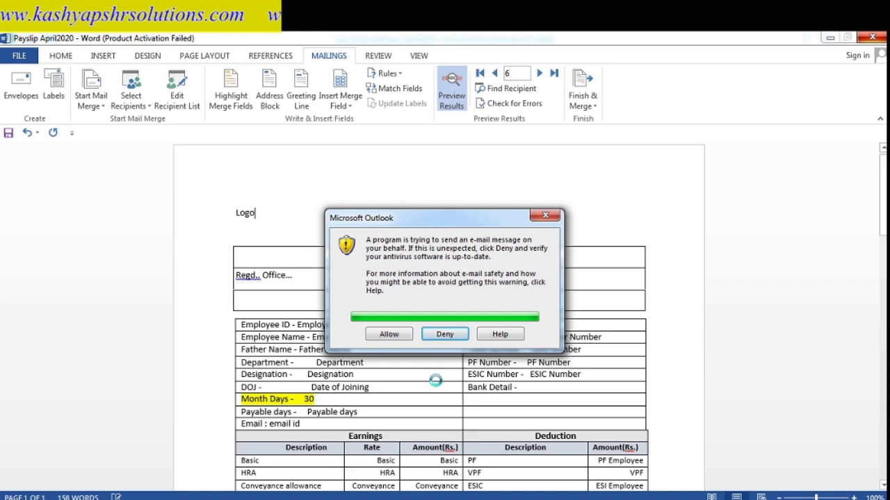
left_click(387, 334)
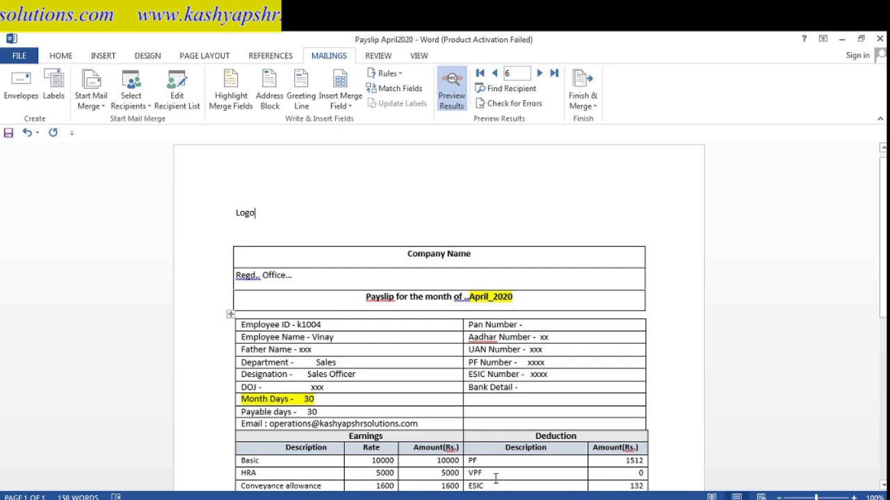
key("alt+Tab")
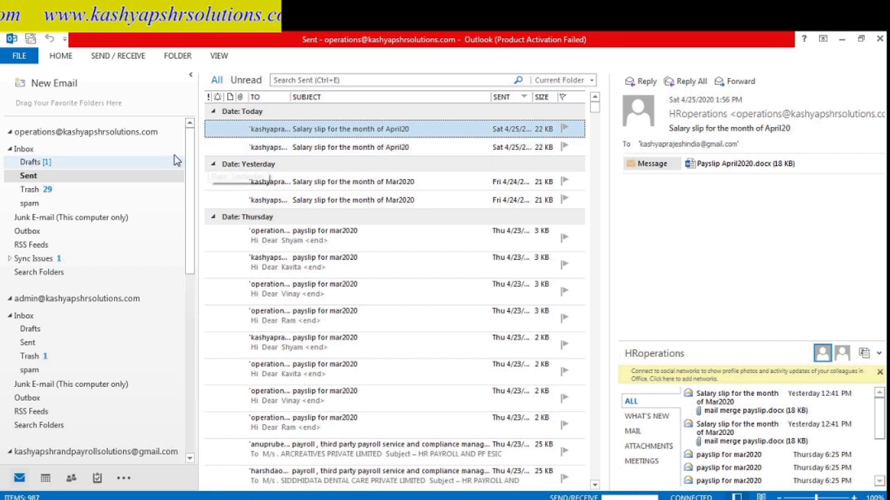
- Open both 'Salary slip for the month of April20' messages to confirm recipients and Payslip April2020.docx attachment
scroll(188, 258, "down", 8)
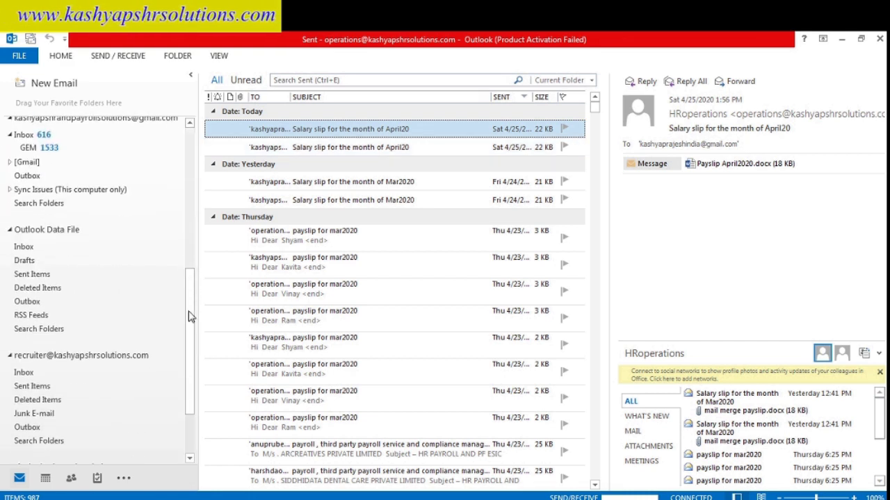
scroll(192, 172, "up", 10)
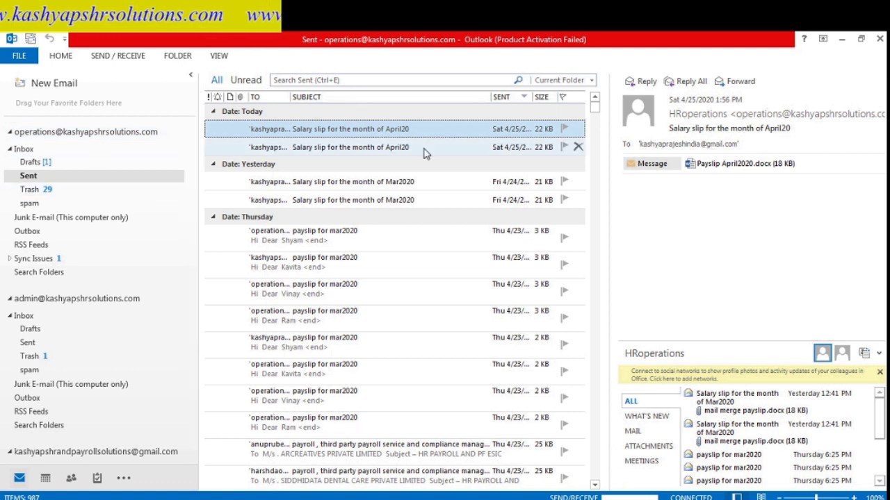
left_click(394, 147)
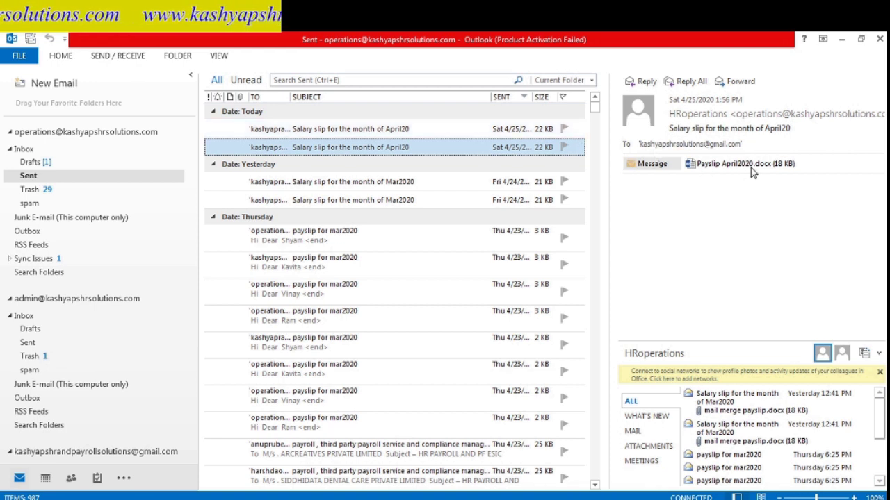
left_click(481, 129)
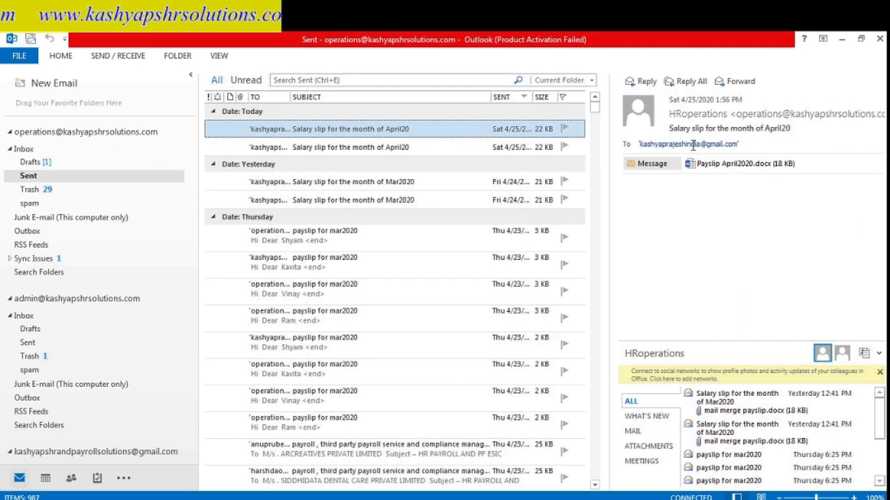
mouse_move(714, 145)
left_click(448, 146)
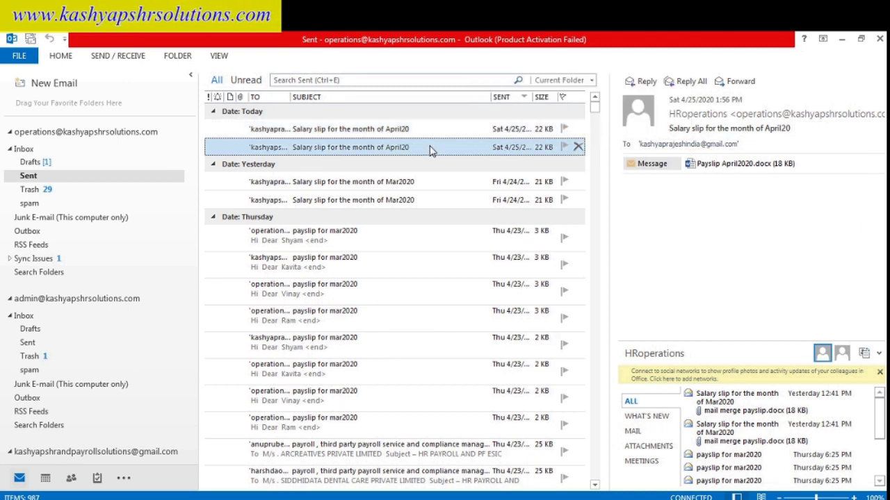
left_click(419, 129)
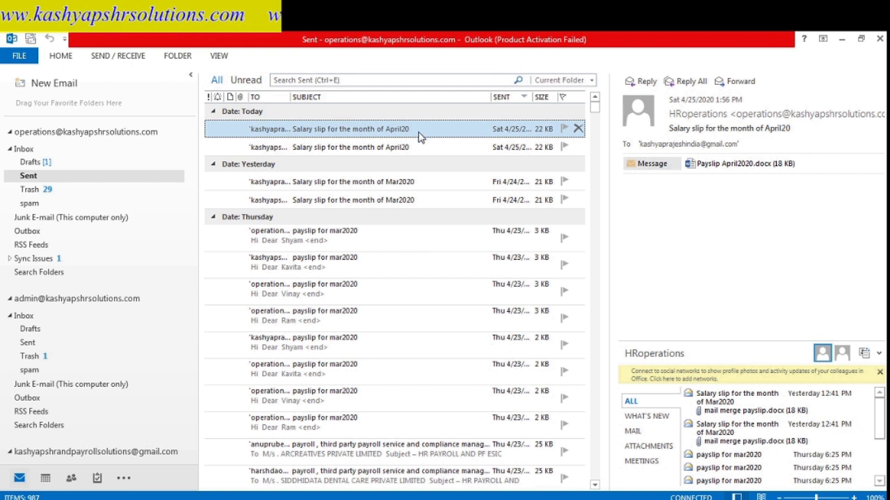
left_click(420, 148)
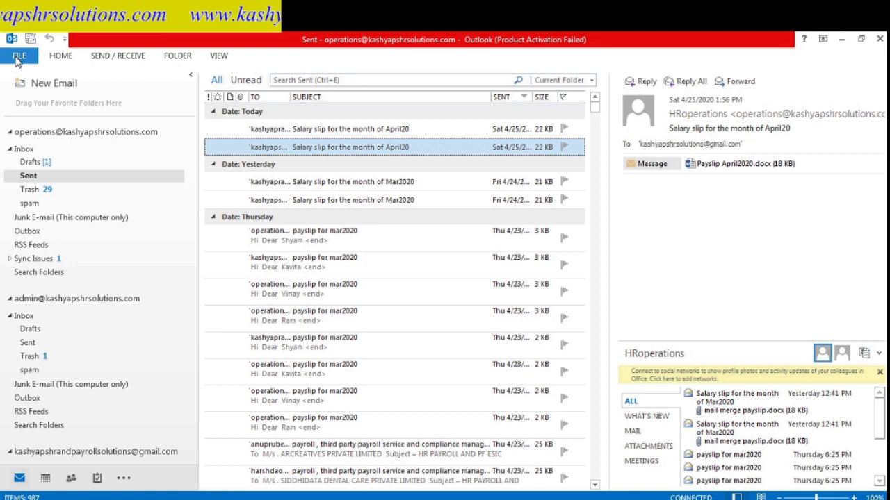
left_click(19, 58)
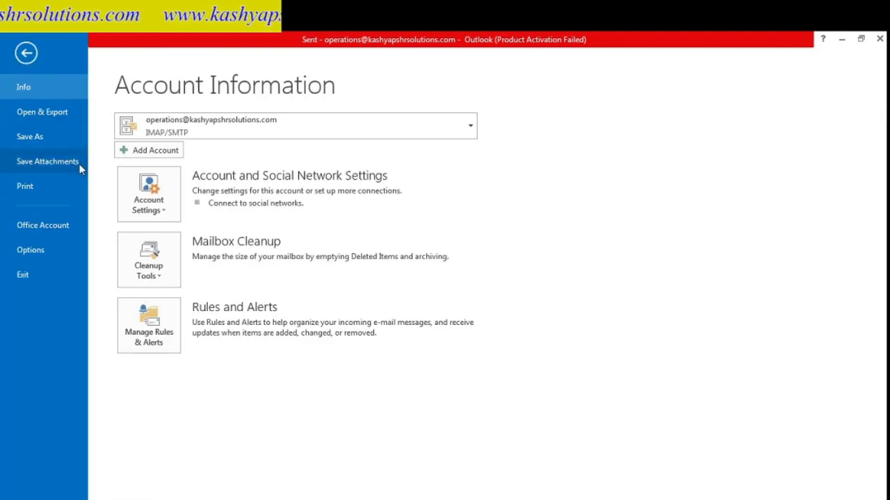
left_click(153, 200)
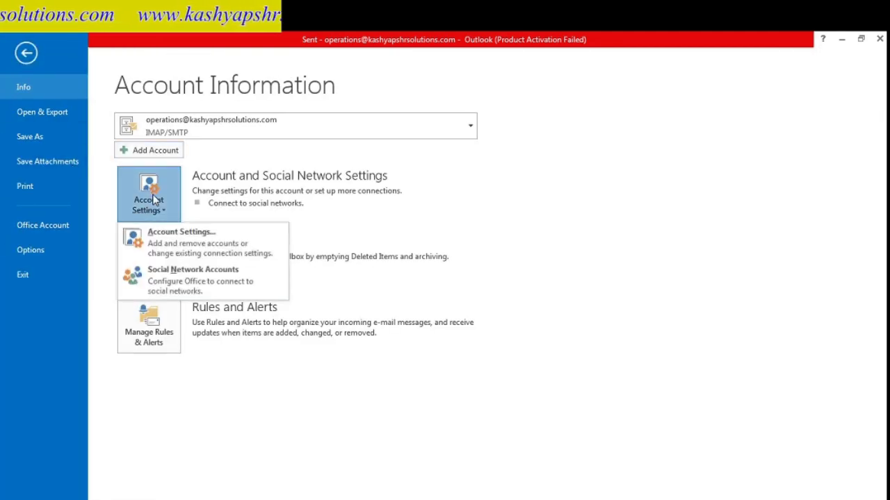
left_click(183, 247)
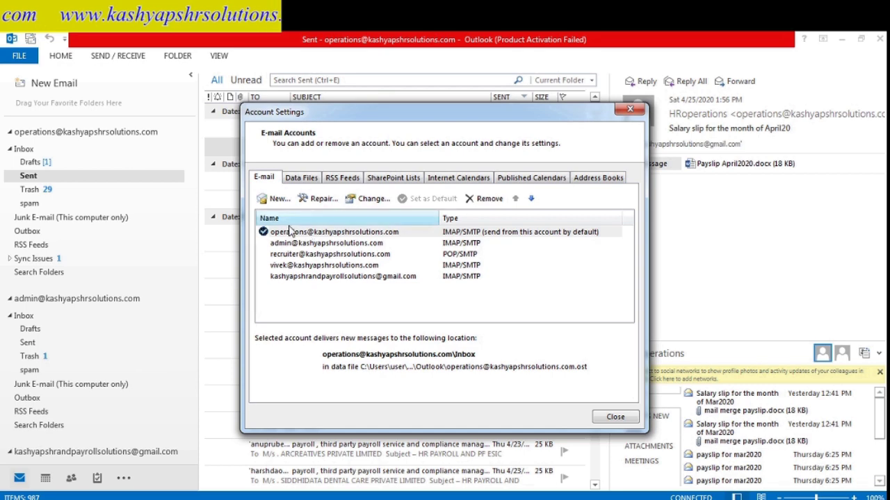
left_click(302, 180)
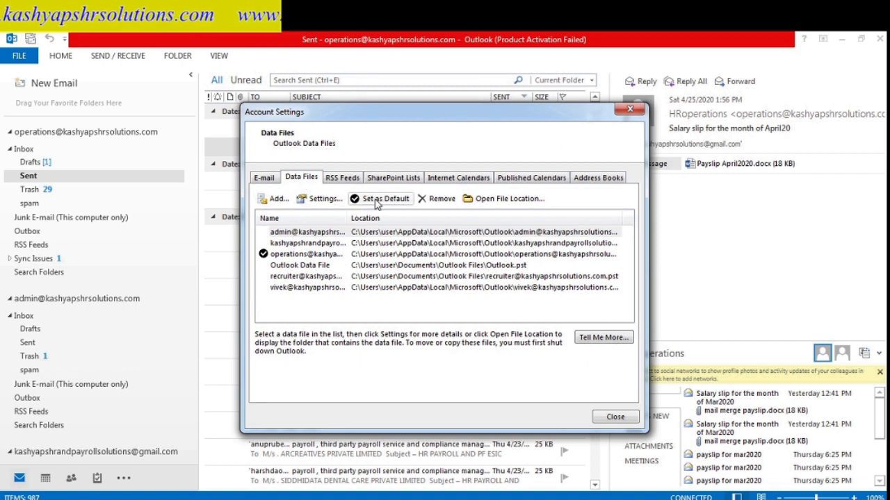
left_click(264, 178)
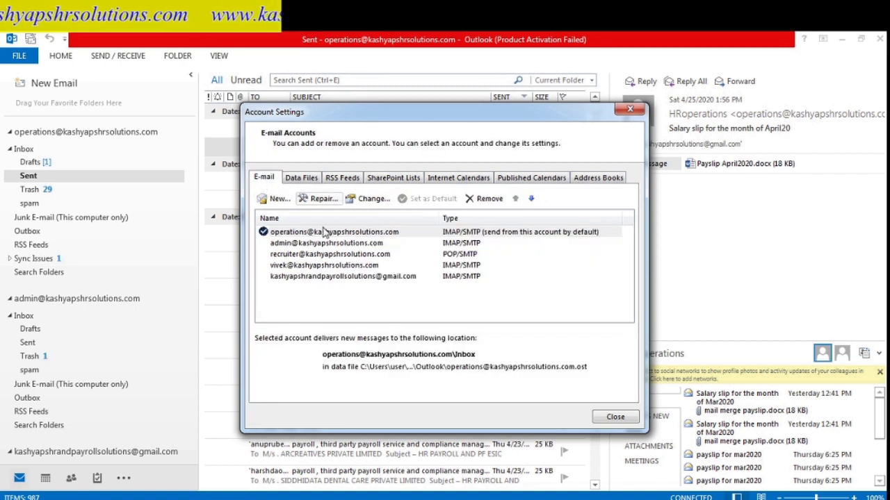
left_click(288, 266)
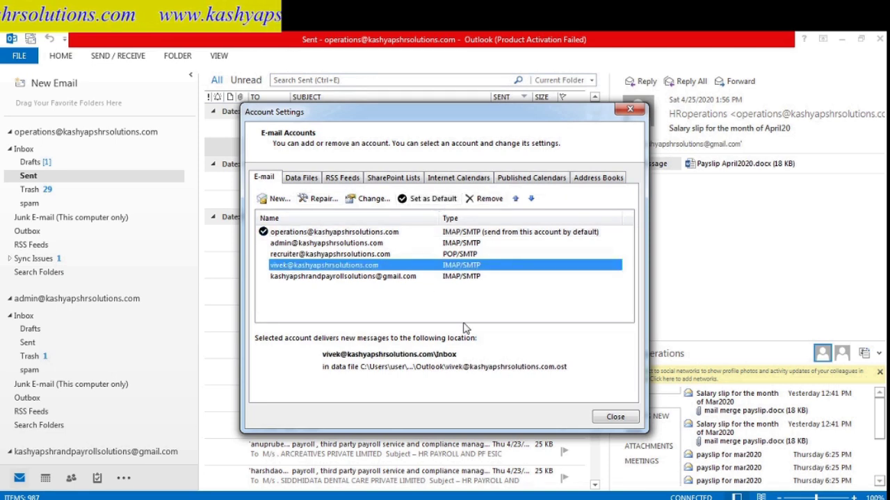
key("alt+Tab")
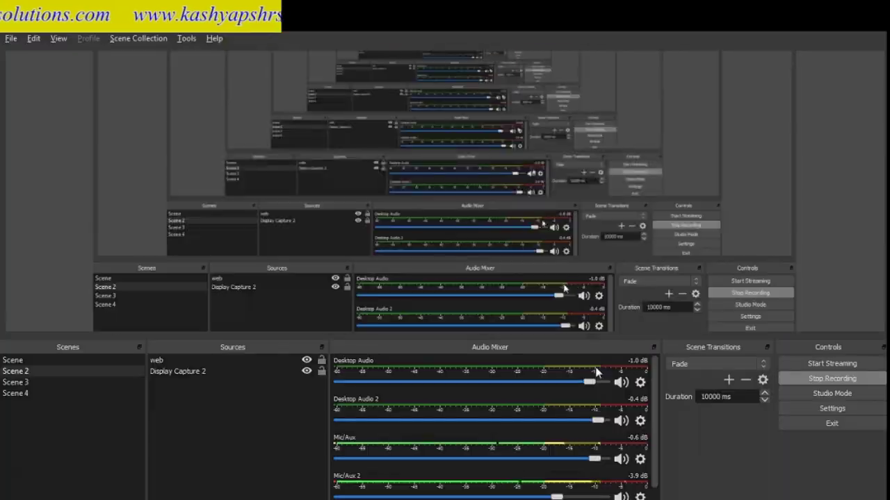
key("alt+Tab")
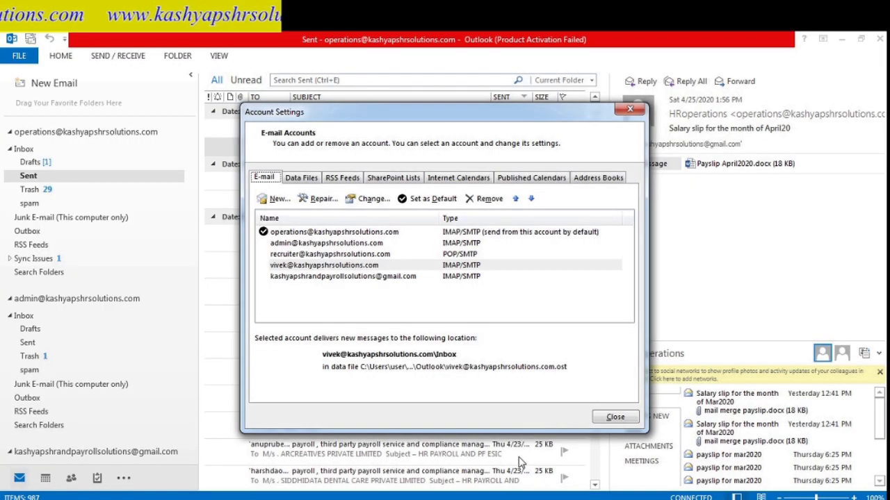
left_click(612, 419)
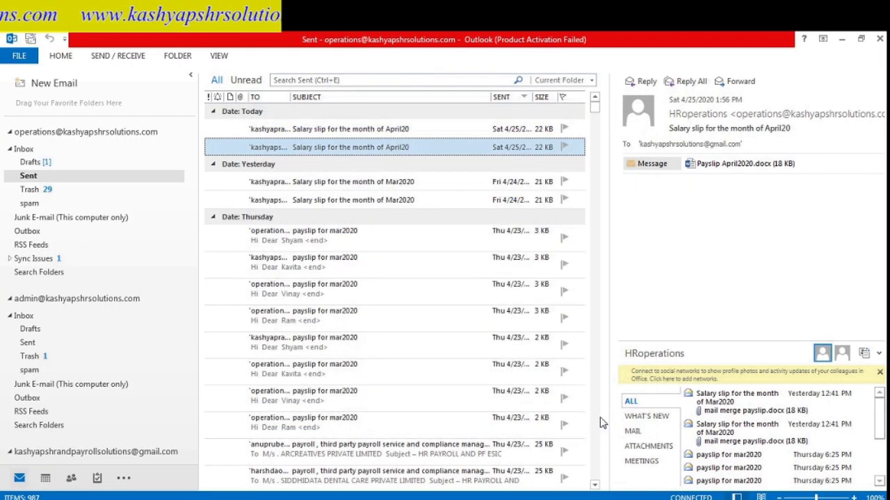
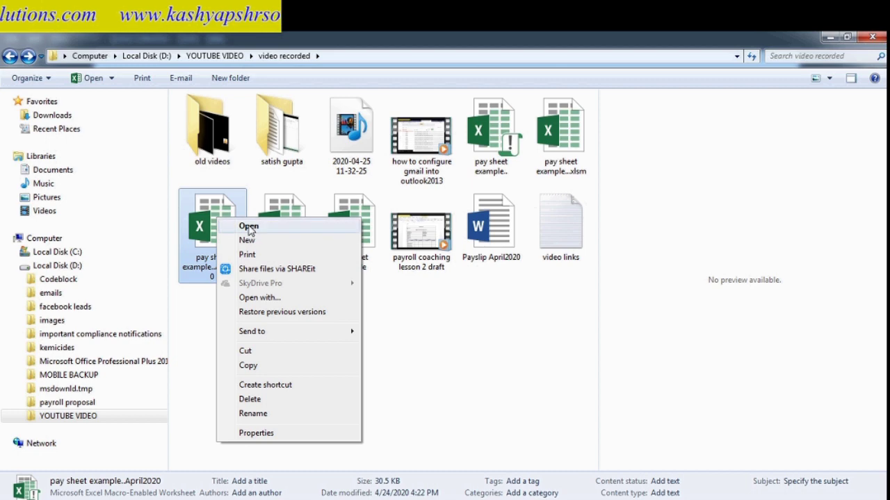
- Open the password-protected pay sheet workbook and dismiss the Office activation notice
left_click(248, 227)
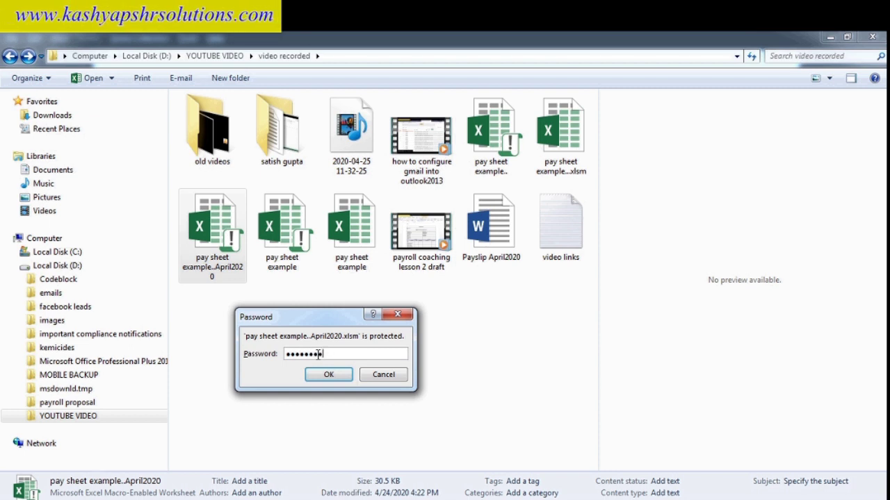
left_click(329, 376)
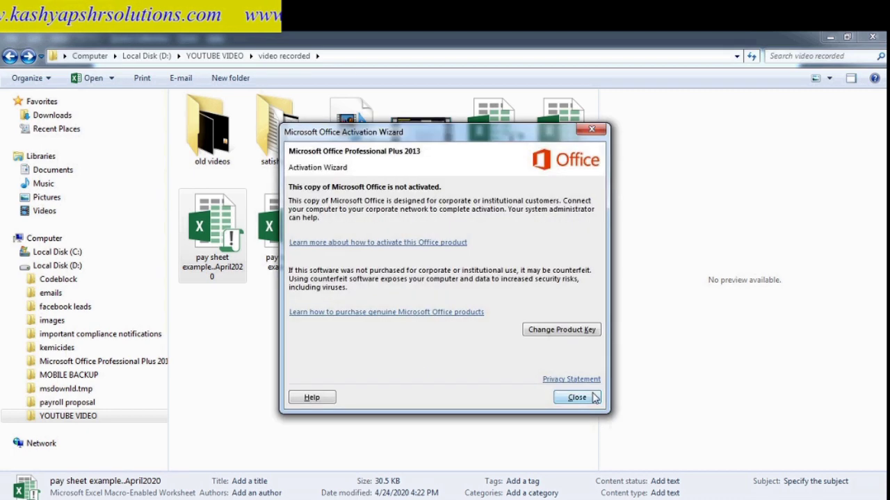
left_click(579, 398)
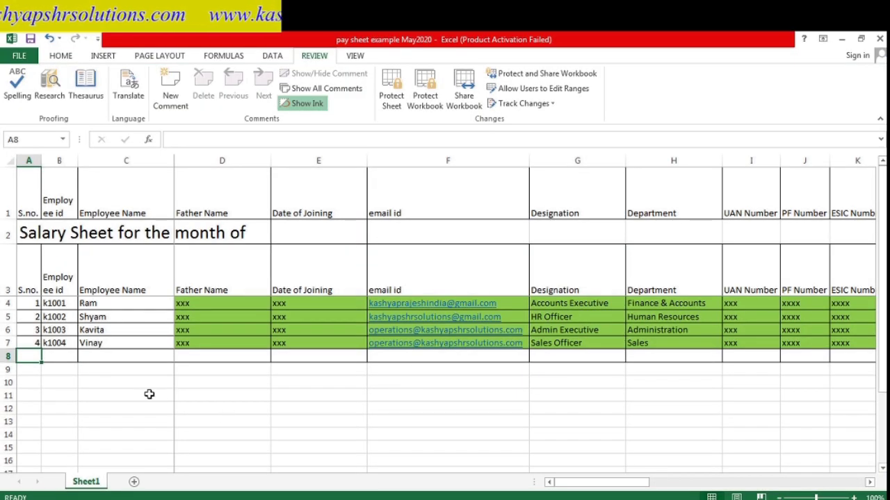
- Change the month date in V2 from 4/1/2020 to 5/1/2020 so it reads May-20
left_click(192, 292)
key("Up")
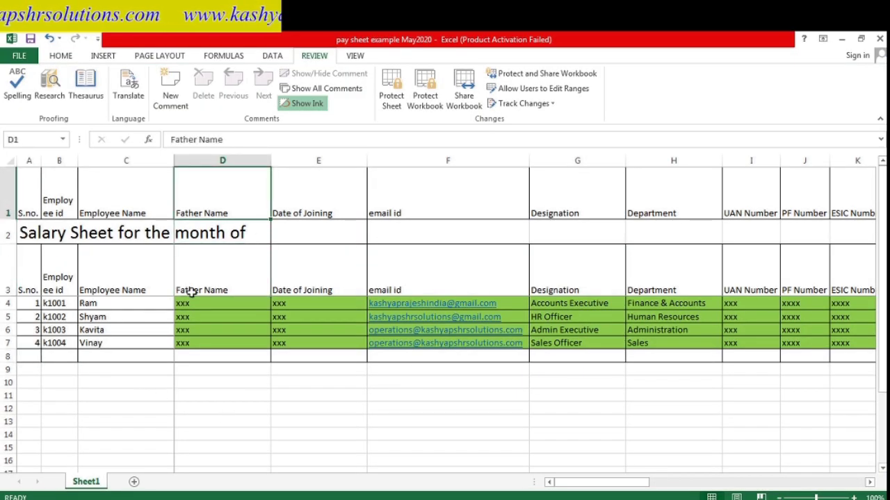
key("Right")
key("Right")
key("Right")
key("Right")
key("Right")
key("Right")
key("Right")
key("Right")
key("Right")
key("Right")
key("Right")
key("Right")
key("Right")
key("Right")
key("Right")
key("Right")
key("Right")
key("Right")
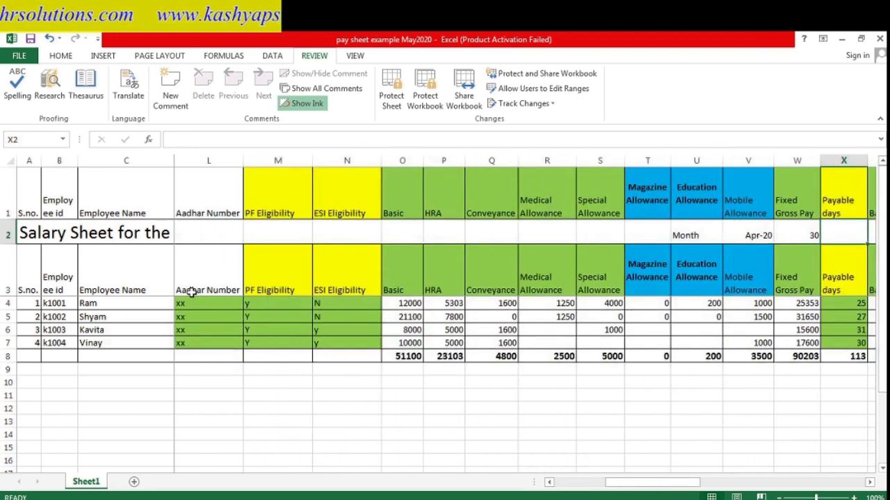
key("Right")
key("Left")
key("F2")
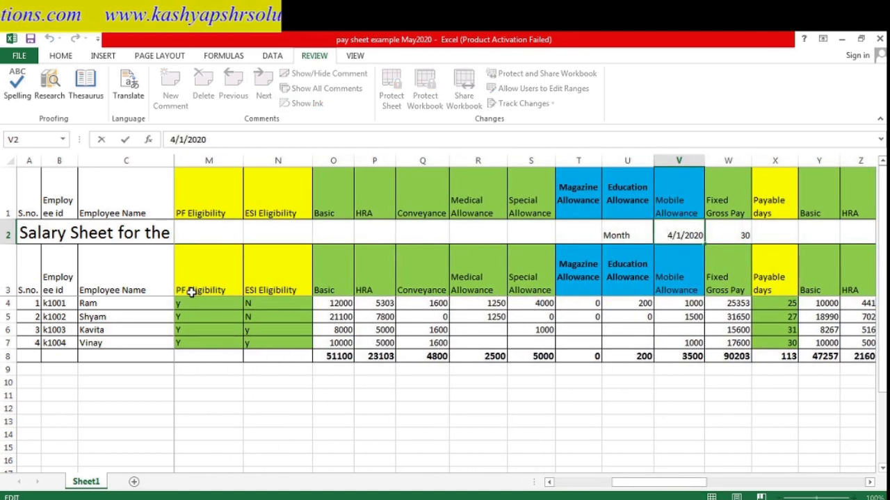
key("Home")
key("Delete")
type("5")
key("Return")
- Change the days count in W2 from 30 to 31 and check the recalculated Basic pay
key("Up")
key("Right")
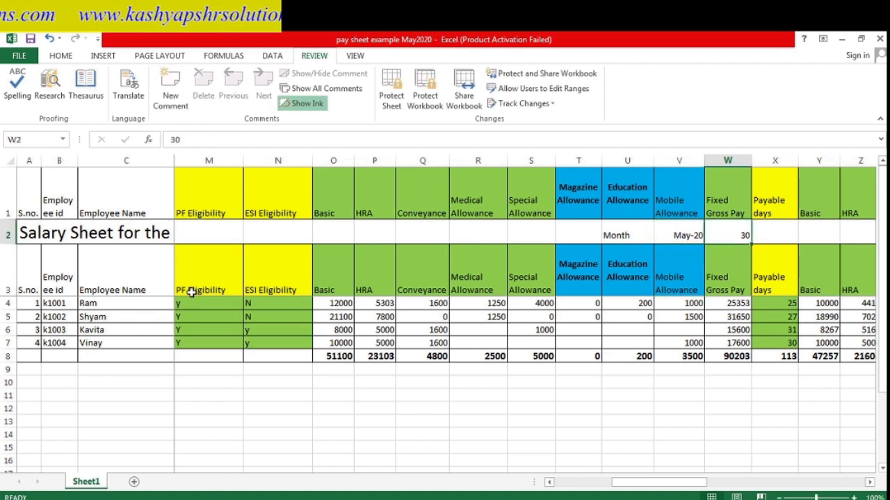
key("F2")
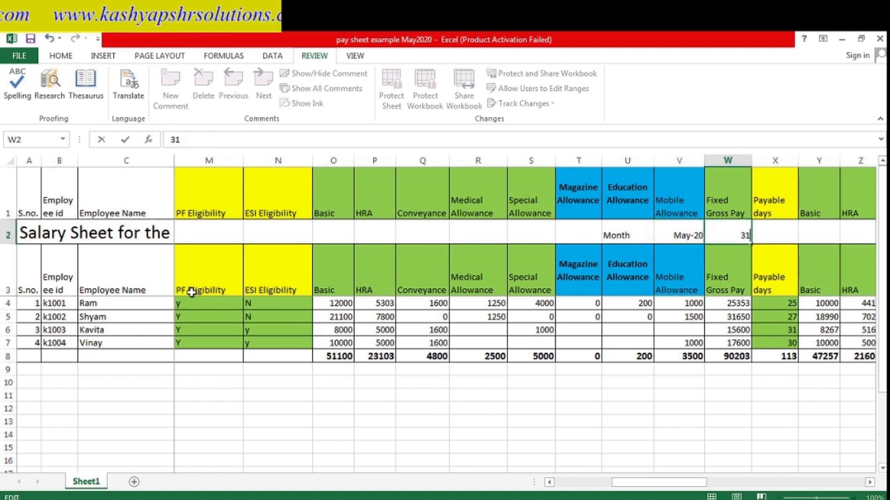
key("Return")
key("Down")
key("Down")
key("Down")
key("Left")
key("Left")
key("Left")
key("Left")
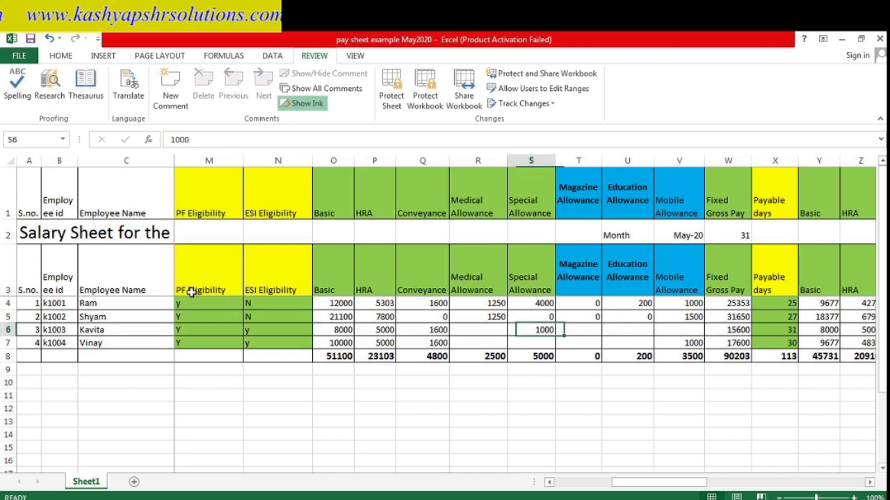
key("Right")
key("Right")
key("Right")
key("Right")
key("Right")
key("Right")
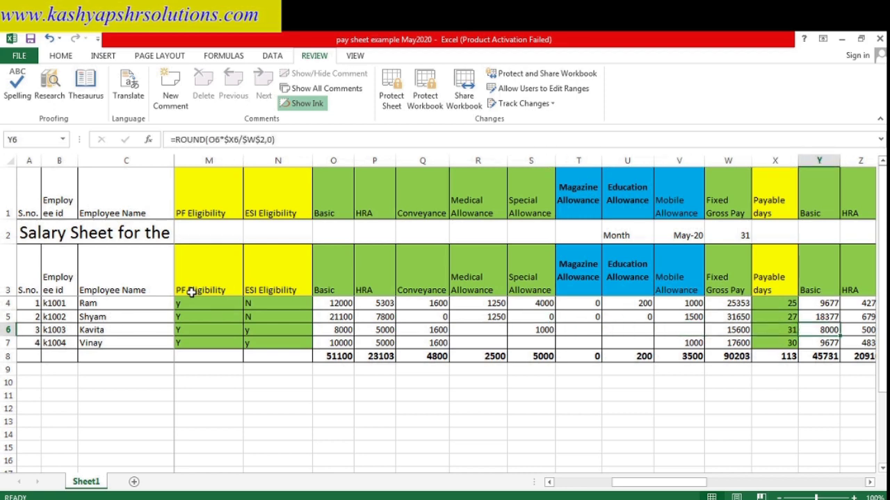
key("Down")
key("Left")
key("Left")
key("Left")
key("Left")
key("Left")
key("Left")
key("Left")
key("Left")
key("Left")
key("Left")
key("Left")
key("Left")
key("Left")
key("Left")
key("Left")
key("Left")
key("Left")
key("Left")
key("Left")
key("Left")
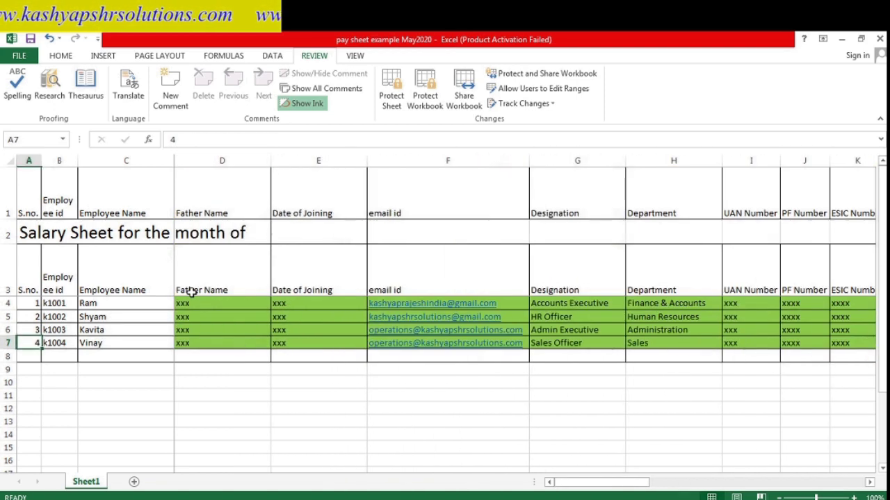
- Insert a blank row 8 and enter S.no. 5, the new employee ID and name
left_click(4, 356)
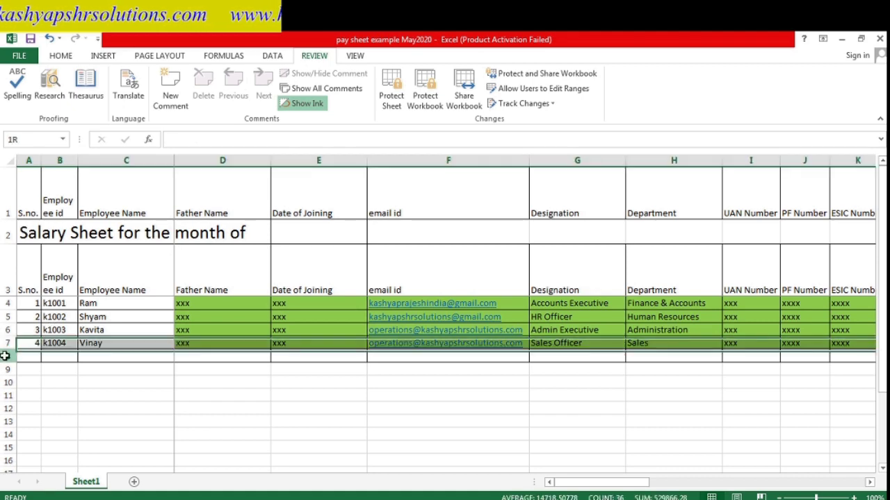
right_click(4, 356)
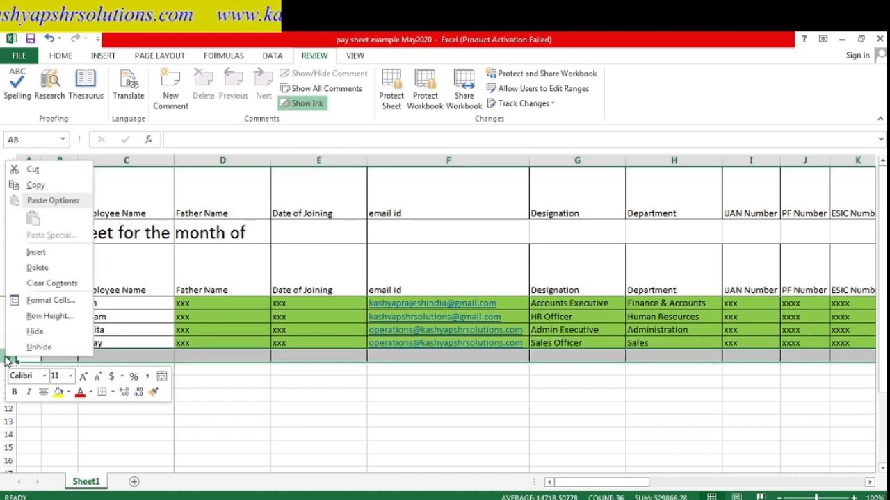
left_click(36, 252)
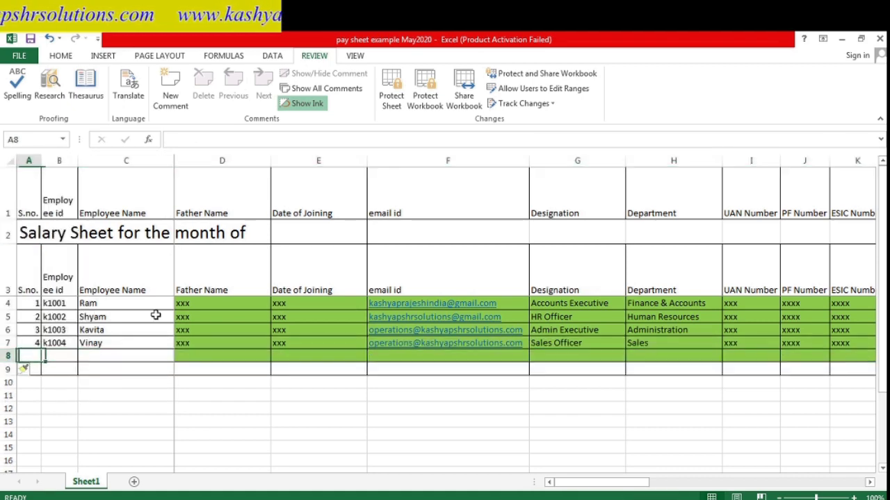
type("5")
key("Tab")
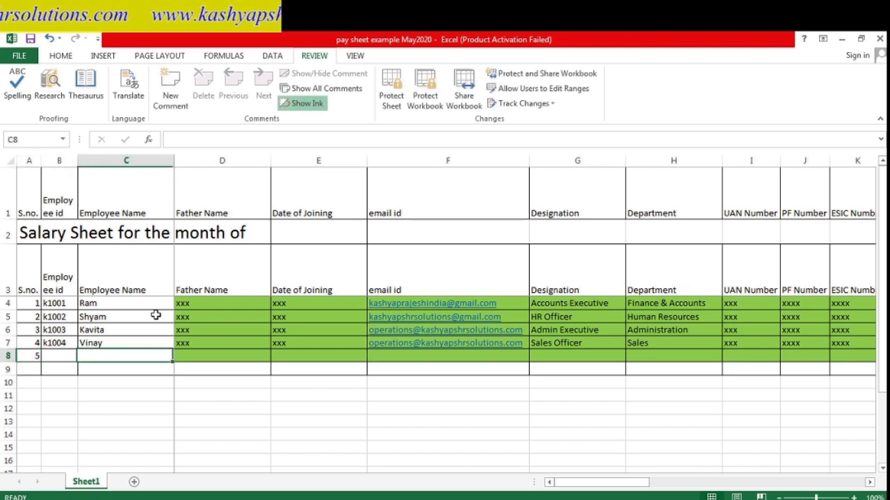
type("k1")
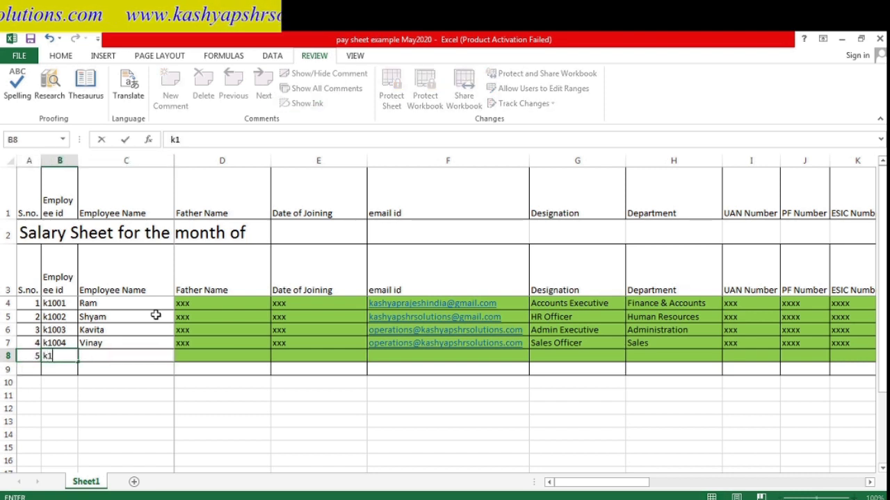
type("005")
key("Tab")
type("Ram")
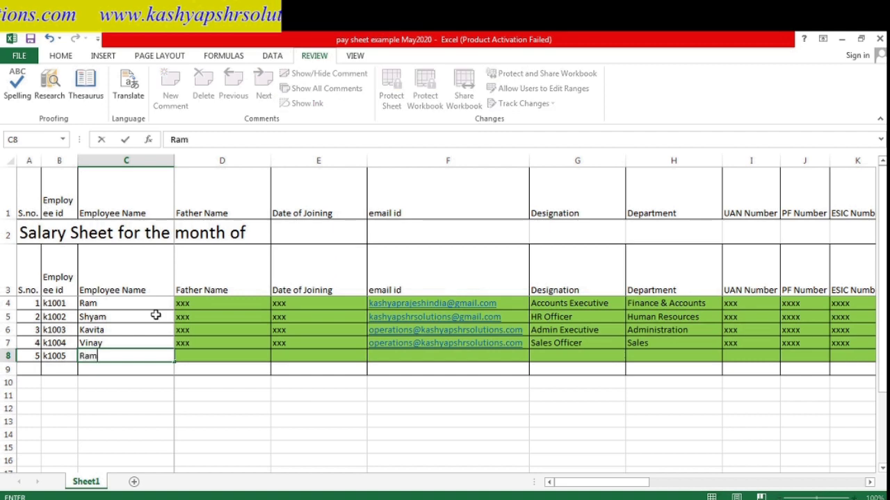
key("Tab")
key("Tab")
key("Tab")
key("Tab")
key("Tab")
key("Tab")
key("Tab")
key("Tab")
key("Tab")
key("Tab")
key("Tab")
key("Tab")
key("Tab")
key("Tab")
key("Tab")
key("Tab")
key("Tab")
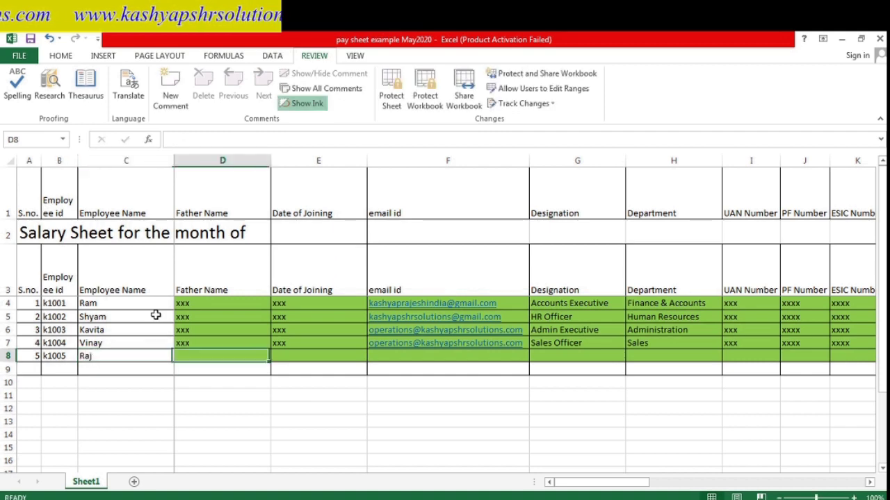
- Set the new employee's designation in G8 to 'admin assistant'
key("Tab")
key("Tab")
key("Left")
key("Left")
key("Left")
key("Left")
key("Left")
key("Left")
key("Left")
key("Left")
key("Left")
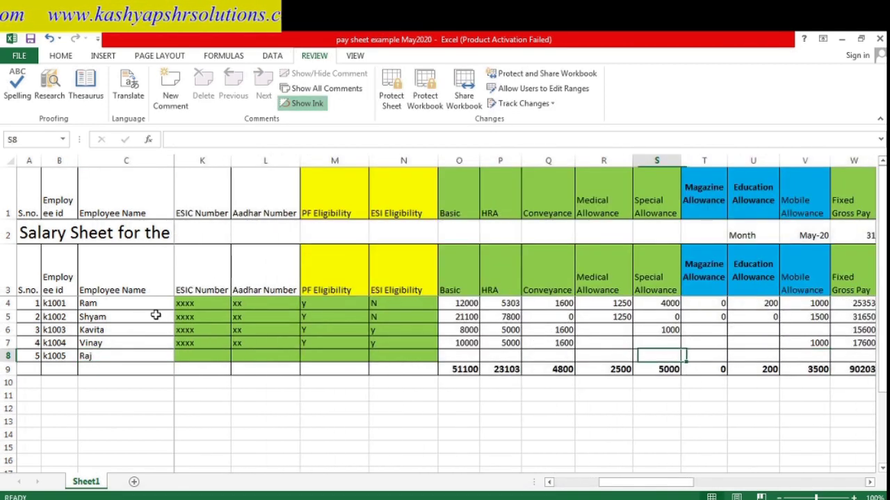
key("Right")
key("Right")
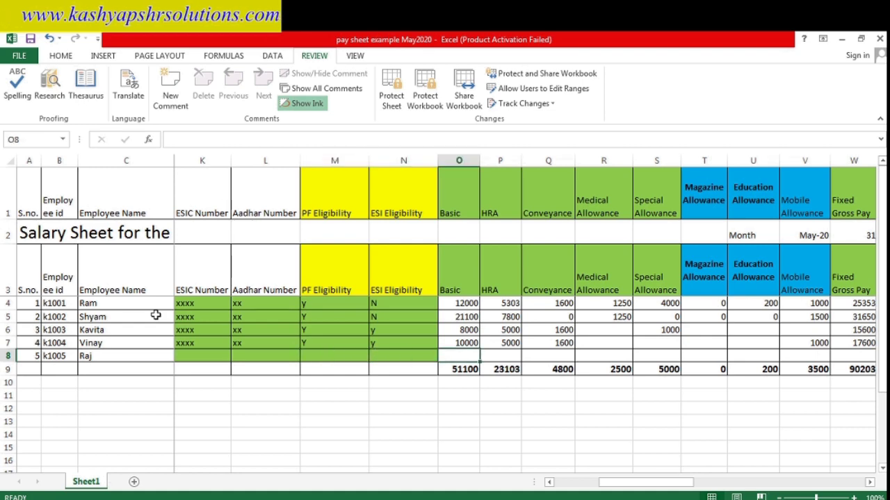
key("Left")
key("ctrl+Left")
key("ctrl+Left")
key("Right")
key("Right")
key("Right")
key("Right")
key("Right")
key("Right")
key("Right")
key("Right")
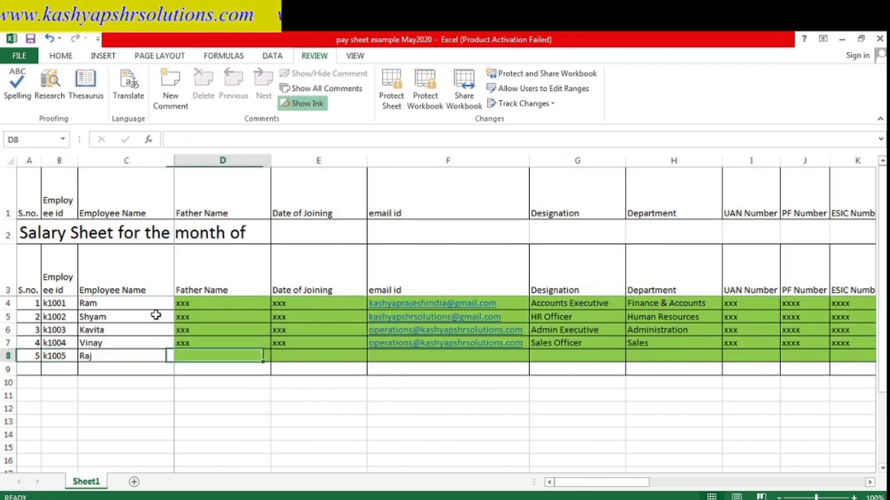
key("Left")
key("Left")
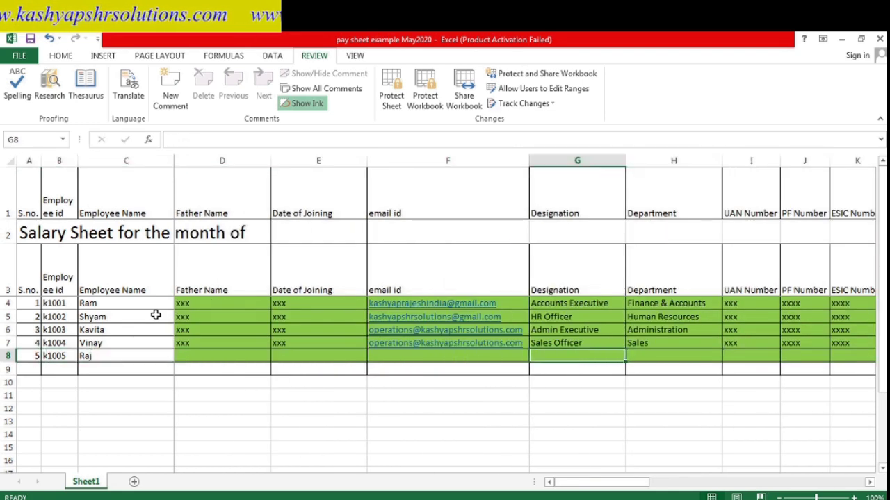
type("admin Executive")
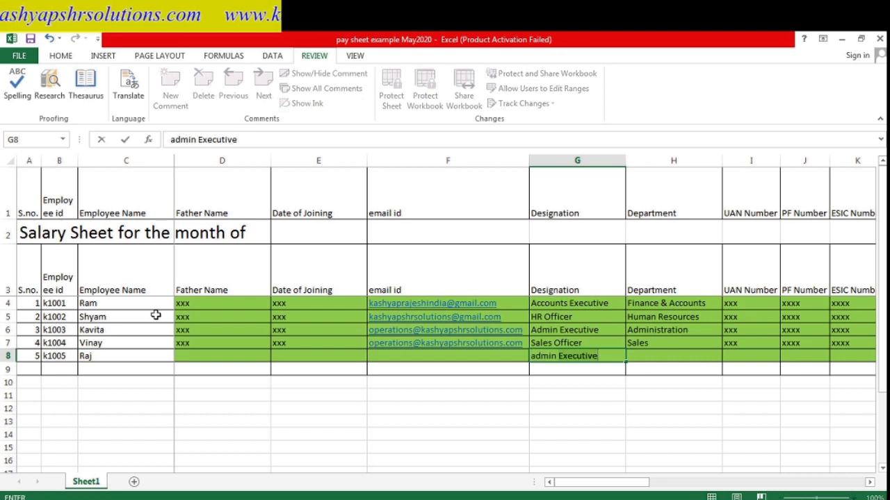
key("BackSpace")
key("BackSpace")
key("BackSpace")
key("BackSpace")
key("BackSpace")
key("BackSpace")
key("BackSpace")
key("BackSpace")
key("BackSpace")
type("assistan")
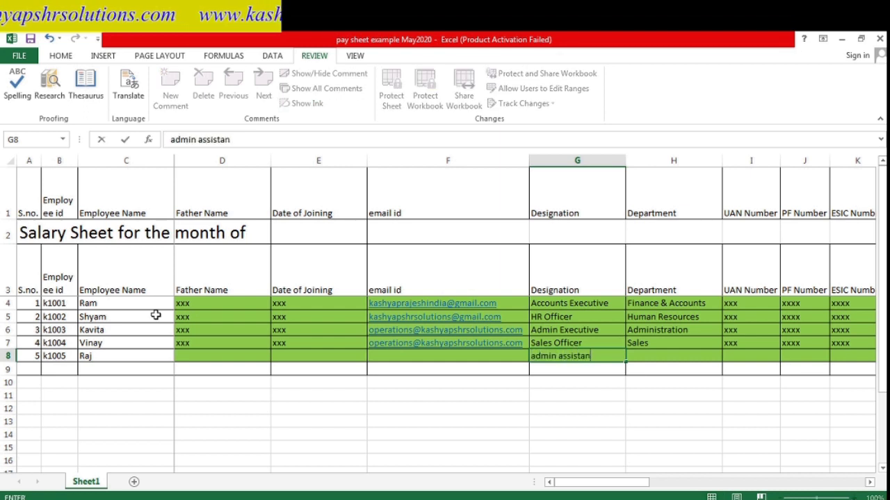
type("t")
key("Return")
- Copy row 7's details from the Department cell H7 through Net Pay
key("Up")
key("Left")
key("Right")
key("Right")
key("Right")
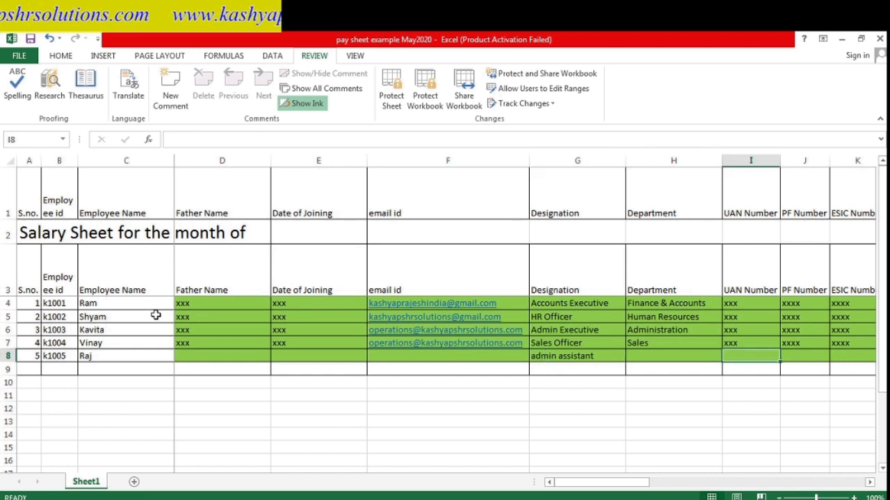
key("Left")
key("Up")
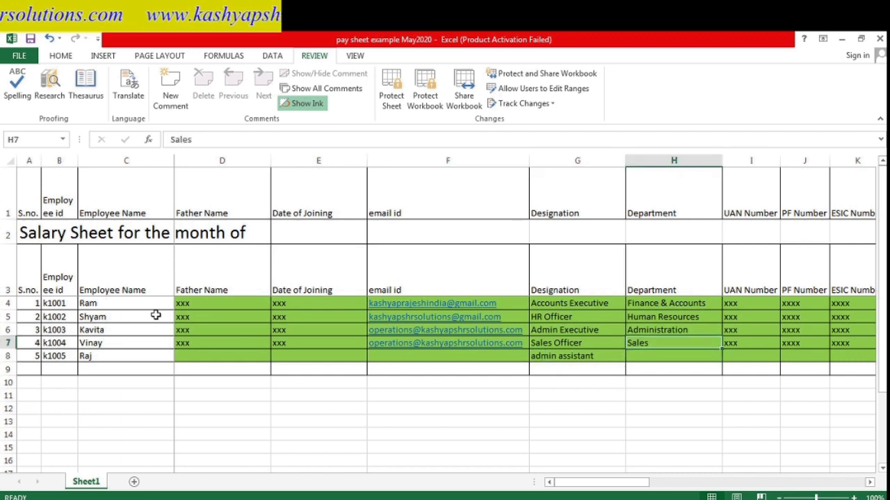
key("shift+Right")
key("shift+Right")
key("shift+Right")
key("shift+Right")
key("shift+Right")
key("shift+Right")
key("shift+Right")
key("shift+Right")
key("shift+Right")
key("shift+Right")
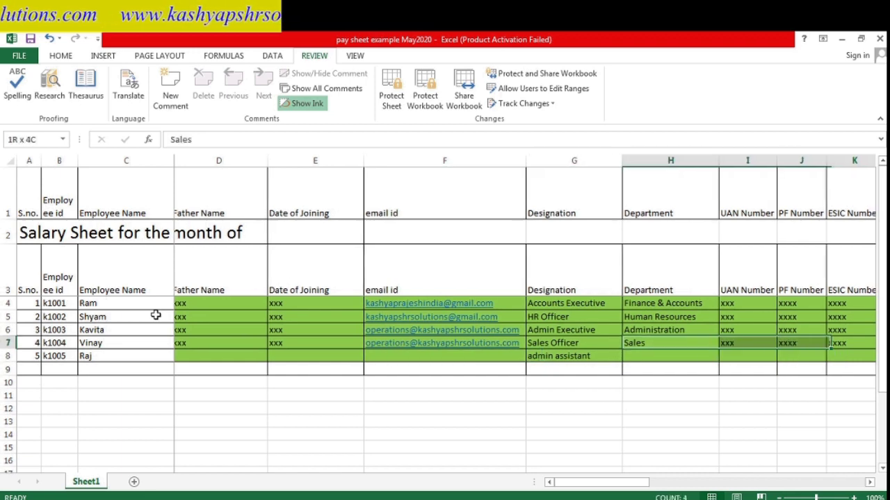
key("shift+Right")
key("shift+Right")
key("shift+Right")
key("shift+Right")
key("shift+Right")
key("shift+Right")
key("shift+Right")
key("shift+Right")
key("shift+Right")
key("shift+Right")
key("shift+Right")
key("shift+Right")
key("shift+Right")
key("shift+Right")
key("shift+Right")
key("shift+Right")
key("shift+Right")
key("shift+Right")
key("shift+Right")
key("shift+Right")
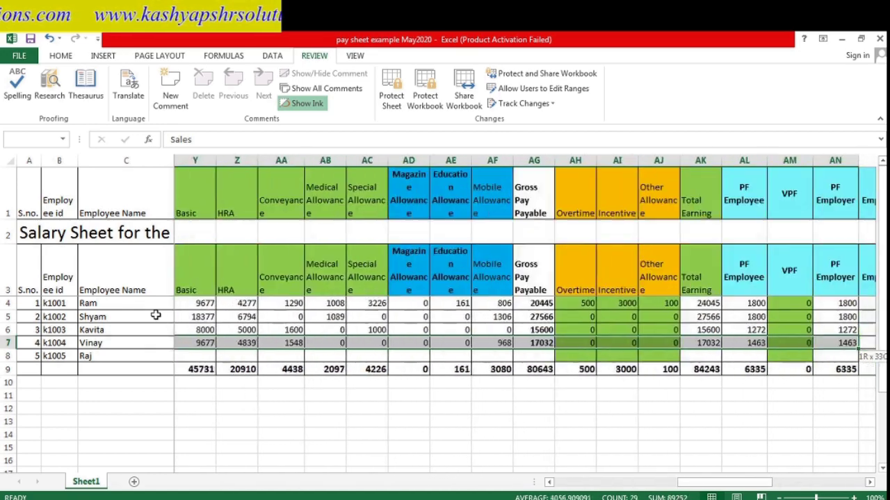
key("shift+Right")
key("shift+Right")
key("shift+Right")
key("shift+Right")
key("shift+Right")
key("shift+Right")
key("shift+Right")
key("shift+Right")
key("shift+Right")
key("shift+Right")
key("shift+Left")
key("shift+Left")
key("shift+Left")
key("shift+Left")
key("shift+Left")
key("shift+Left")
key("shift+Left")
key("shift+Left")
key("shift+Left")
key("shift+Left")
key("shift+Left")
key("shift+Left")
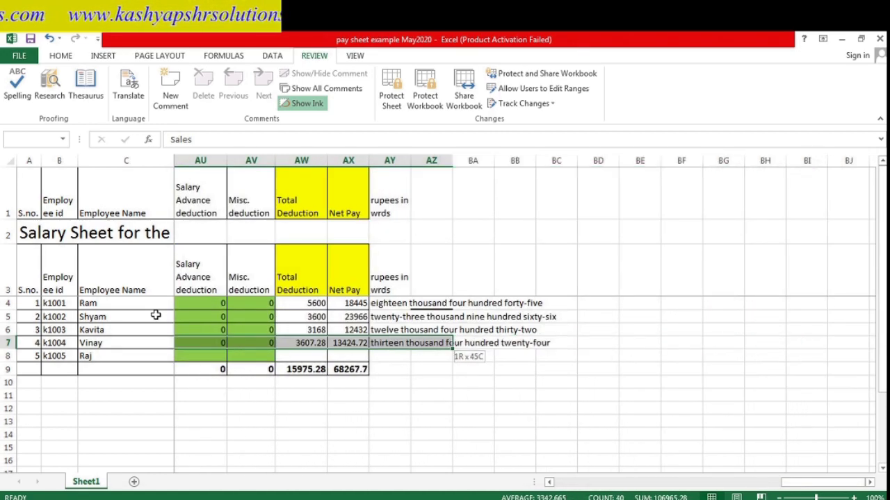
key("shift+Right")
key("ctrl+c")
key("Left")
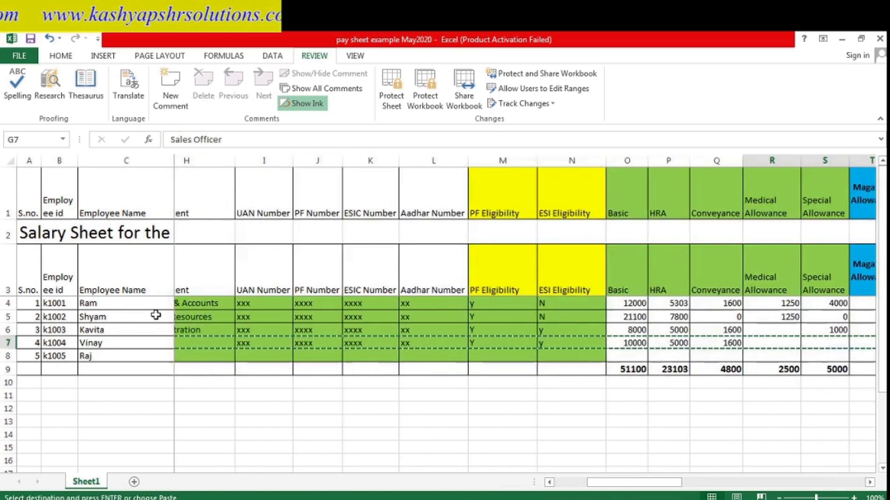
- Paste the copied details into row 8 and set its Basic pay to 9000
key("Right")
key("Right")
key("Left")
key("Down")
key("Return")
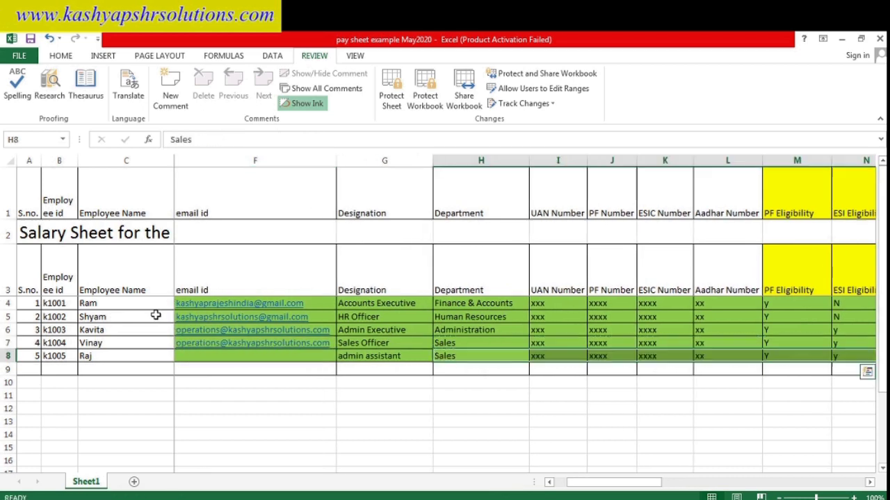
key("Right")
key("Right")
key("Right")
key("Right")
key("Right")
key("Right")
key("Right")
key("Right")
key("Right")
key("Right")
key("Right")
key("Right")
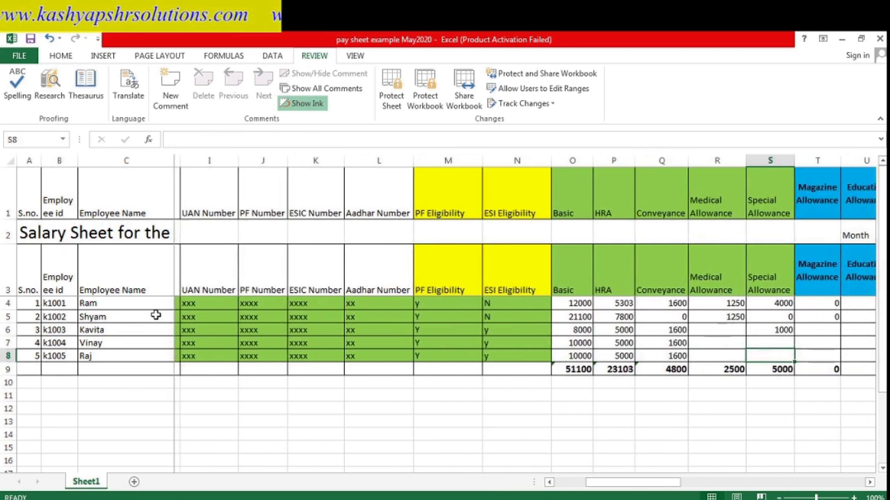
key("Left")
key("Left")
key("Left")
key("Left")
key("Left")
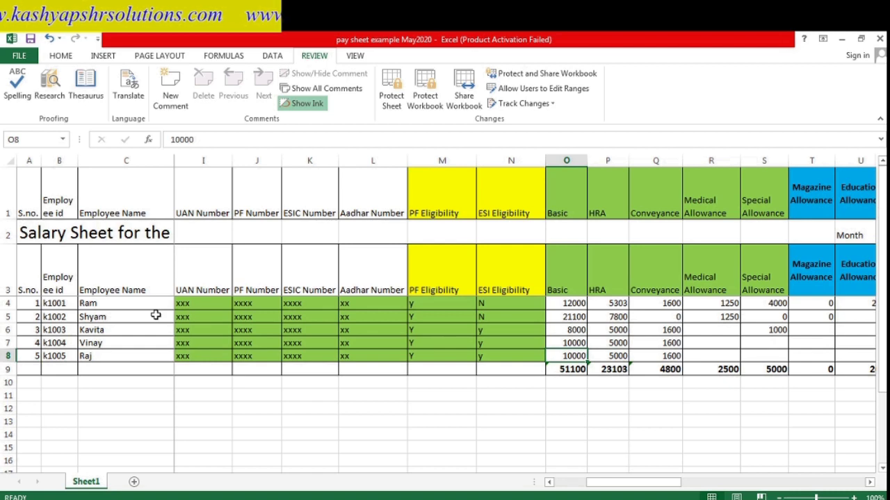
type("9")
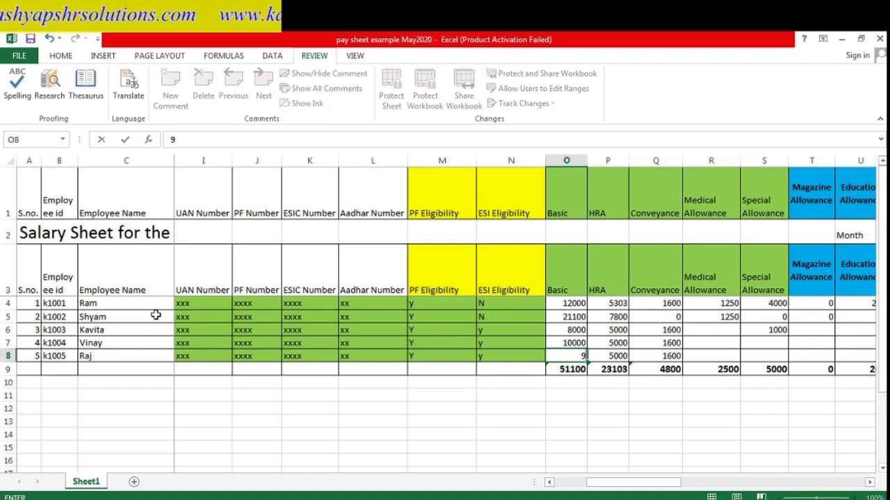
key("Return")
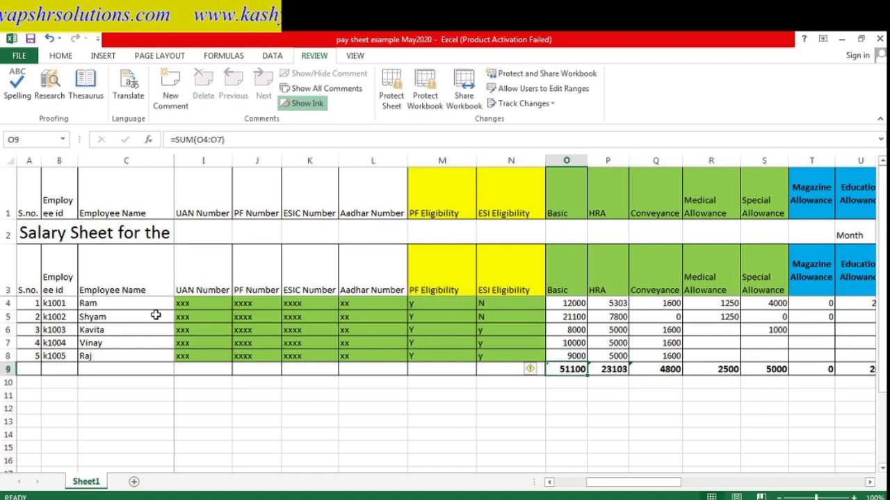
- Review row 8's recalculated earnings and set its payable days to 5
key("Up")
key("Right")
key("Right")
key("Right")
key("Right")
key("Right")
key("Right")
key("Right")
key("Right")
key("Right")
key("Right")
key("Right")
key("Right")
key("Right")
key("Right")
key("Right")
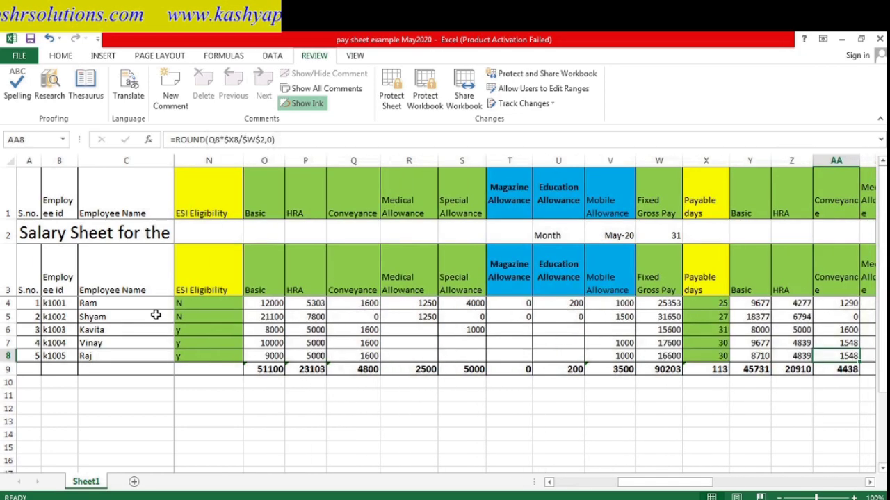
key("Right")
key("Right")
key("Right")
key("Right")
key("Right")
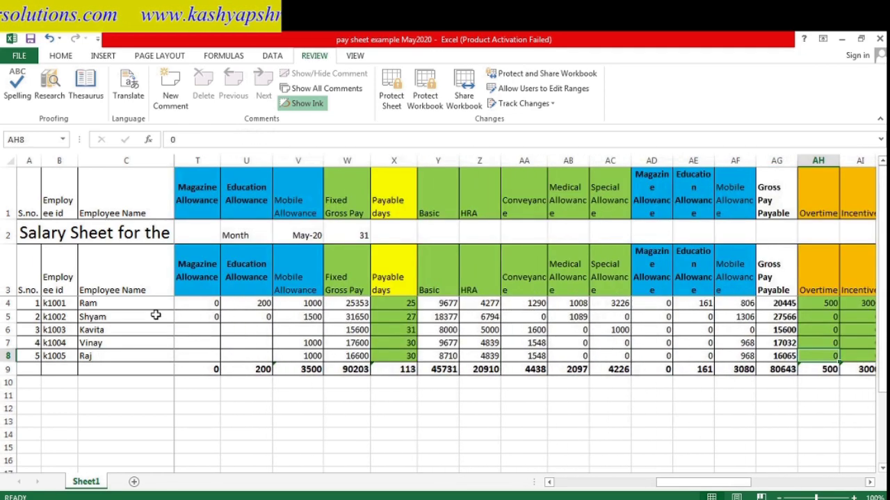
key("Right")
key("Right")
key("Right")
key("Right")
key("Right")
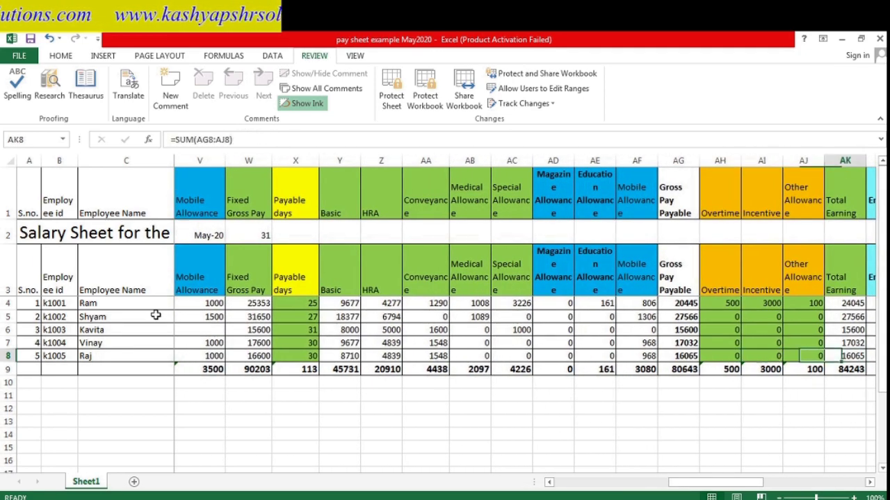
key("Left")
key("Left")
key("Left")
key("Left")
key("Left")
key("Left")
key("Left")
key("Left")
key("Left")
key("Left")
key("Left")
key("Left")
key("Left")
key("Left")
key("Left")
key("Left")
key("Left")
key("Left")
key("Left")
key("Left")
key("Left")
key("Left")
key("Left")
key("Left")
key("Left")
key("Left")
key("Left")
key("Left")
key("Left")
key("Left")
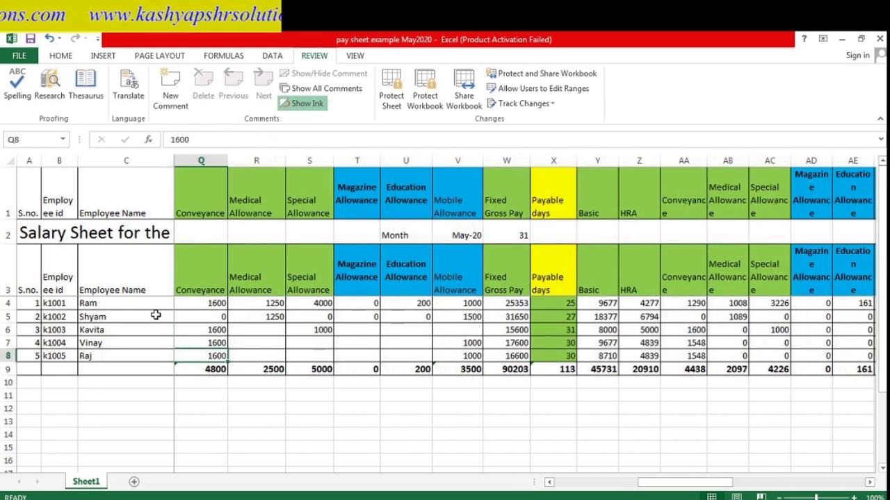
key("Left")
key("Left")
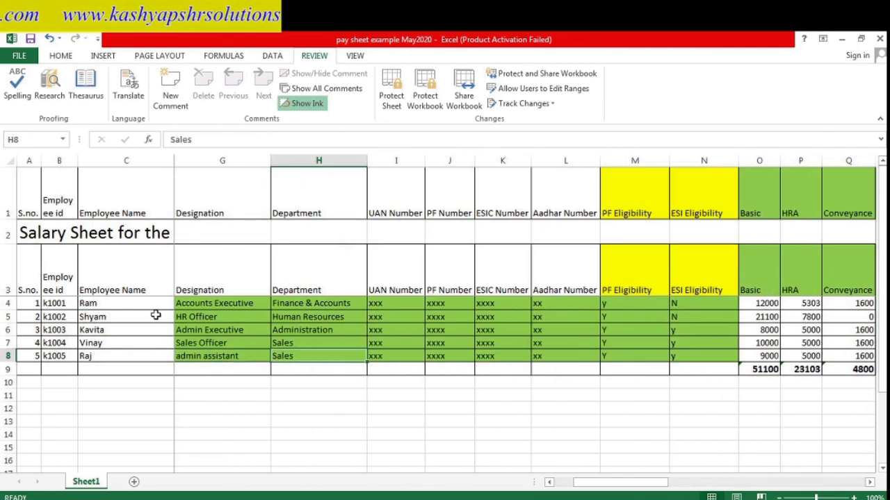
key("Right")
key("Right")
key("Right")
key("Right")
key("Right")
key("Right")
key("Right")
key("Right")
key("Right")
key("Right")
key("Right")
key("Right")
key("Right")
key("Right")
key("Right")
key("Right")
key("Right")
key("Right")
key("Right")
key("Right")
key("Right")
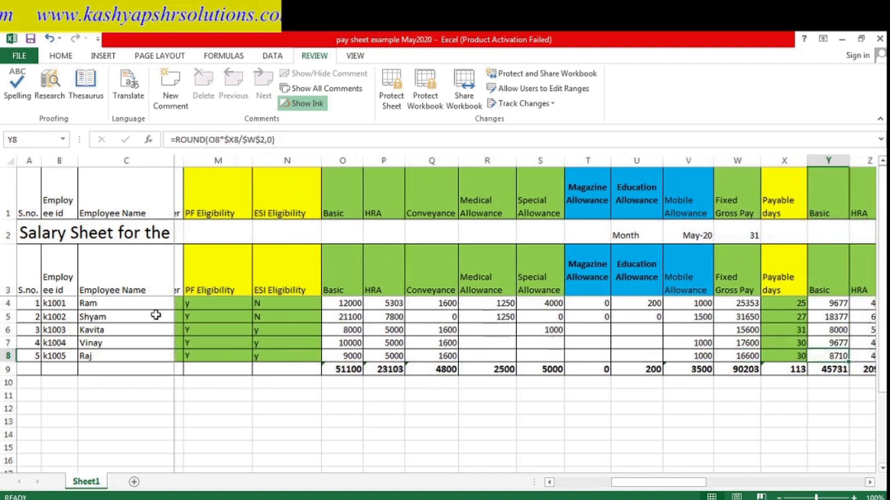
key("Left")
key("Left")
key("Left")
key("Left")
key("Left")
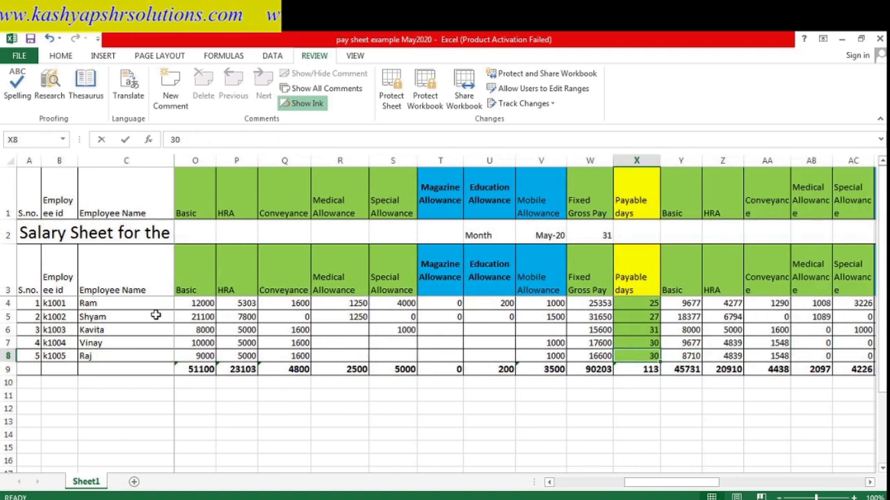
type("5")
key("Right")
key("Right")
key("Right")
key("Right")
key("Right")
key("Right")
key("Right")
key("Right")
key("Right")
key("Right")
key("Right")
key("Right")
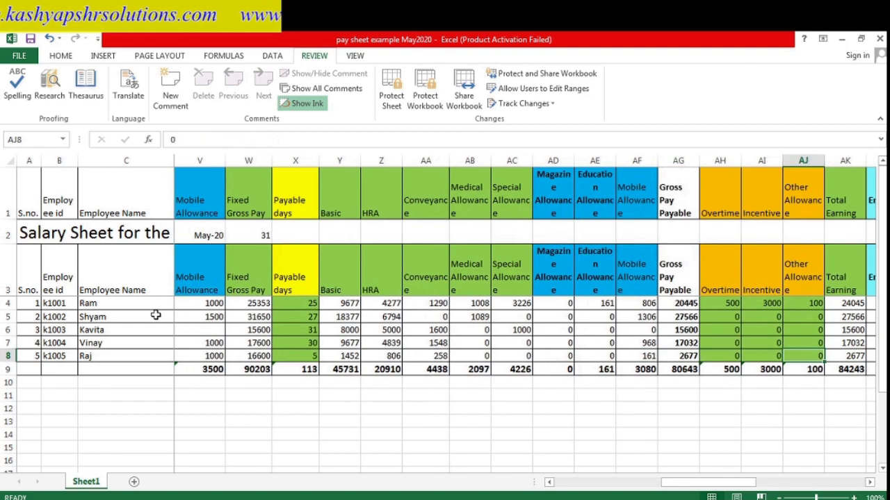
- Copy the rupees-in-words formula from AY7 into AY8, then switch to the video recorded folder
key("Right")
key("Right")
key("Right")
key("Right")
key("Right")
key("Right")
key("Right")
key("Right")
key("Right")
key("Right")
key("Right")
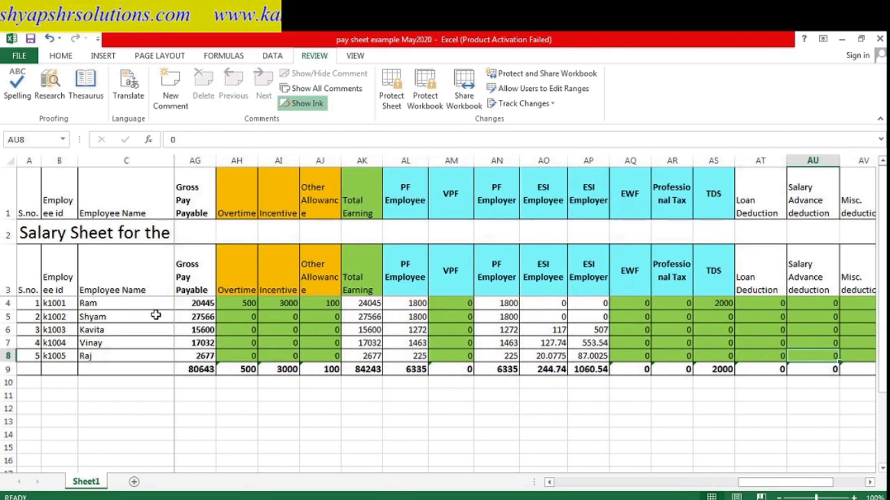
key("Right")
key("Right")
key("Right")
key("Right")
key("Right")
key("Right")
key("Right")
key("Right")
key("Right")
key("Right")
key("Right")
key("Right")
key("Right")
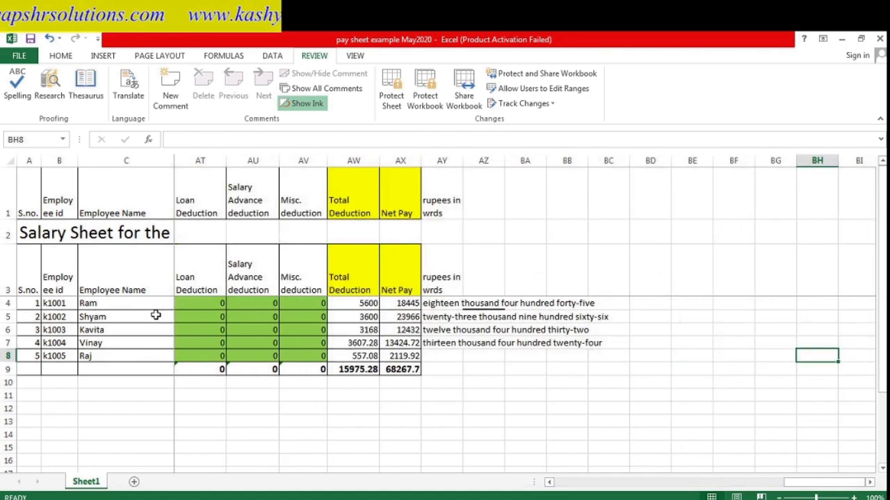
key("Left")
key("Left")
key("Left")
key("Left")
key("Left")
key("Left")
key("Left")
key("Left")
key("Left")
key("Up")
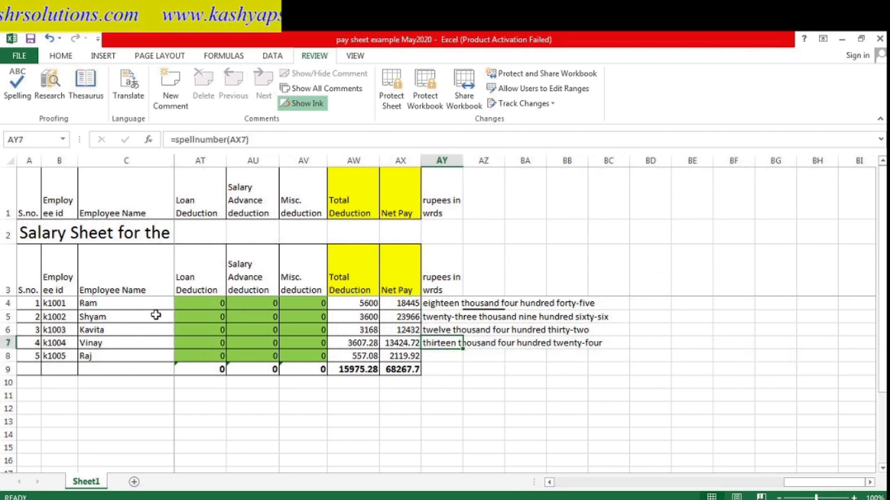
key("ctrl+c")
key("Down")
key("ctrl+v")
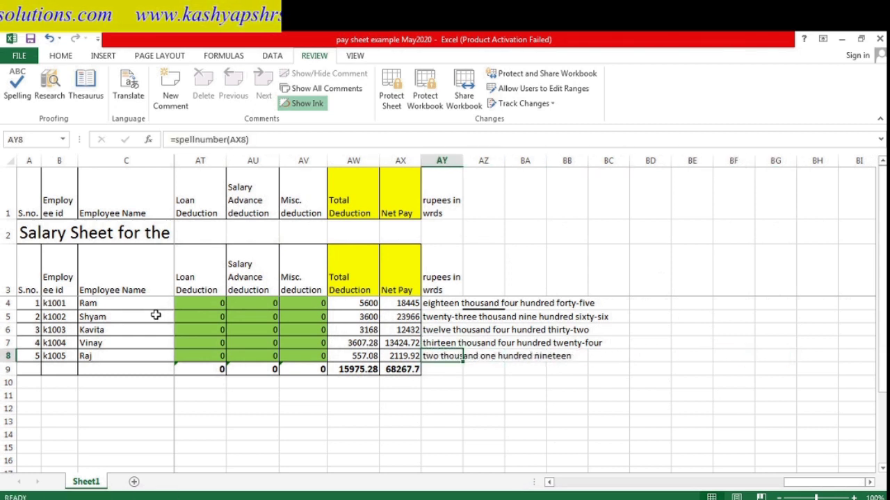
key("Return")
key("Left")
key("Left")
key("Left")
key("Left")
key("Left")
key("Left")
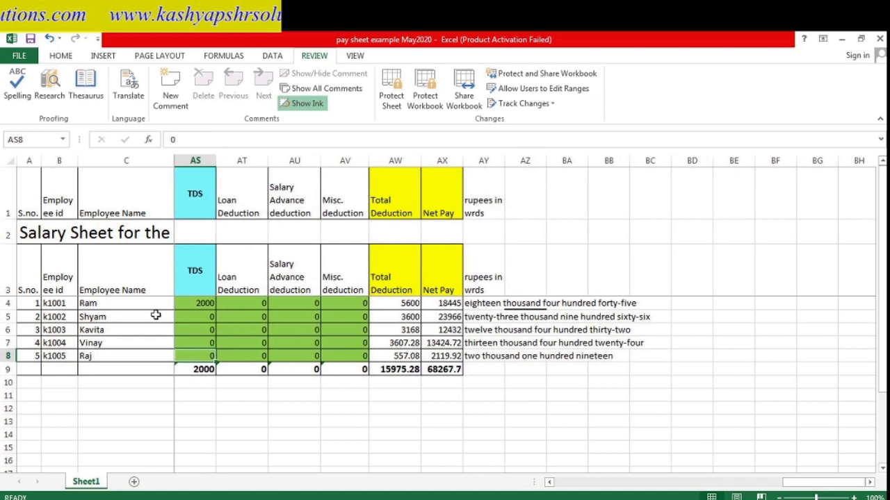
key("Left")
key("Left")
key("Left")
key("Left")
key("Left")
key("Left")
key("Left")
key("Left")
key("Left")
key("Left")
key("Left")
key("Left")
key("Left")
key("Left")
key("Left")
key("Left")
key("Left")
key("Left")
key("Left")
key("Left")
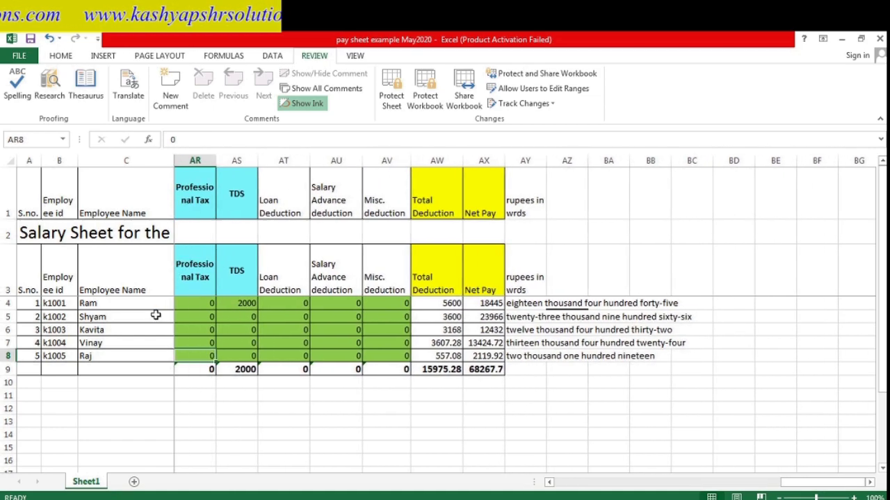
key("Left")
key("Left")
key("Left")
key("Left")
key("Left")
key("Left")
key("Left")
key("Left")
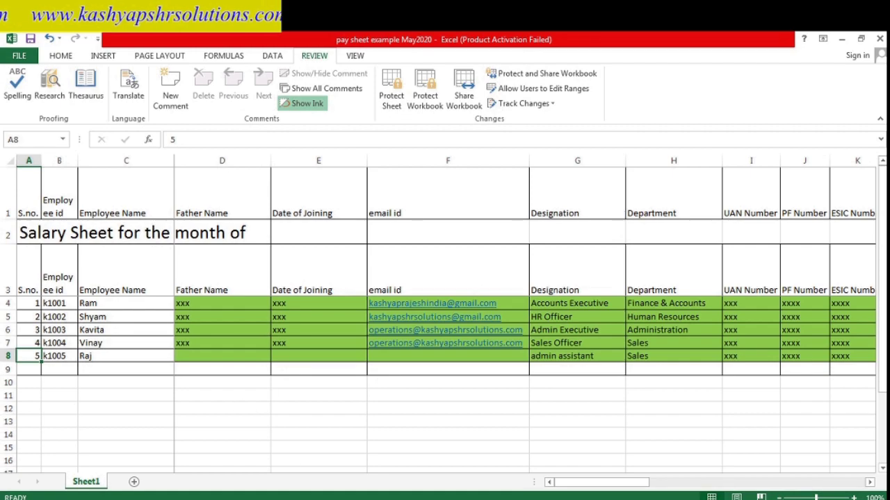
left_click(341, 389)
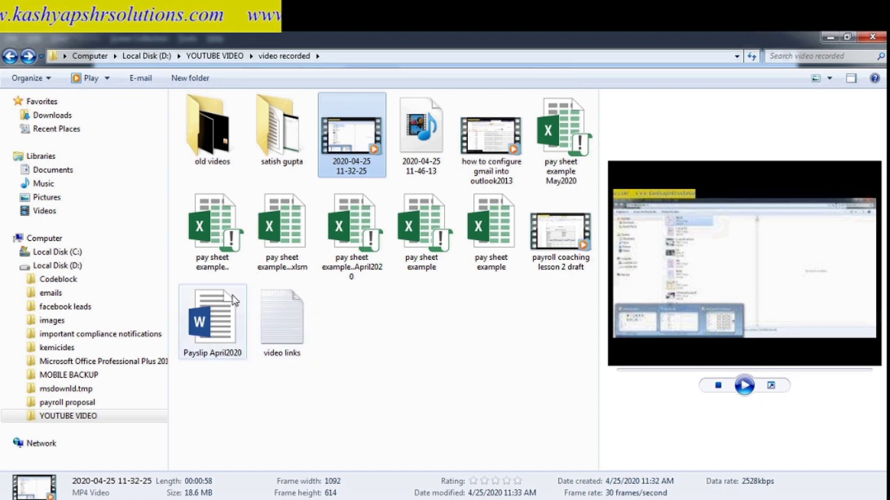
- Duplicate the Payslip April2020 document in the same folder
left_click(222, 311)
right_click(222, 311)
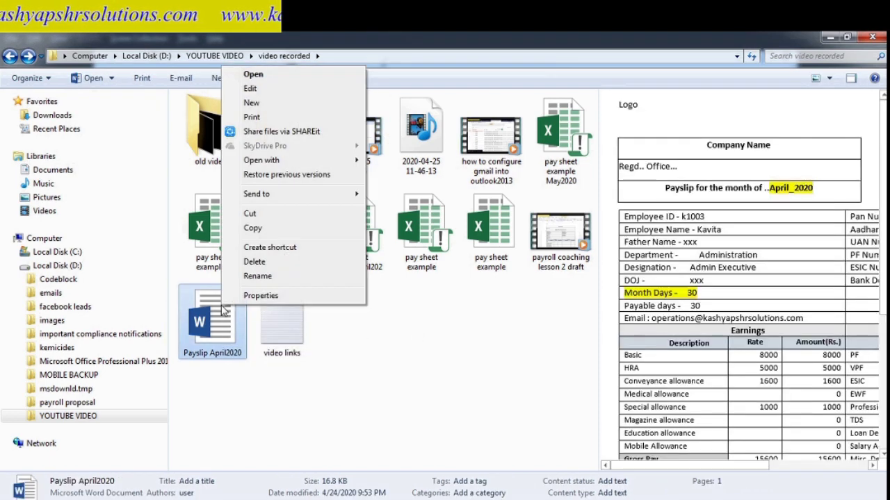
left_click(310, 229)
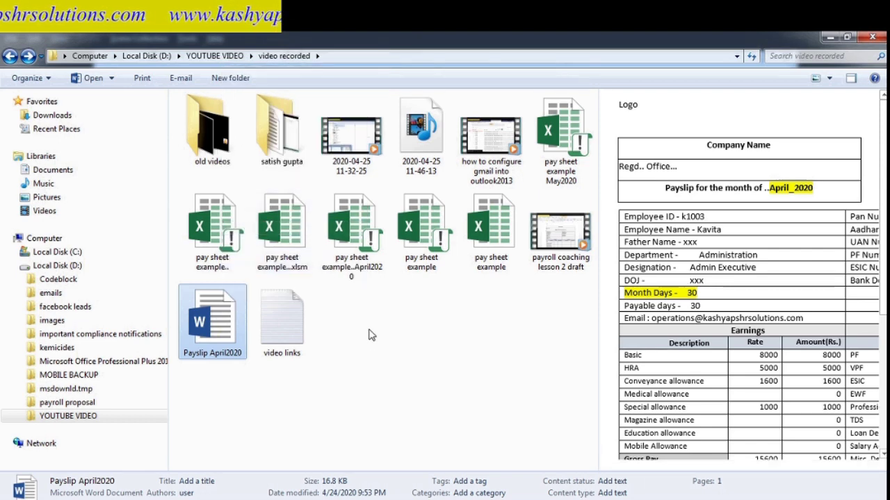
key("ctrl+v")
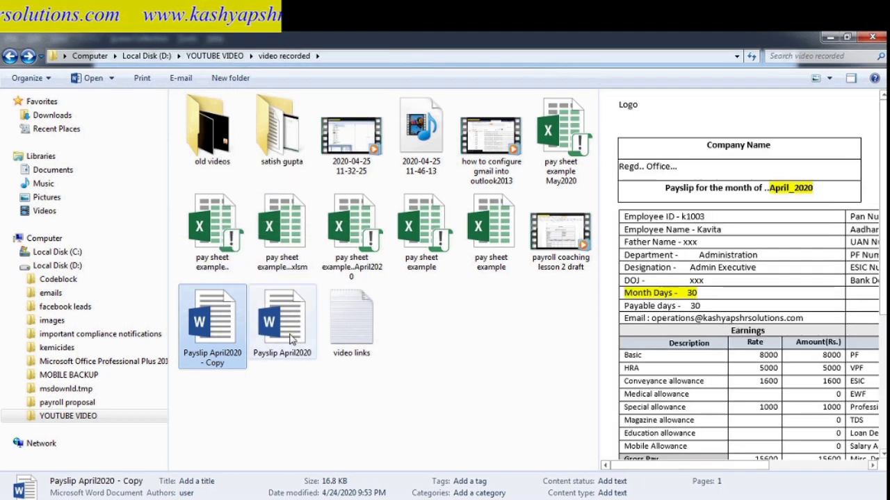
- Rename the duplicate from April to 'Payslip May2020 -'
right_click(226, 334)
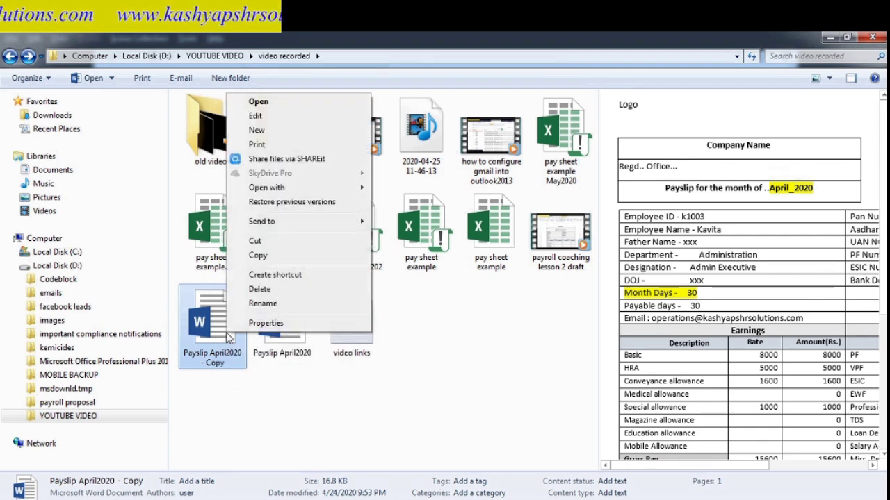
left_click(264, 305)
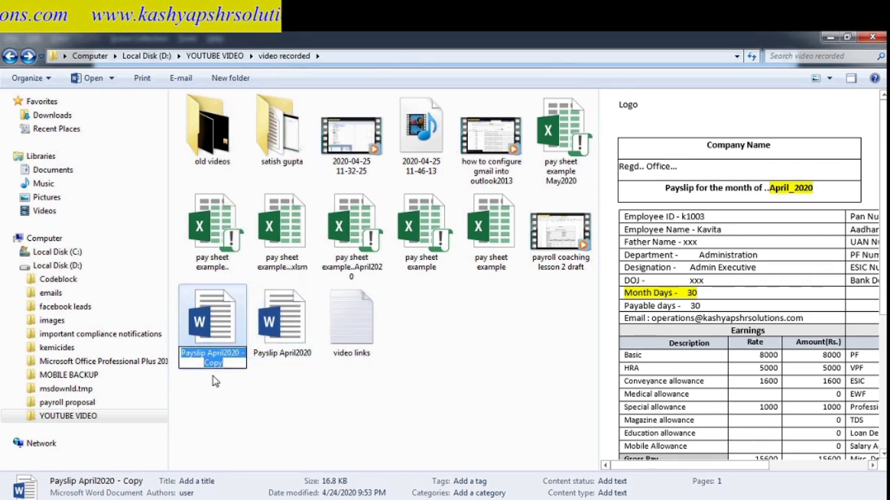
left_click(228, 364)
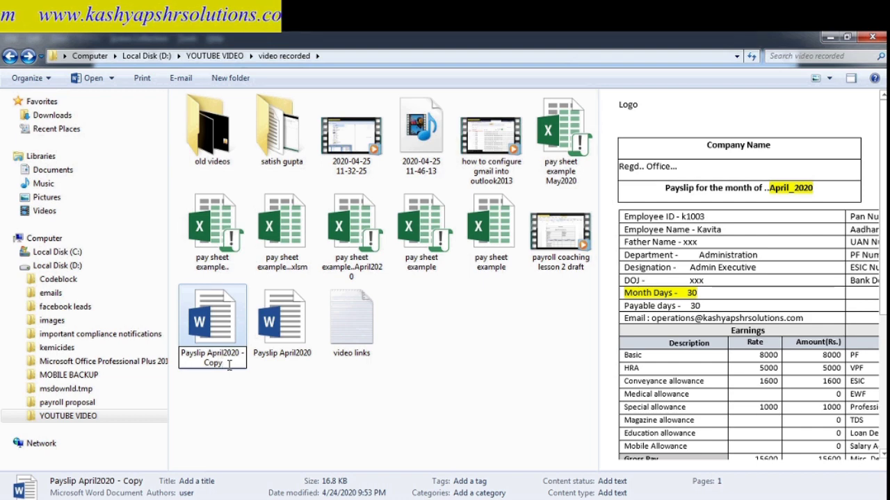
key("BackSpace")
key("BackSpace")
key("BackSpace")
key("BackSpace")
key("BackSpace")
type("May")
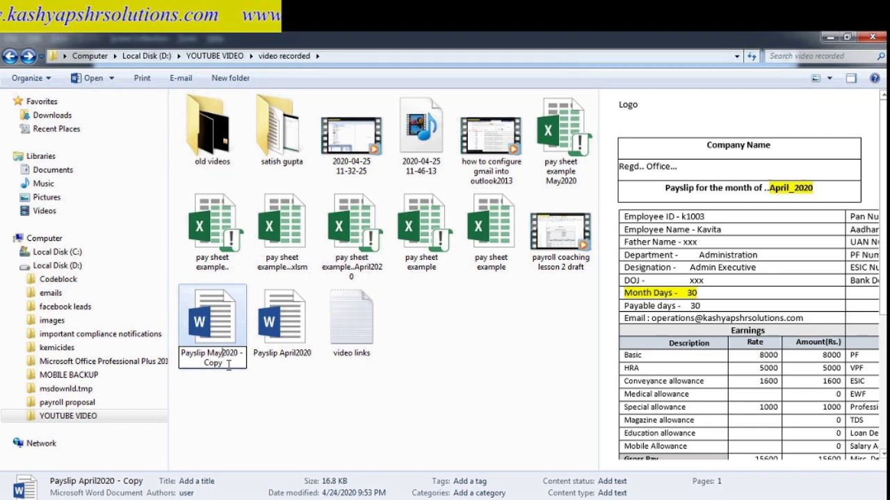
key("Return")
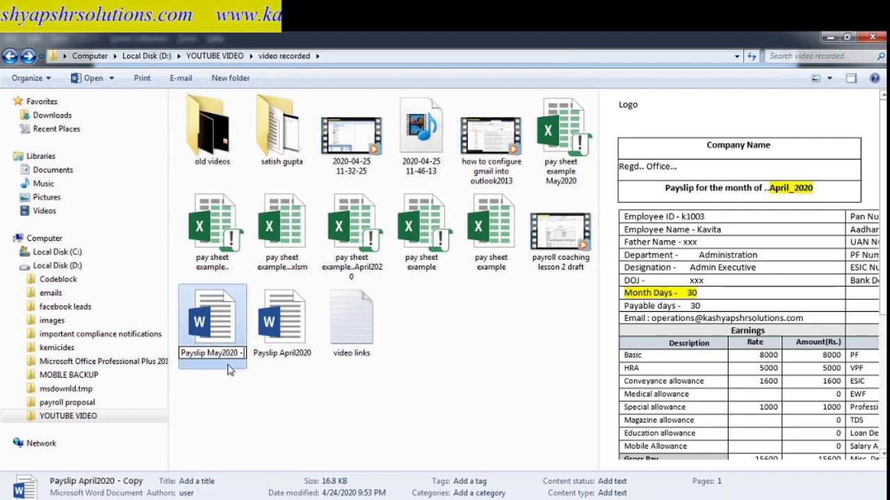
left_click(232, 387)
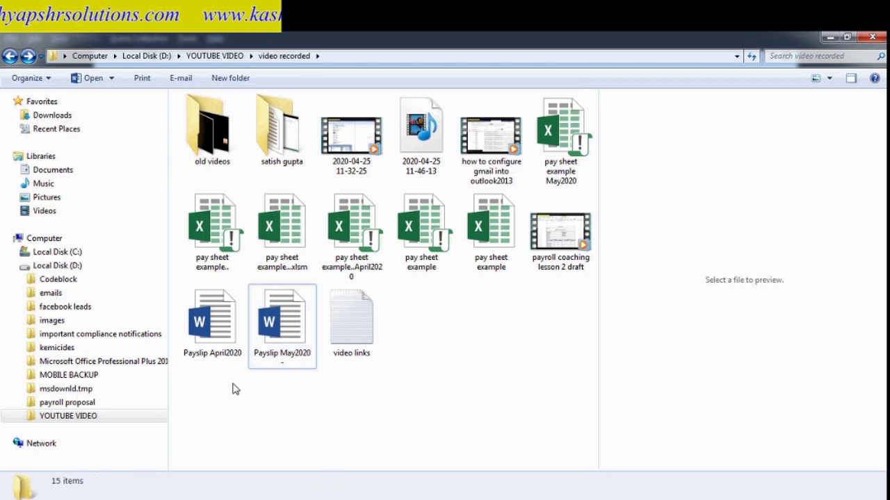
left_click(292, 334)
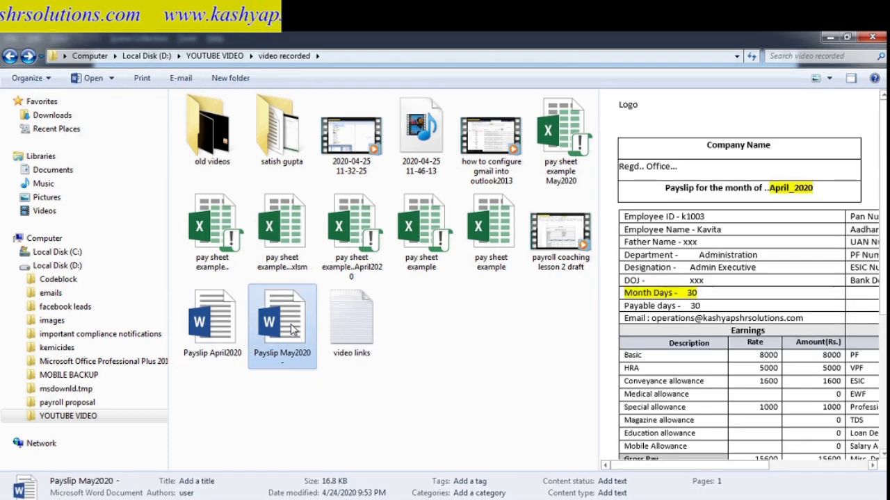
- Open Payslip May2020 in Word, accept the data link settings, and remove the missing data source
right_click(292, 329)
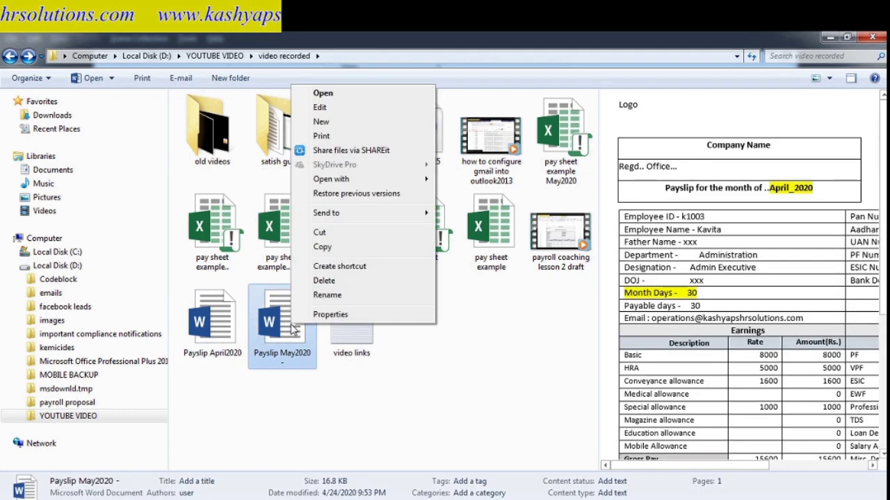
left_click(324, 93)
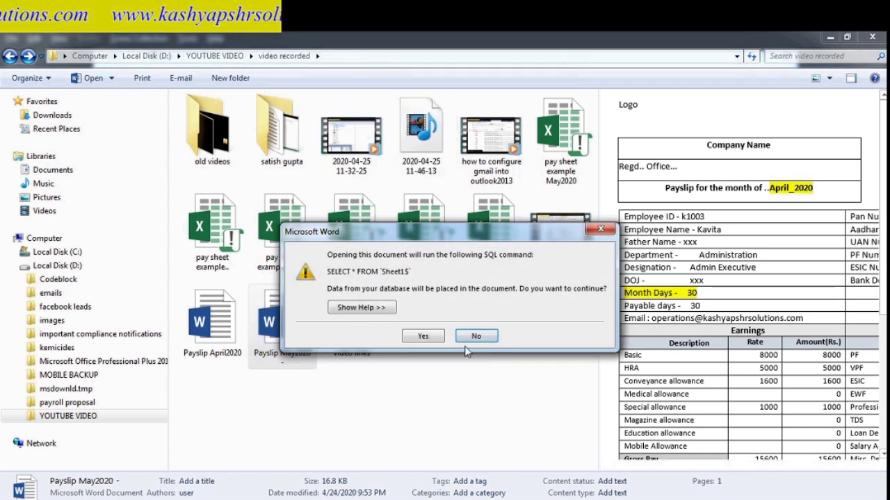
left_click(426, 337)
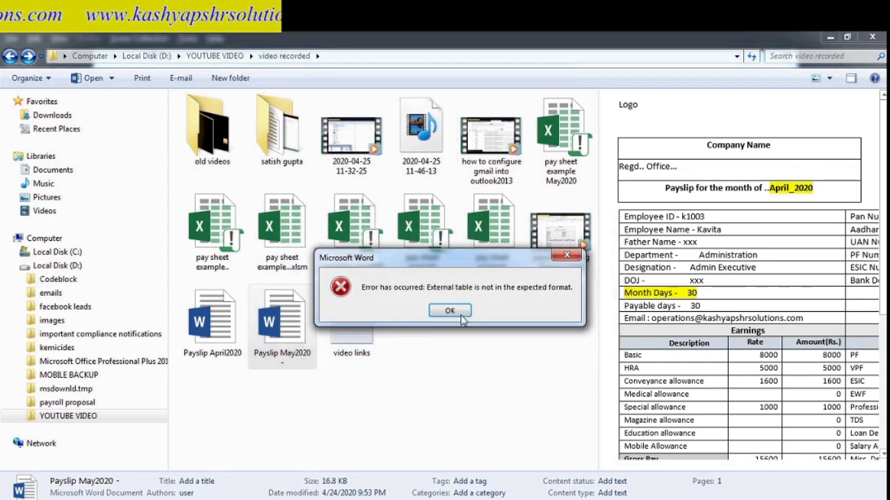
left_click(450, 312)
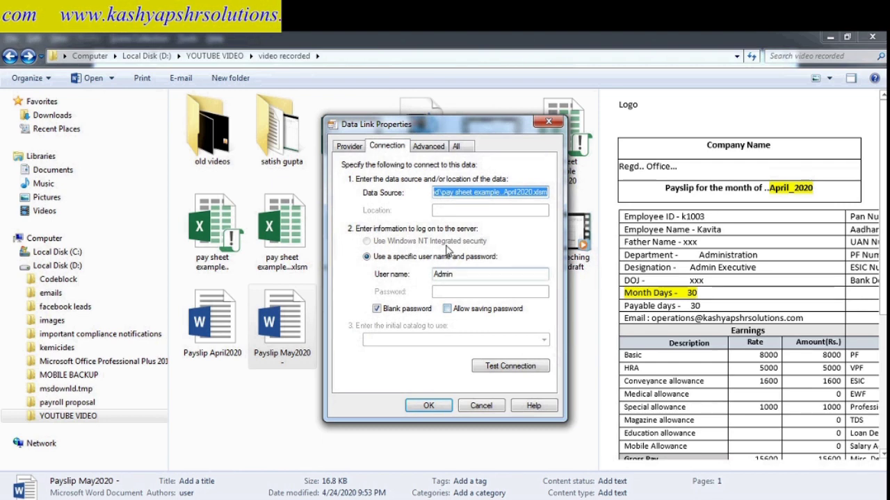
left_click(421, 148)
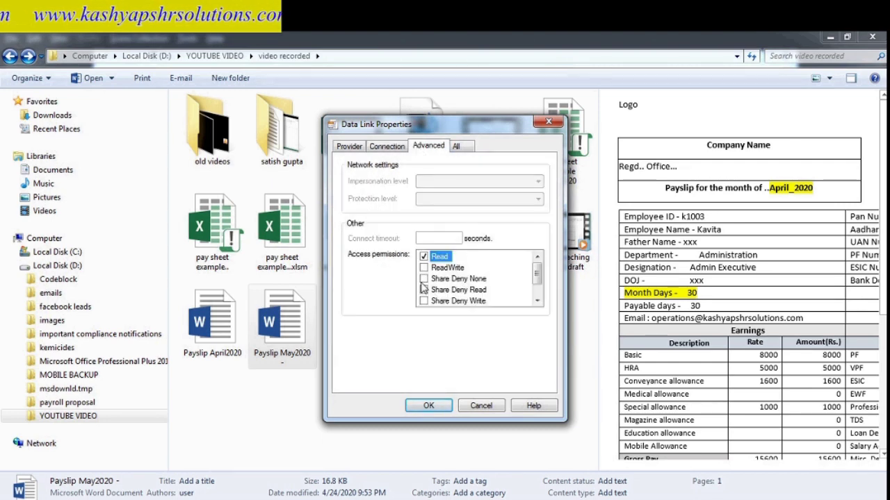
left_click(428, 405)
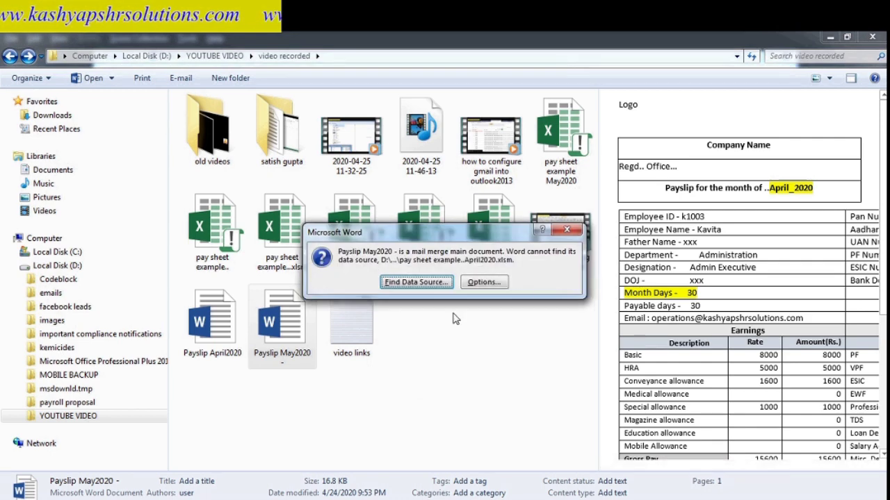
left_click(486, 284)
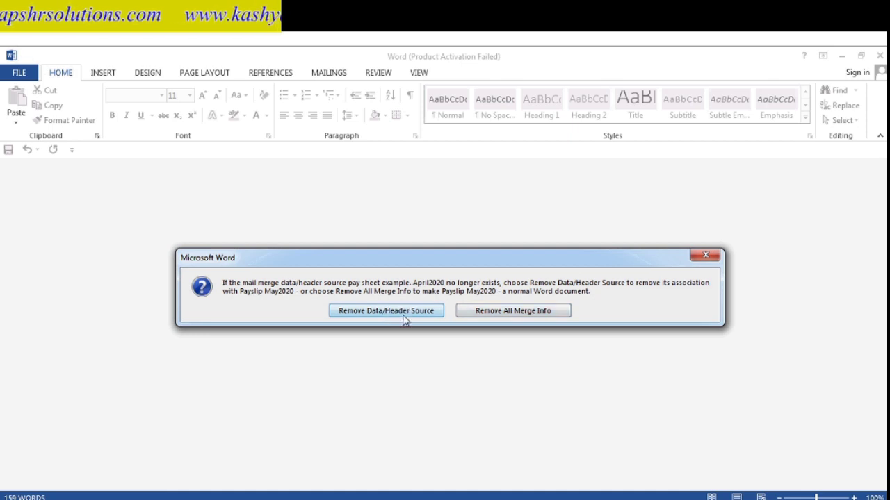
left_click(401, 312)
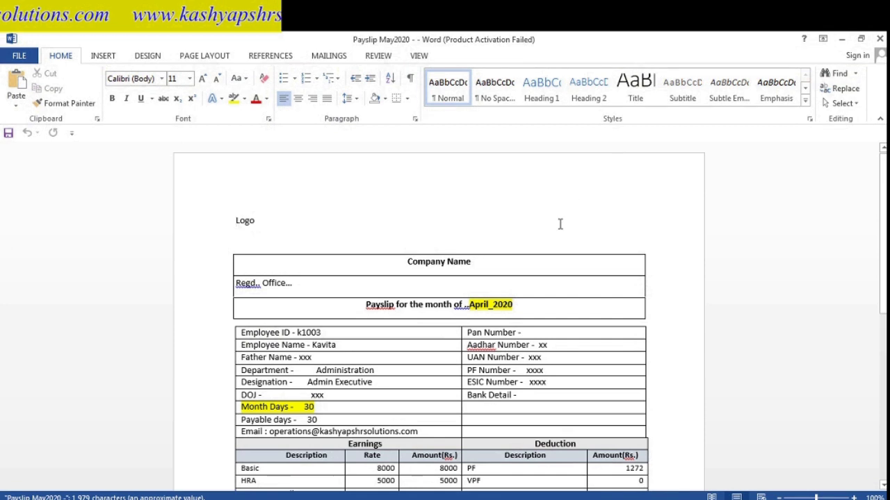
- Change the title from April_2020 to May_2020 and Month Days from 30 to 31
left_click(561, 223)
left_click(535, 302)
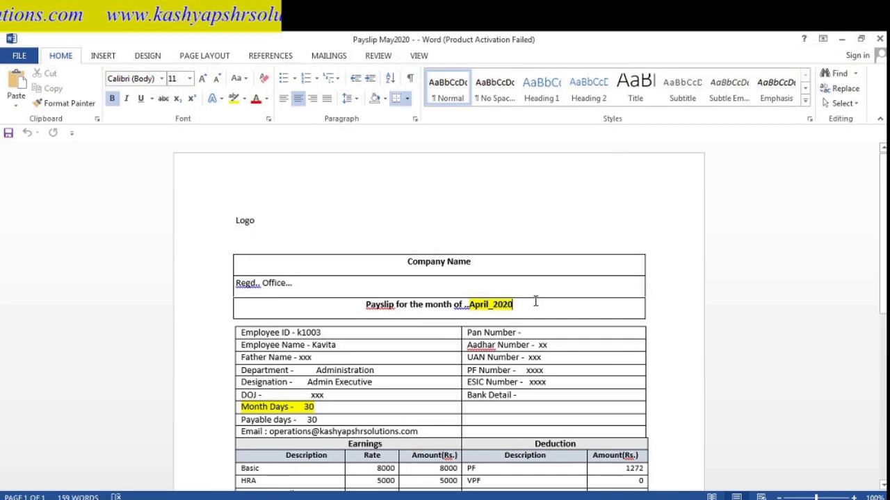
key("Down")
key("Down")
key("Down")
key("Down")
key("Down")
key("Down")
key("Down")
key("Down")
key("Down")
key("Down")
key("Down")
key("Down")
key("Down")
key("Down")
key("Down")
key("Down")
key("Down")
key("Down")
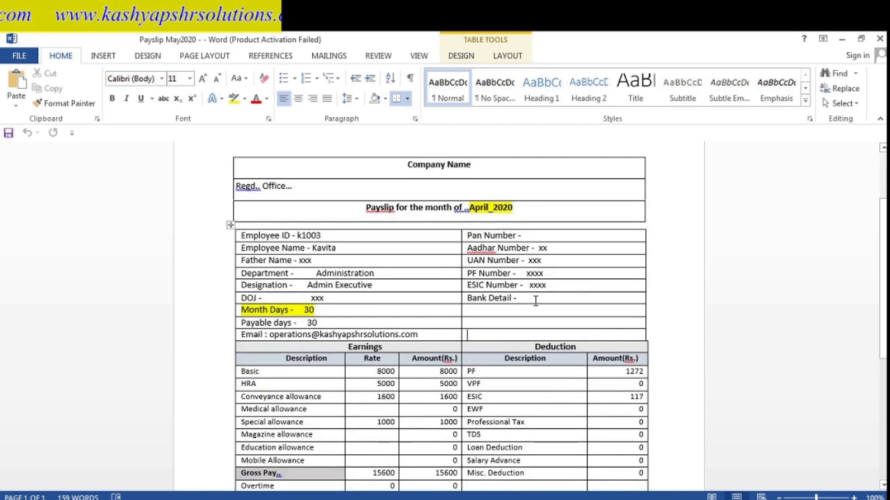
key("Up")
key("Up")
key("Up")
key("Up")
key("Up")
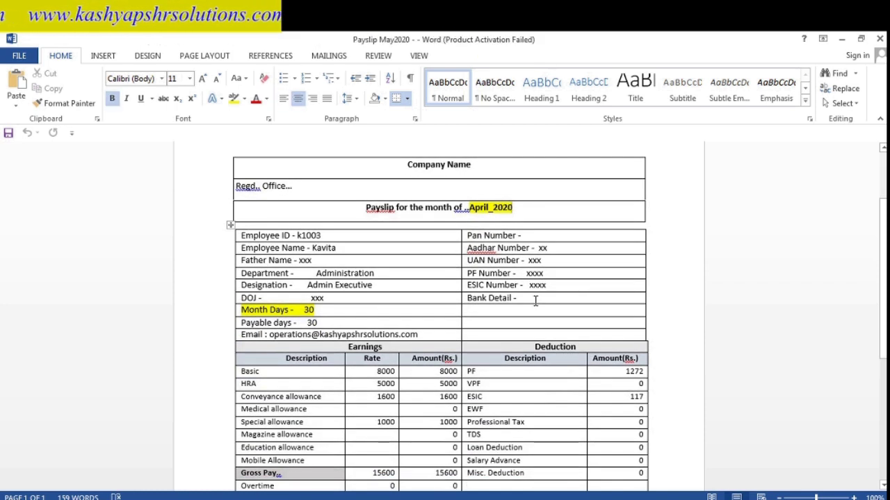
key("Left")
key("Left")
key("Left")
key("Left")
key("Left")
key("Left")
key("Left")
key("Left")
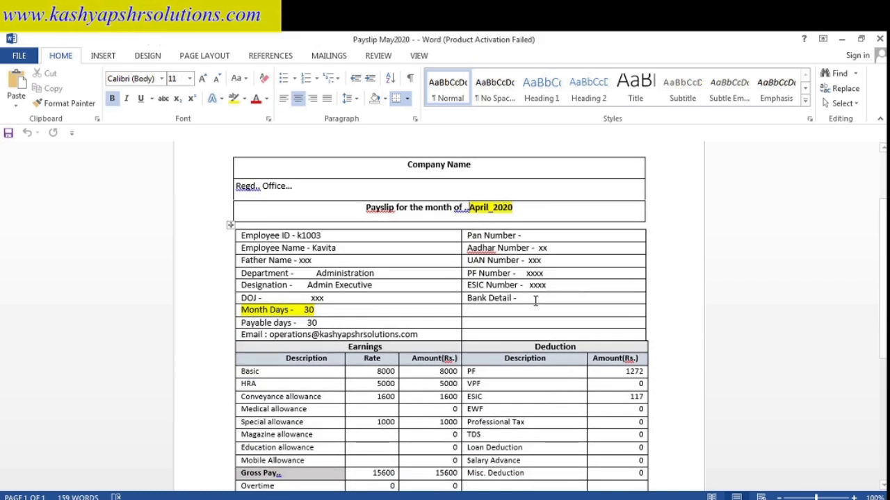
key("Delete")
key("Delete")
key("Delete")
key("Delete")
key("Delete")
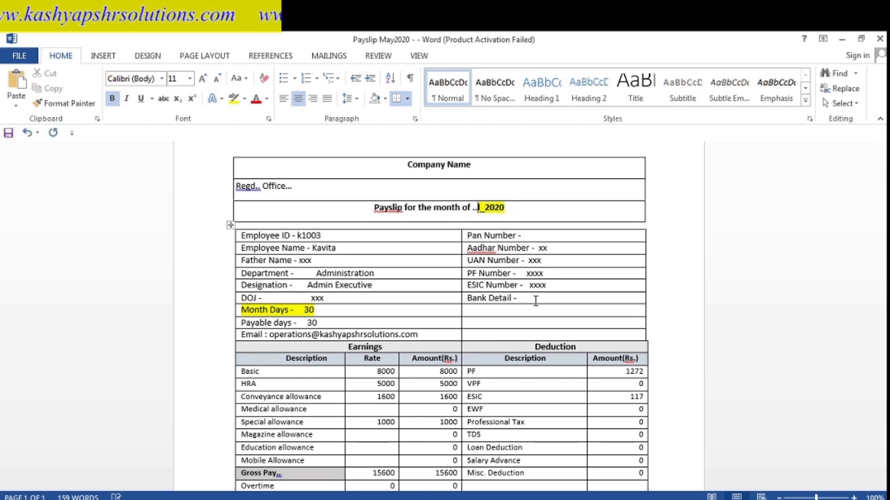
type("May")
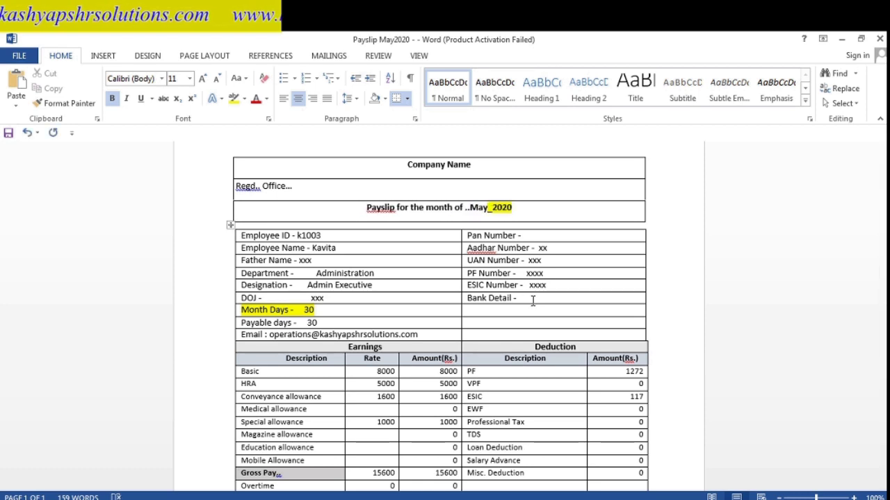
left_click(336, 314)
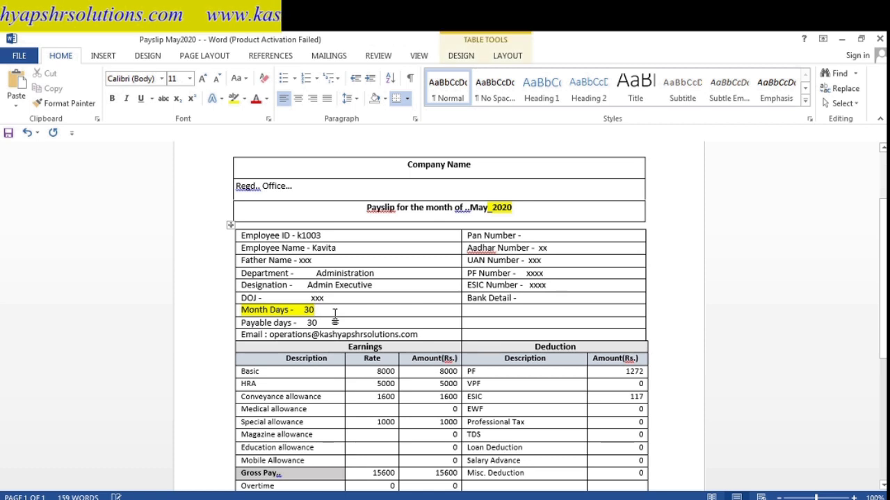
key("BackSpace")
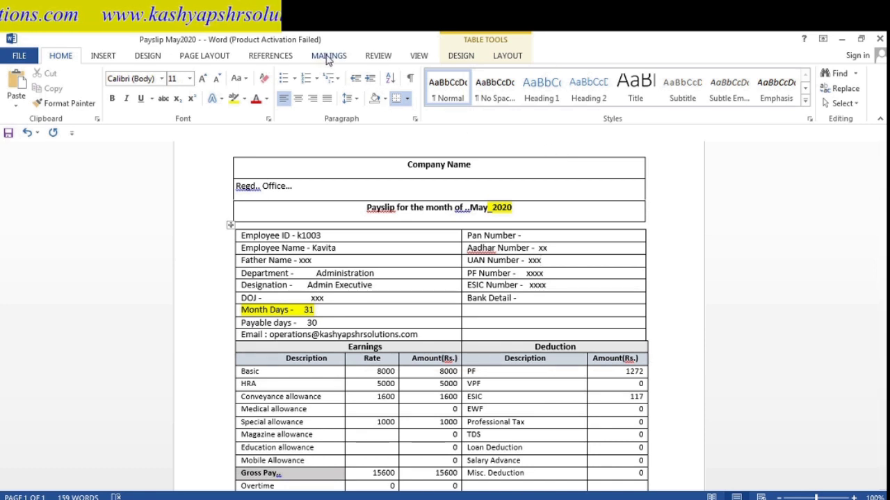
- Use D:\YOUTUBE VIDEO\video recorded\pay sheet example May2020 as the recipient list and preview results
left_click(329, 57)
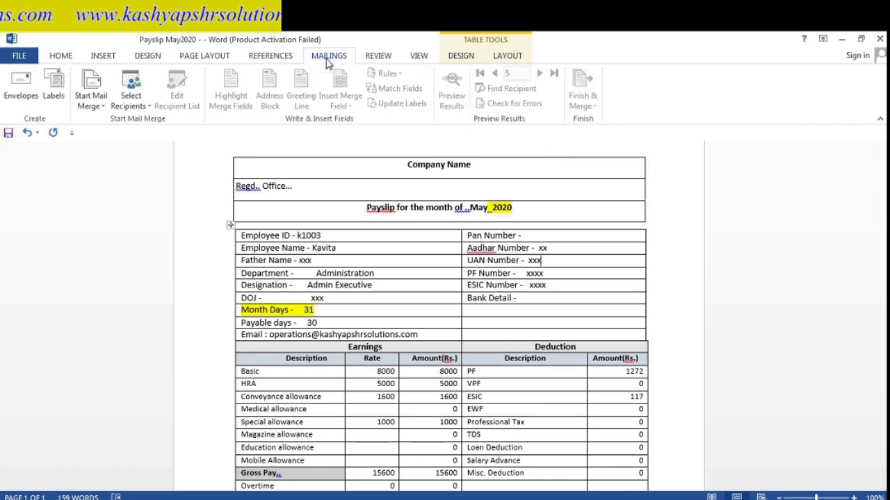
left_click(146, 107)
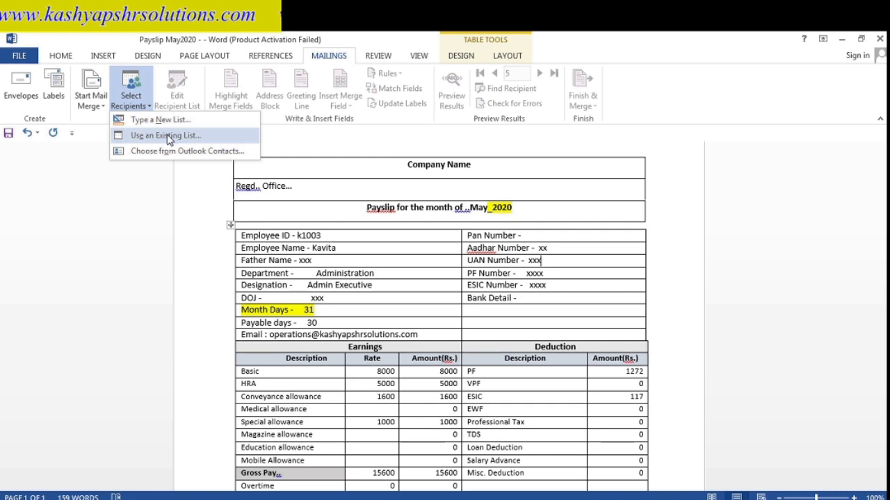
left_click(168, 137)
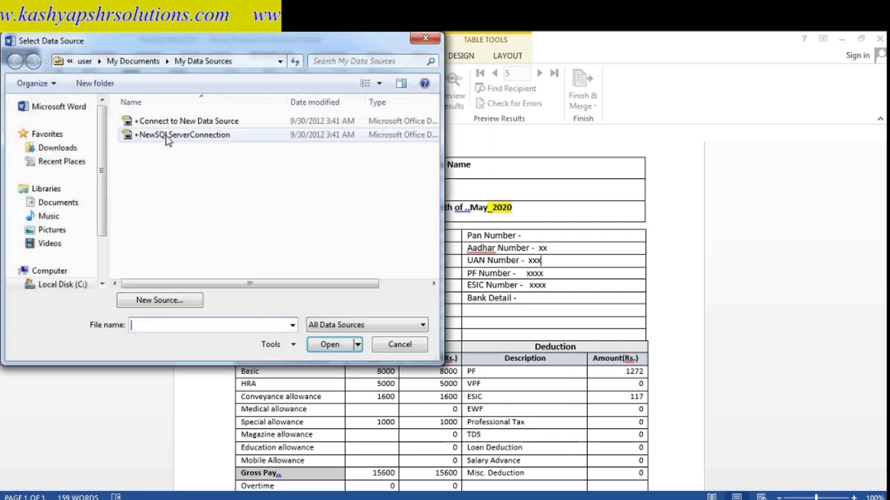
scroll(102, 278, "down", 2)
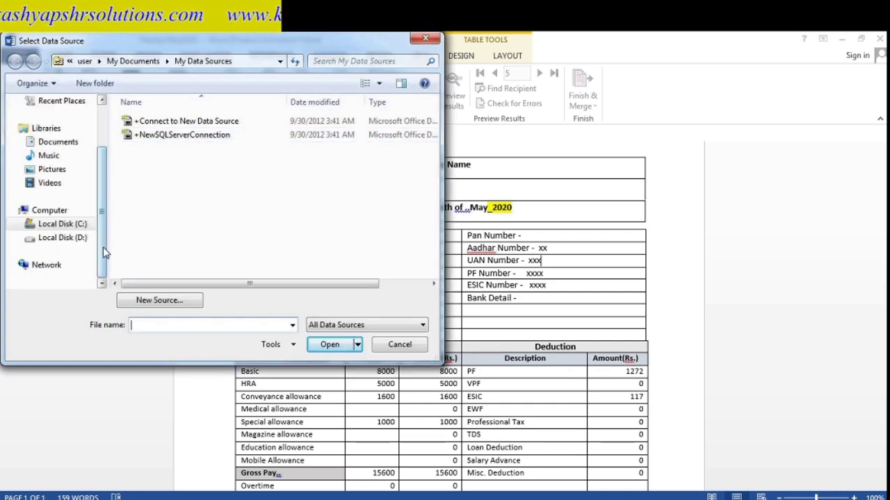
left_click(78, 239)
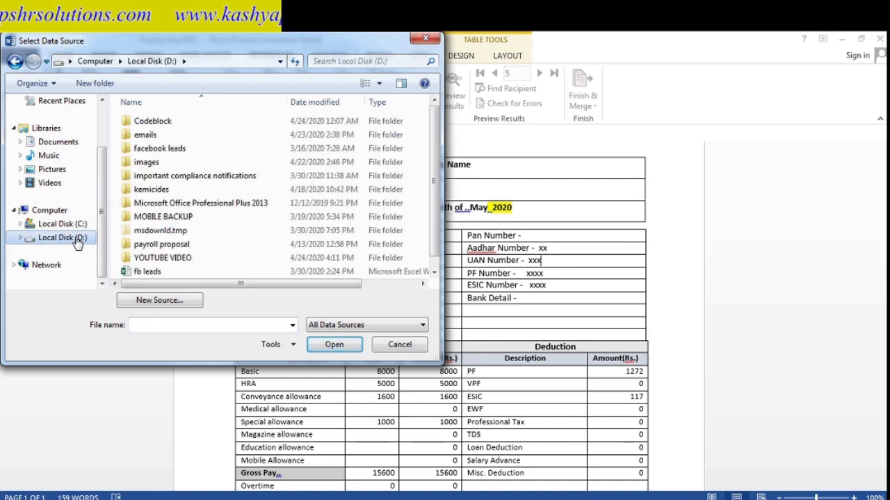
double_click(177, 259)
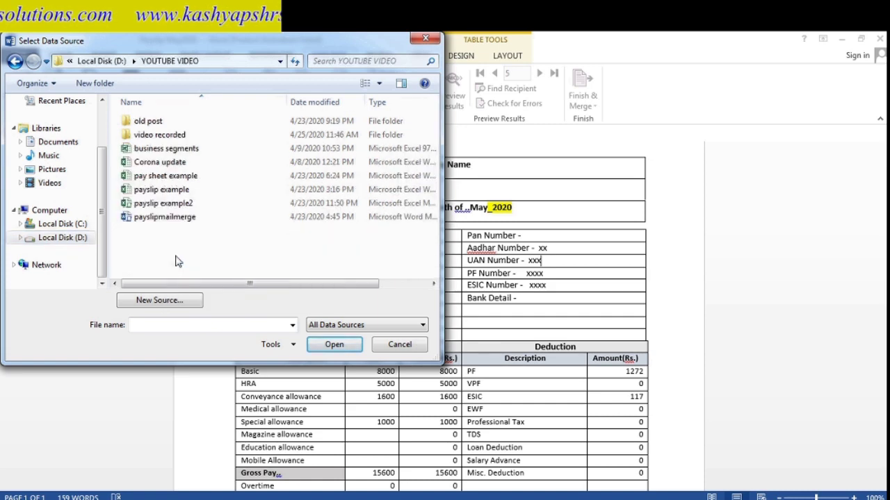
double_click(177, 135)
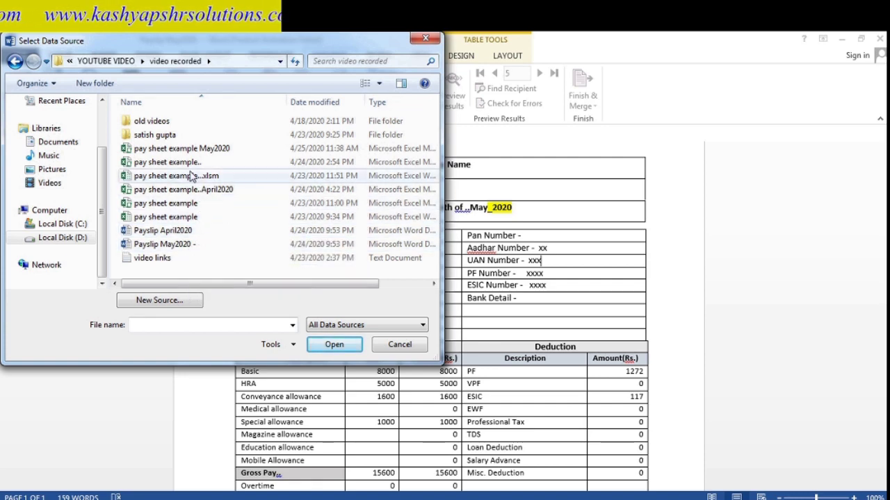
left_click(180, 150)
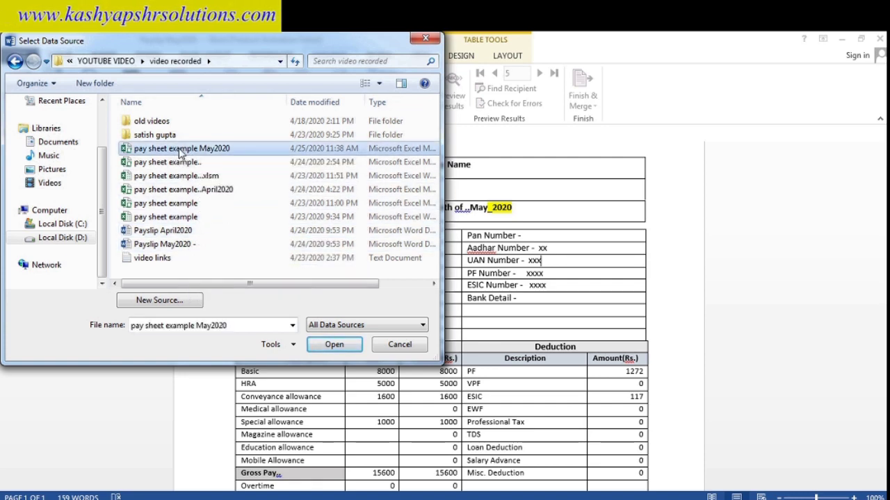
left_click(338, 346)
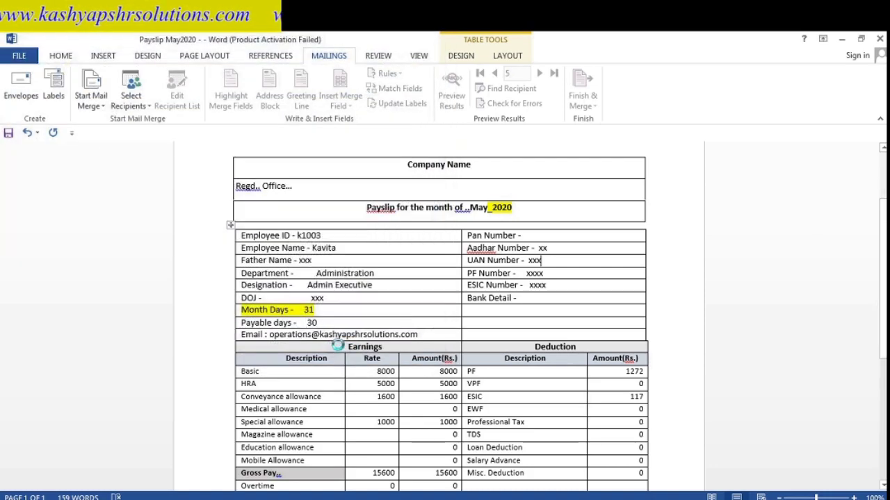
left_click(520, 322)
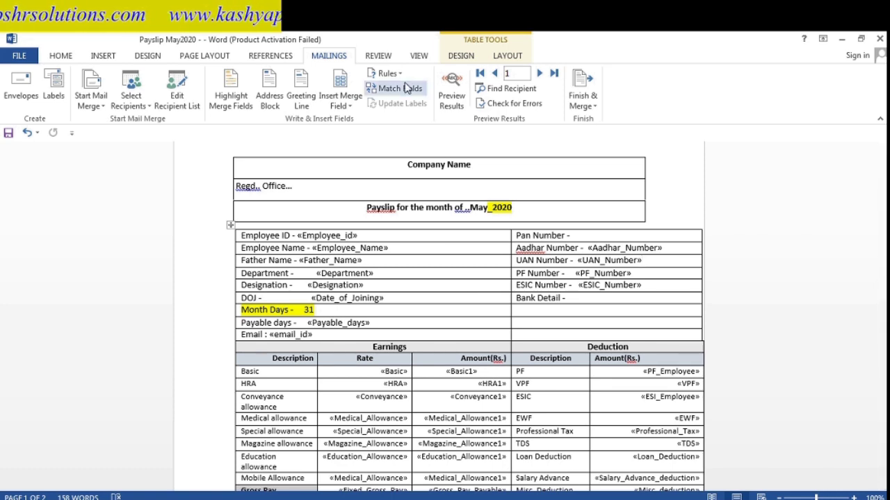
left_click(453, 98)
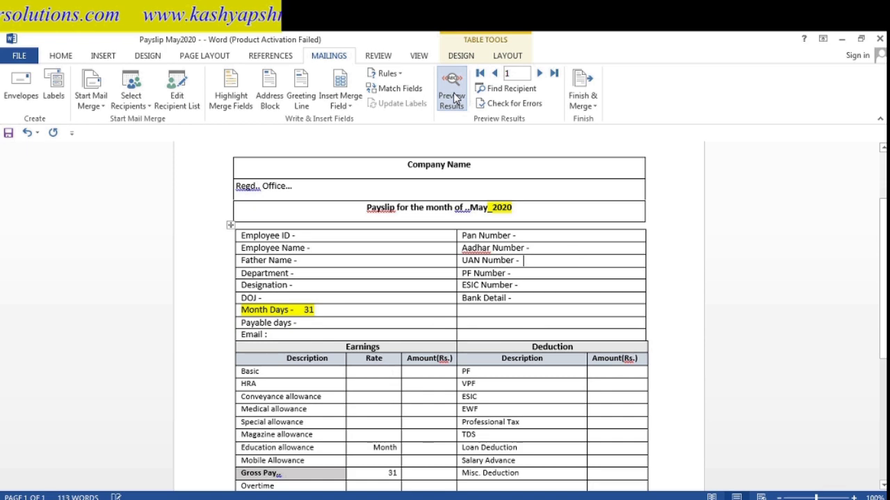
- Advance the merge preview two records and scroll through that payslip
left_click(539, 74)
left_click(539, 74)
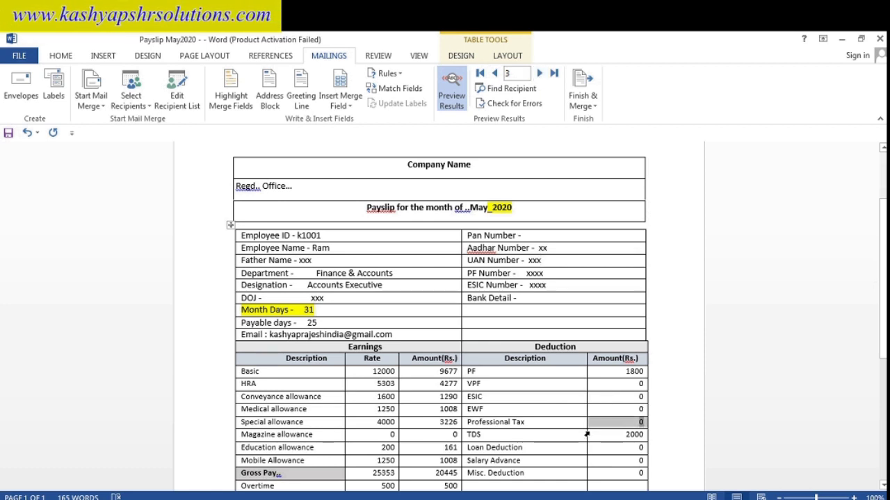
scroll(587, 427, "down", 2)
scroll(586, 435, "down", 4)
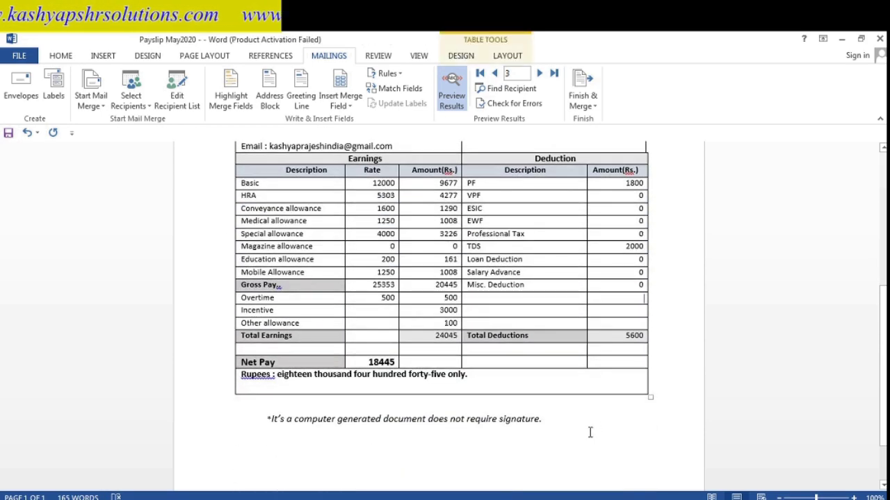
scroll(591, 433, "up", 7)
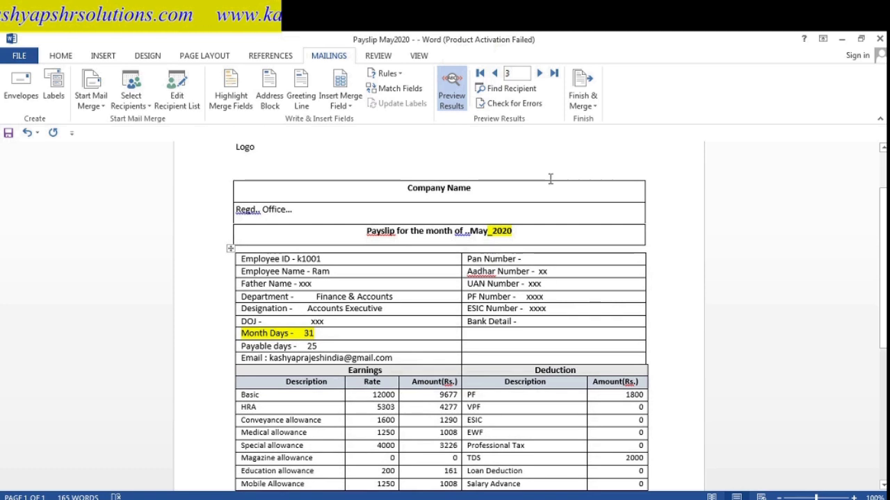
- Advance to record 7 and review its 2119.92 net pay in figures and words
left_click(540, 74)
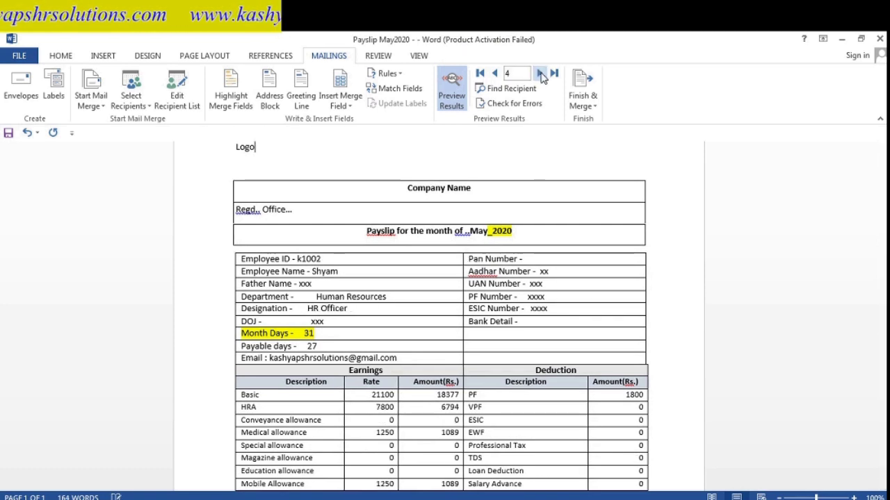
left_click(540, 74)
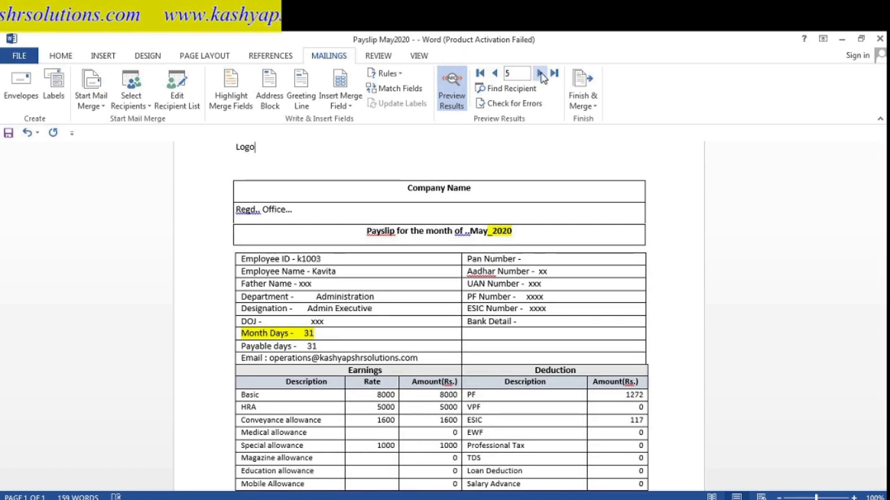
left_click(540, 74)
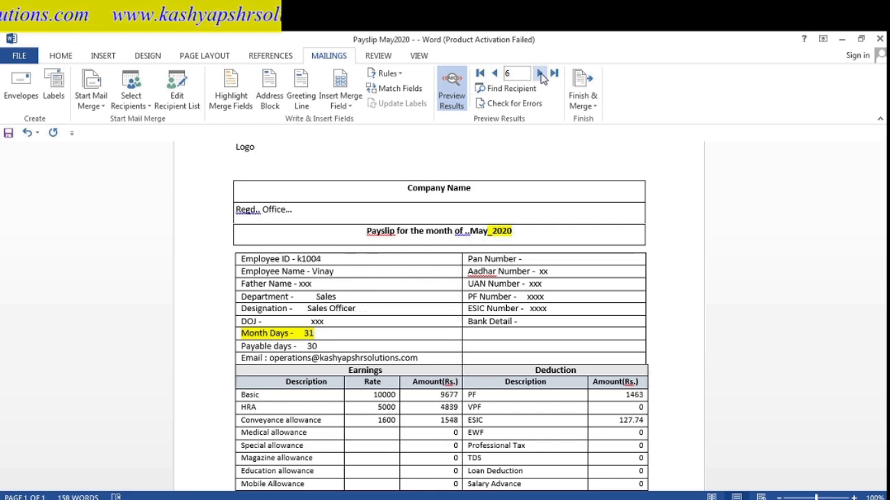
left_click(540, 74)
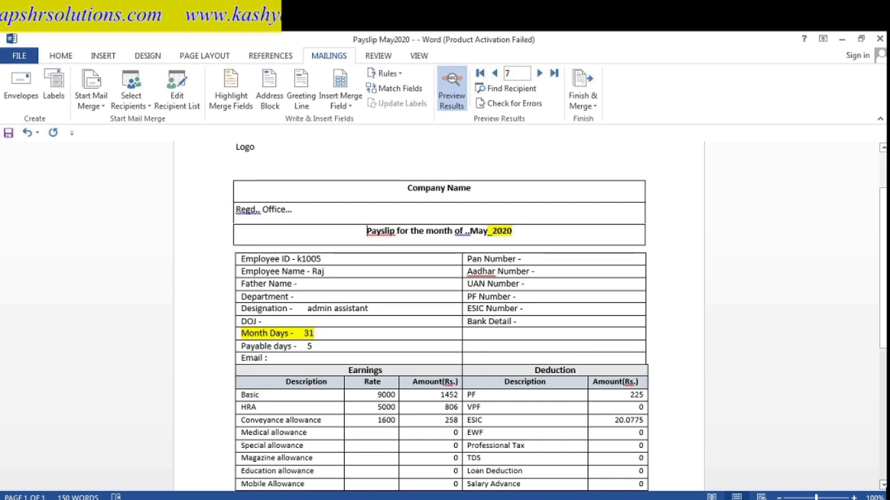
scroll(367, 231, "down", 2)
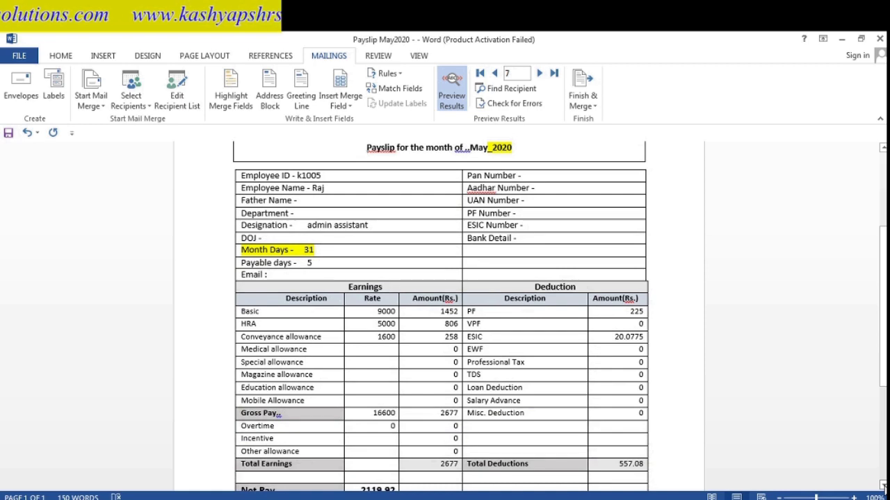
scroll(681, 427, "down", 2)
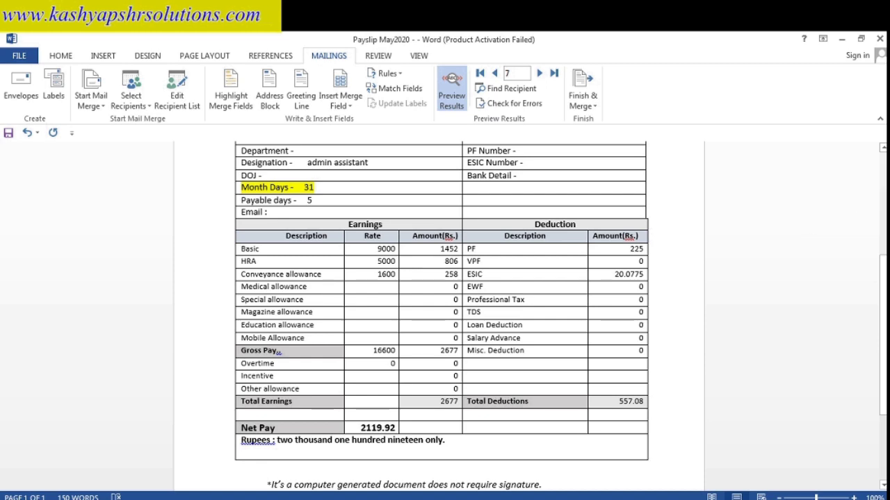
scroll(781, 235, "up", 5)
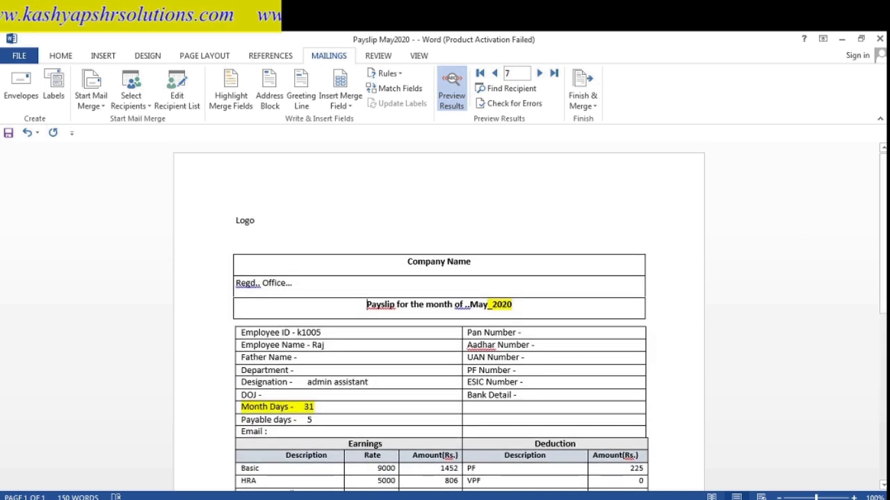
- Switch to the May2020 pay sheet and view the SUM gross pay formula in AG4
mouse_move(379, 497)
left_click(419, 464)
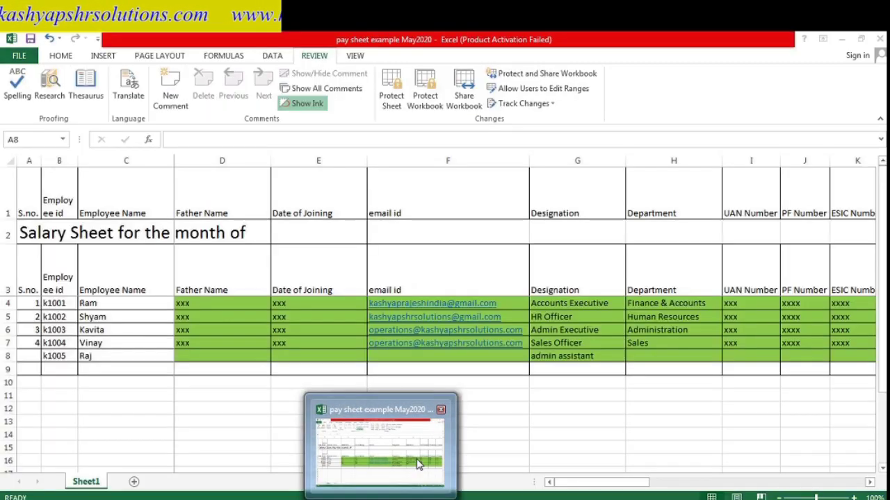
left_click(470, 396)
key("Up")
key("Up")
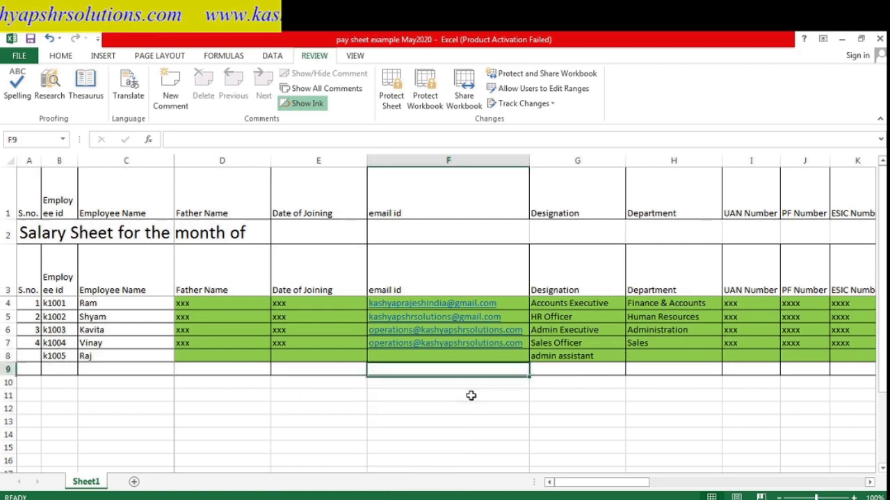
key("Up")
key("Right")
key("Right")
key("Right")
key("Right")
key("Right")
key("Right")
key("Right")
key("Right")
key("Right")
key("Right")
key("Right")
key("Right")
key("Right")
key("Right")
key("Right")
key("Right")
key("Right")
key("Right")
key("Right")
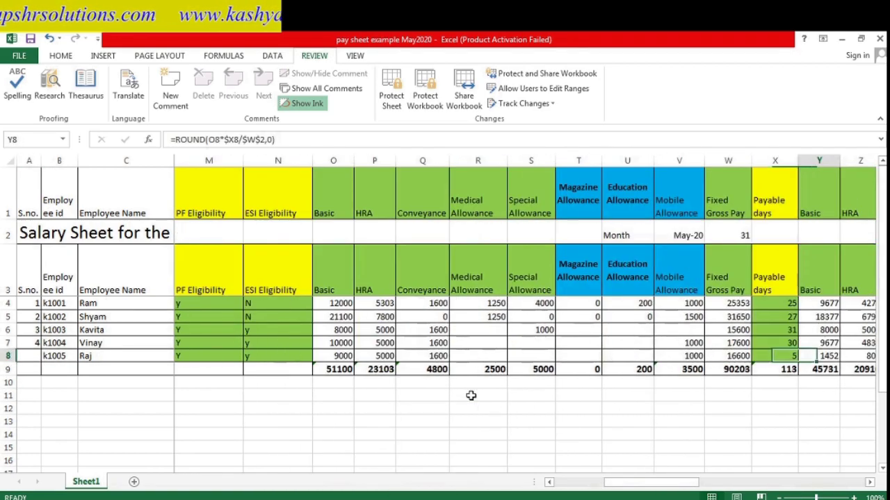
key("Right")
key("Right")
key("Right")
key("Right")
key("Right")
key("Right")
key("Up")
key("Up")
key("Up")
key("Right")
key("Right")
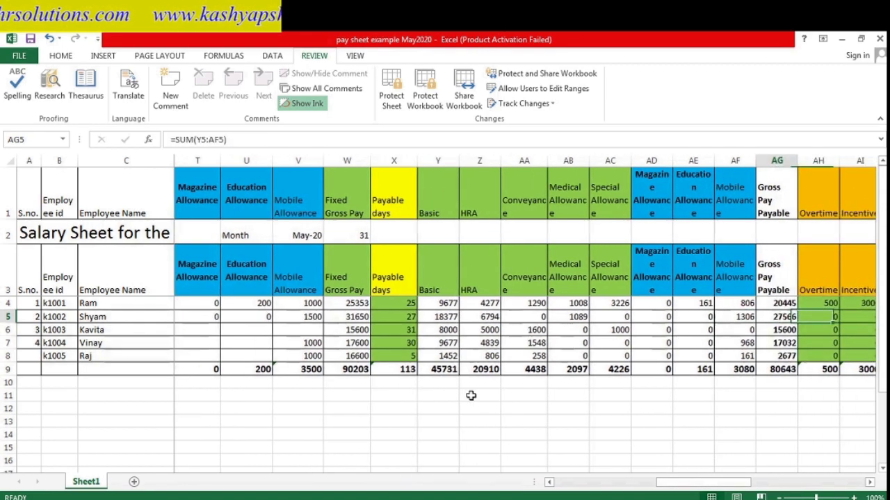
key("Up")
key("F2")
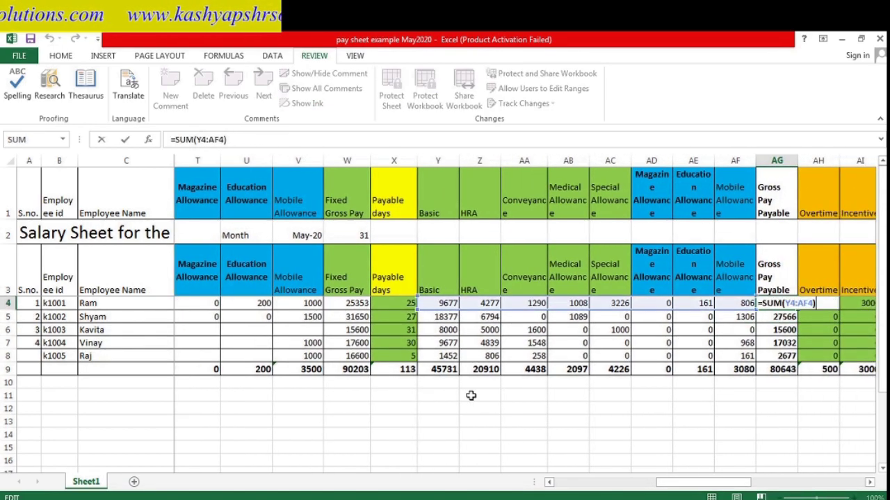
key("Escape")
- Inspect the AX4 net pay formula and the AW4 Total Deduction cell beside it
key("Right")
key("Right")
key("Right")
key("Right")
key("Right")
key("Right")
key("Right")
key("Right")
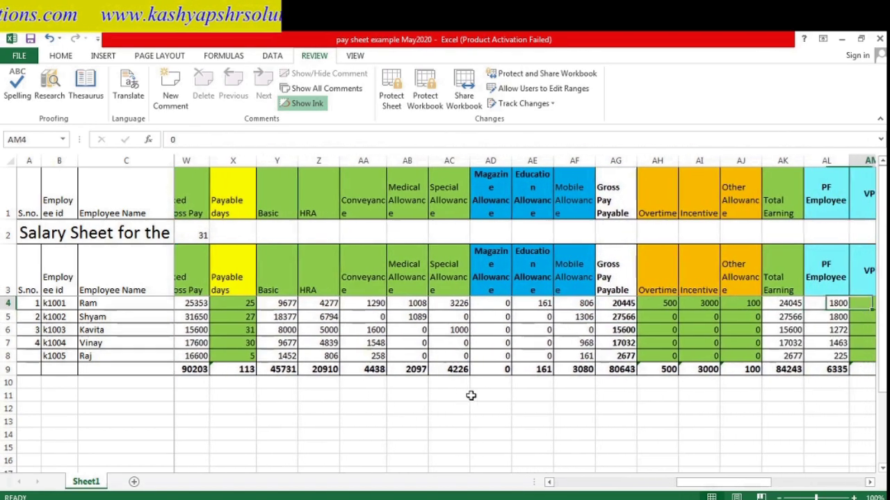
key("Right")
key("Right")
key("Right")
key("Right")
key("Right")
key("Right")
key("Right")
key("Right")
key("Right")
key("Right")
key("Right")
key("Right")
key("Right")
key("Right")
key("Left")
key("Left")
key("Left")
key("Left")
key("Left")
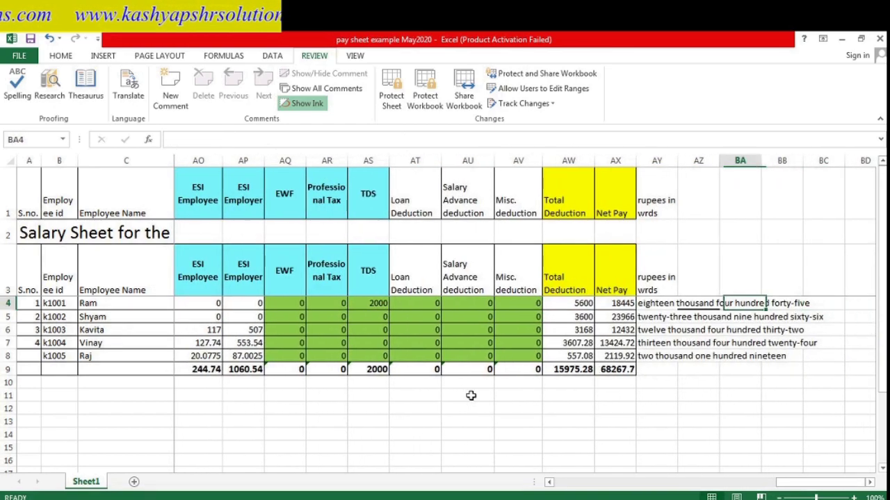
key("Left")
key("Left")
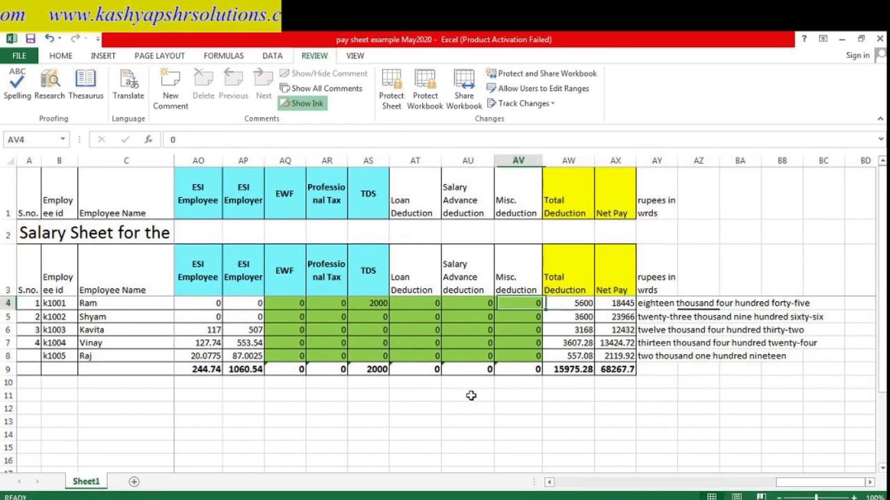
key("Right")
key("Right")
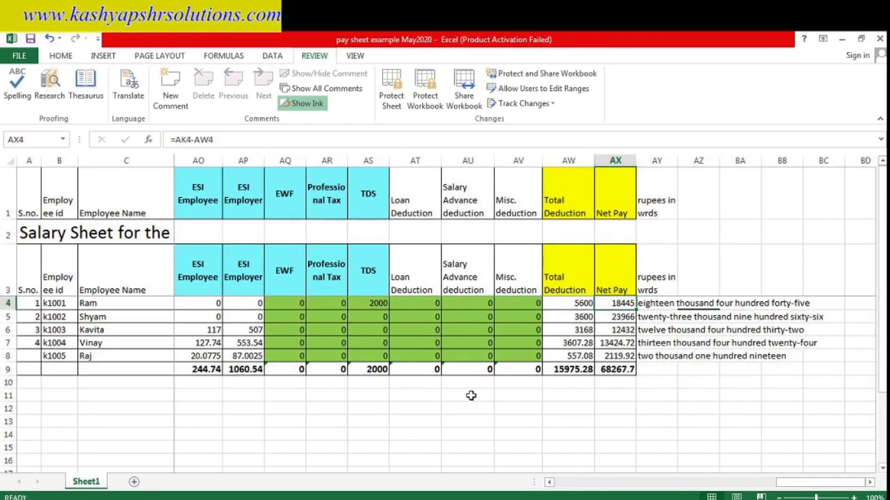
key("Left")
key("Left")
key("Left")
key("Left")
key("Left")
key("Left")
key("Left")
key("Left")
key("Left")
key("Left")
key("Left")
key("Left")
key("Left")
key("Left")
key("Left")
key("Left")
key("Left")
key("Left")
key("Left")
key("Left")
key("Right")
key("Right")
key("Right")
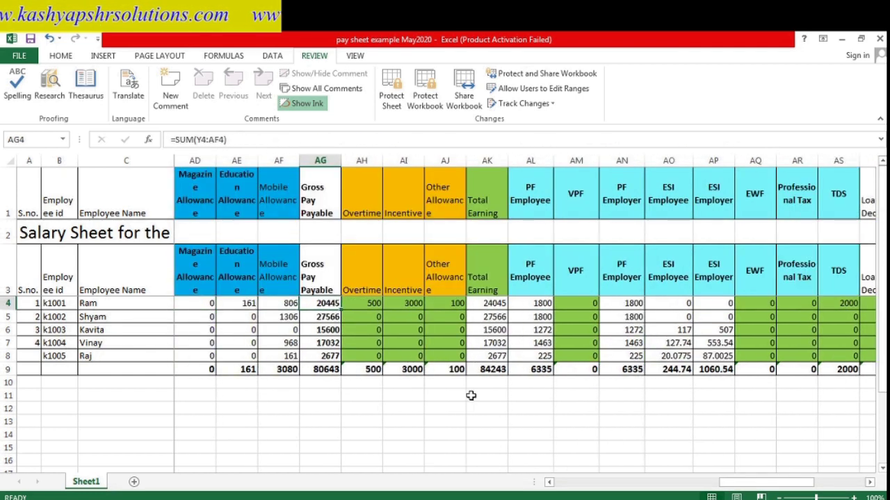
- Change the AG4 gross pay formula to =ROUND(SUM(Y4:AF4),0)
key("F2")
key("Left")
key("Left")
key("Left")
key("Left")
key("Left")
key("Left")
key("Left")
key("Left")
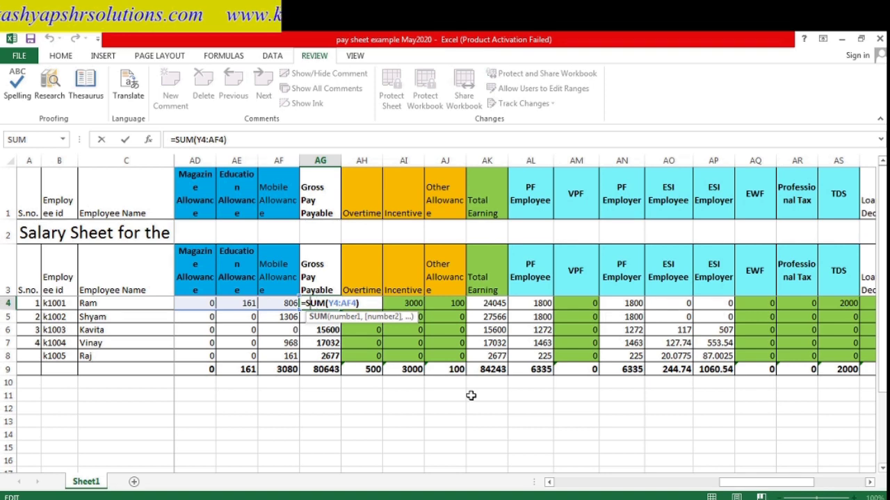
key("Left")
type("round(")
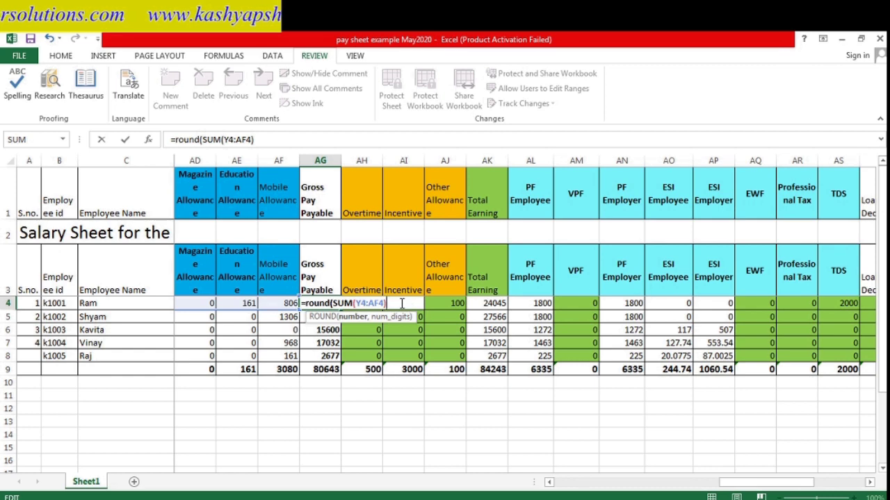
type(",0")
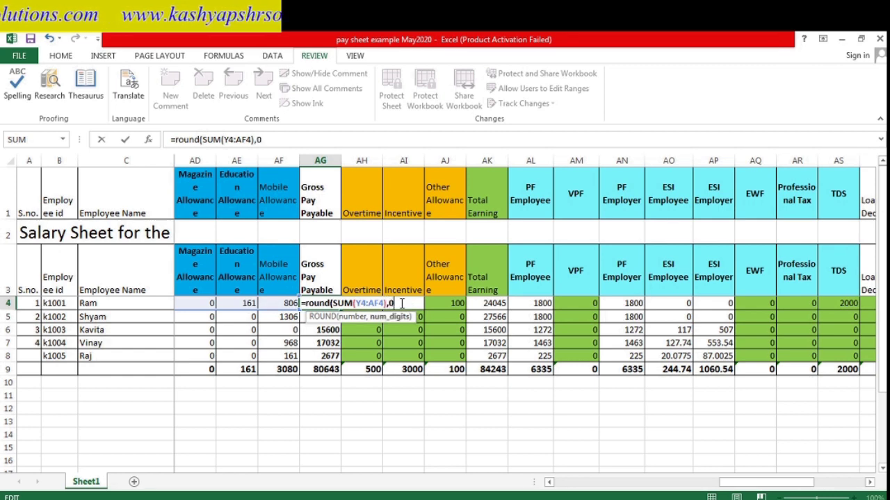
type(")")
key("Return")
key("Up")
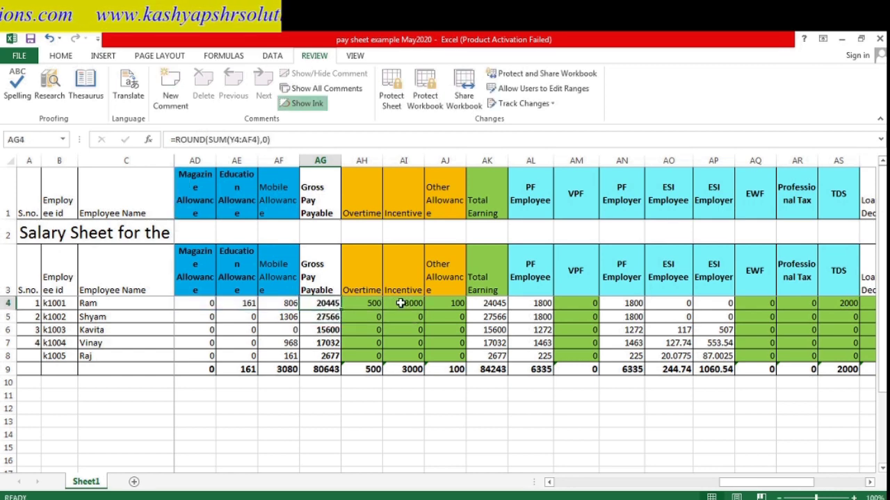
- Set AX8 to =ROUND(AK8-AW8,0) so net pay shows 2120, then go back to Word
key("Right")
key("Right")
key("Right")
key("Right")
key("Right")
key("Right")
key("Right")
key("Right")
key("Right")
key("Right")
key("Right")
key("Right")
key("Right")
key("Right")
key("Right")
key("Right")
key("Right")
key("Right")
key("Right")
key("Right")
key("Right")
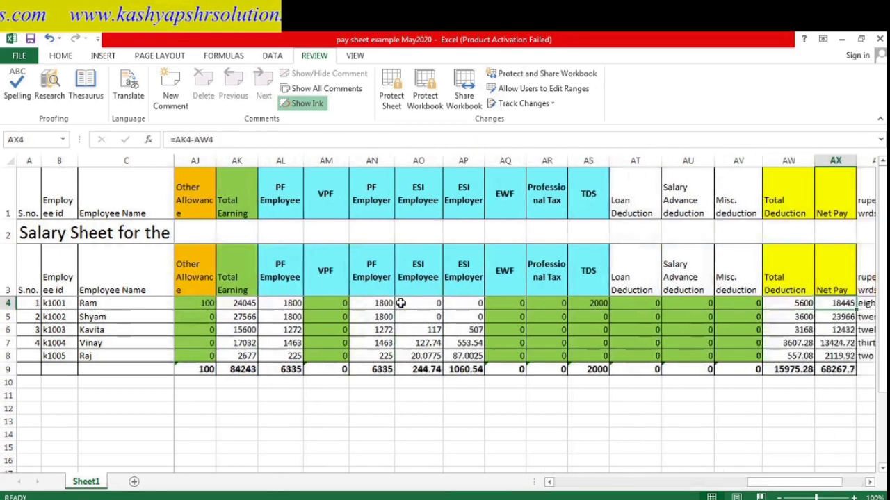
key("Right")
key("Left")
key("Left")
key("Left")
key("Left")
key("Left")
key("Left")
key("Left")
key("Left")
key("Left")
key("Left")
key("Left")
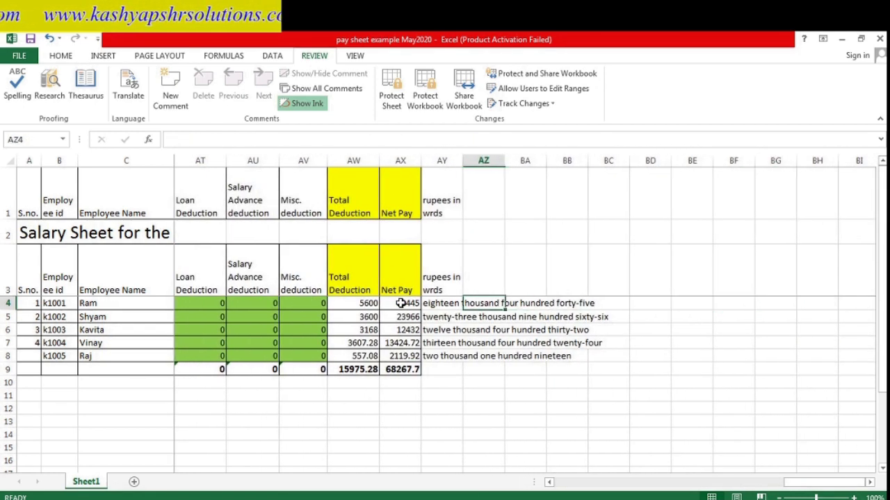
key("Left")
key("Right")
key("Right")
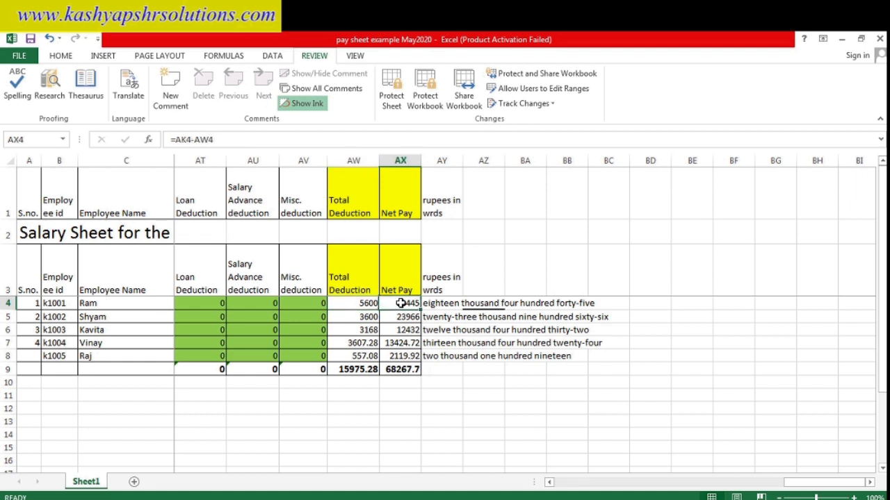
key("Left")
key("Right")
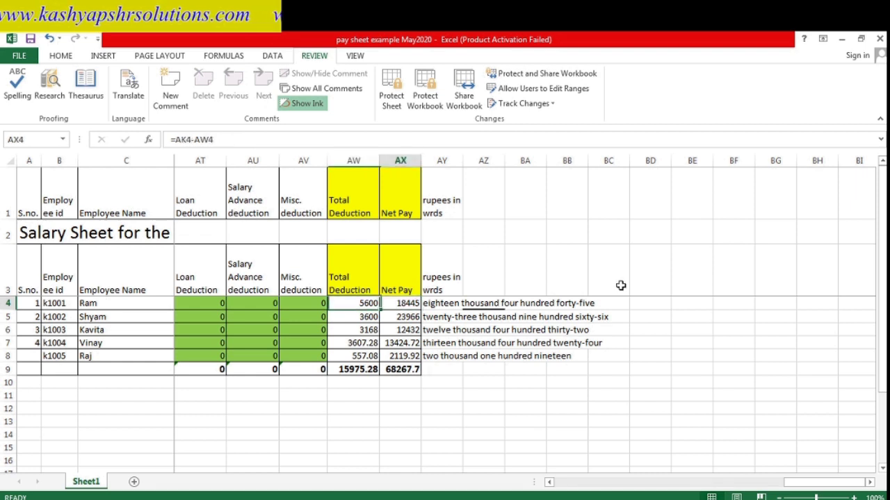
key("Down")
key("Down")
key("Down")
key("Down")
key("Down")
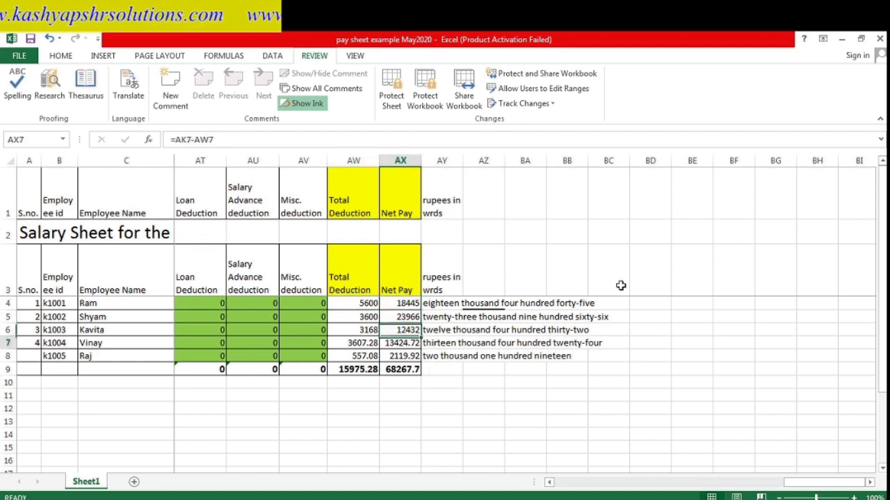
key("Up")
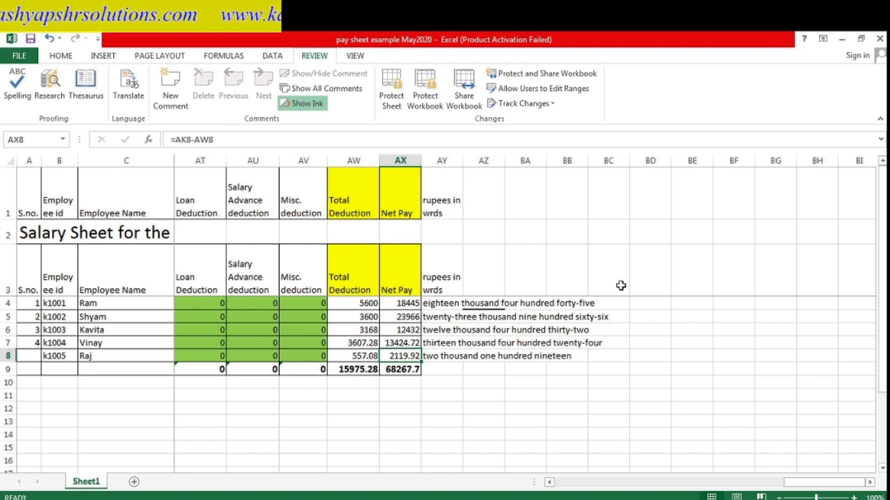
key("F2")
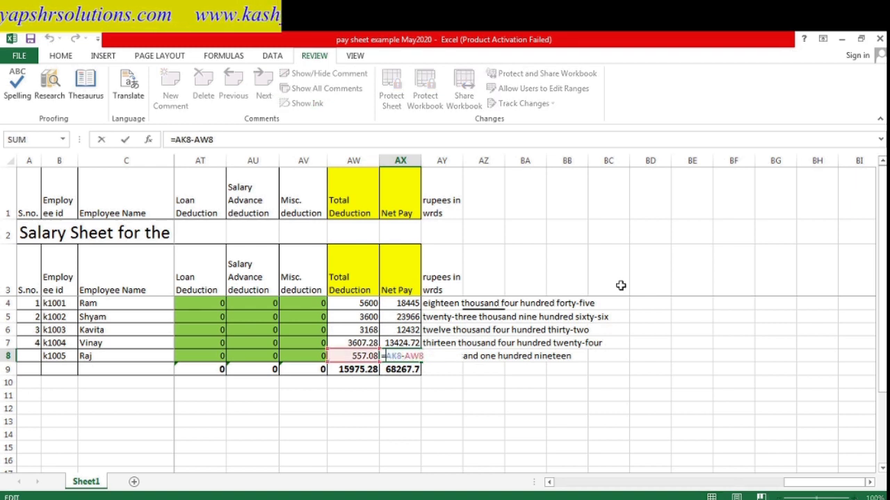
type("round(AK8-AW8")
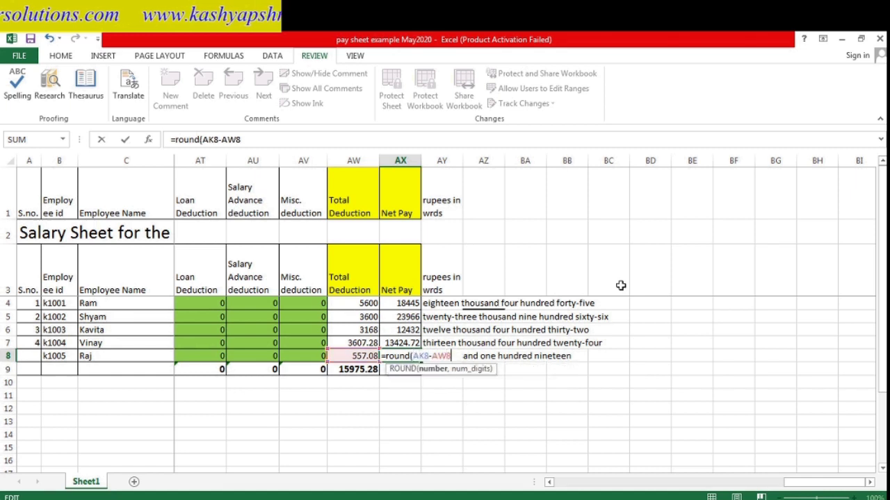
type(",0)")
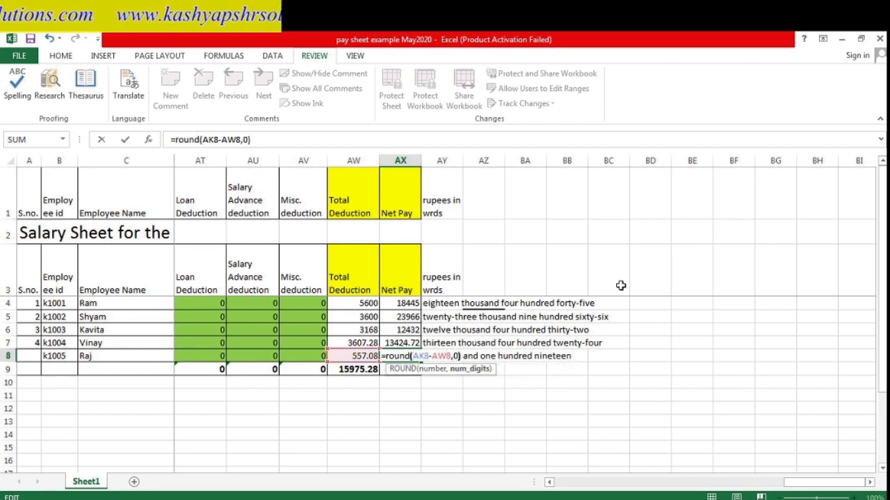
key("Return")
key("Up")
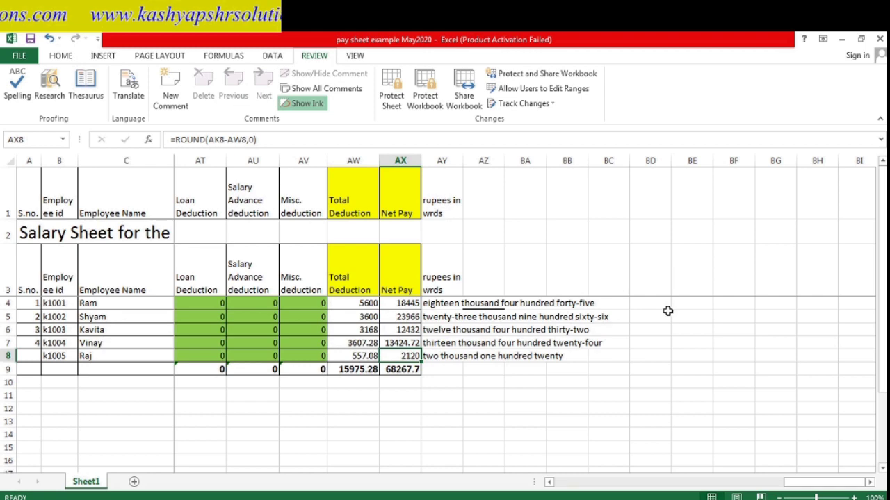
key("alt+Tab")
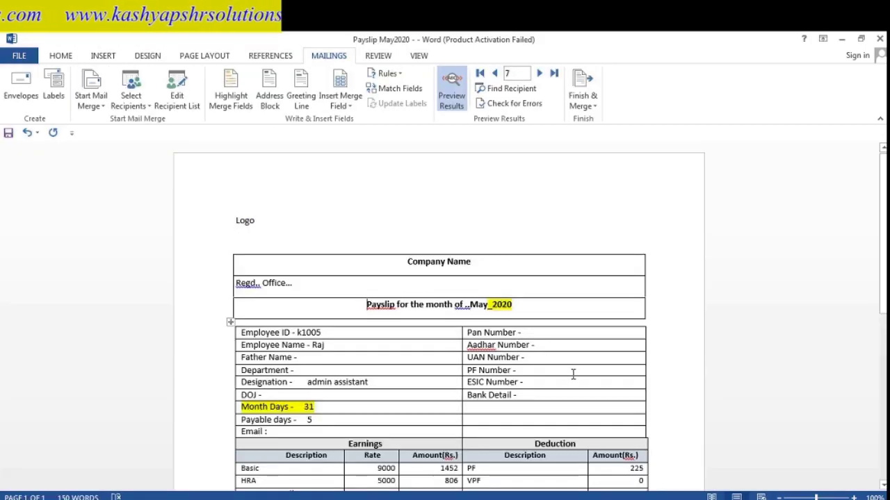
scroll(572, 358, "down", 3)
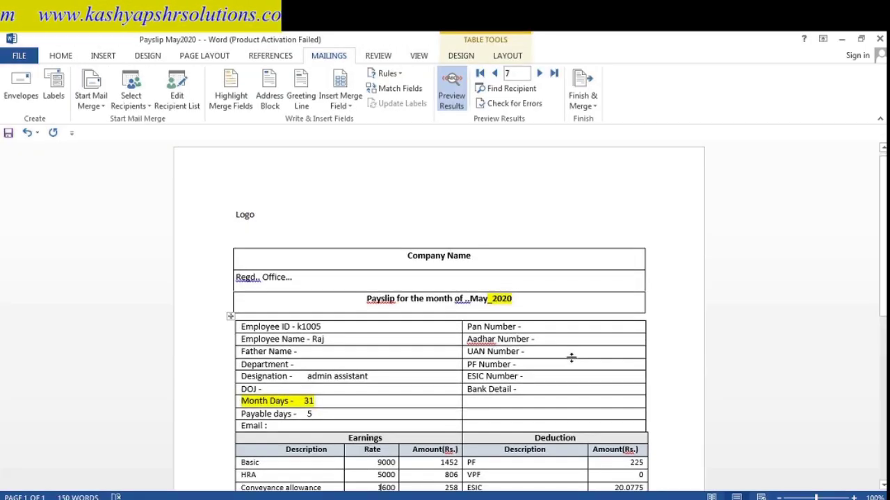
scroll(572, 358, "down", 3)
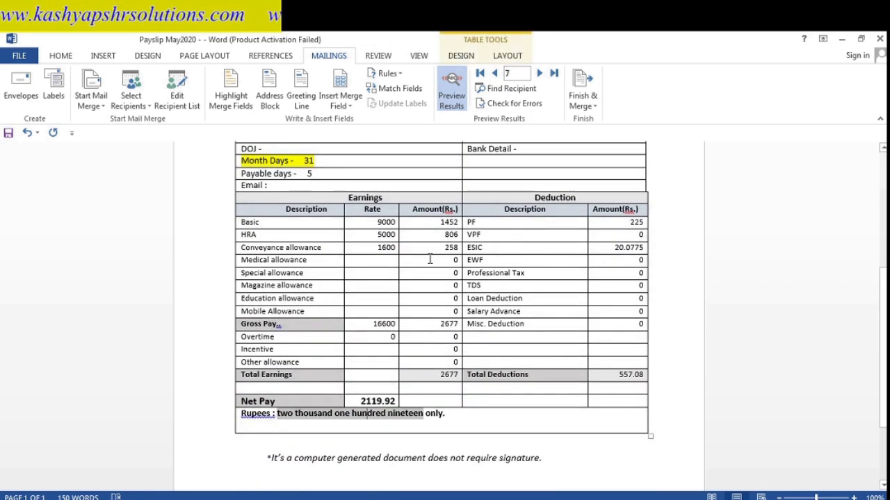
left_click(494, 73)
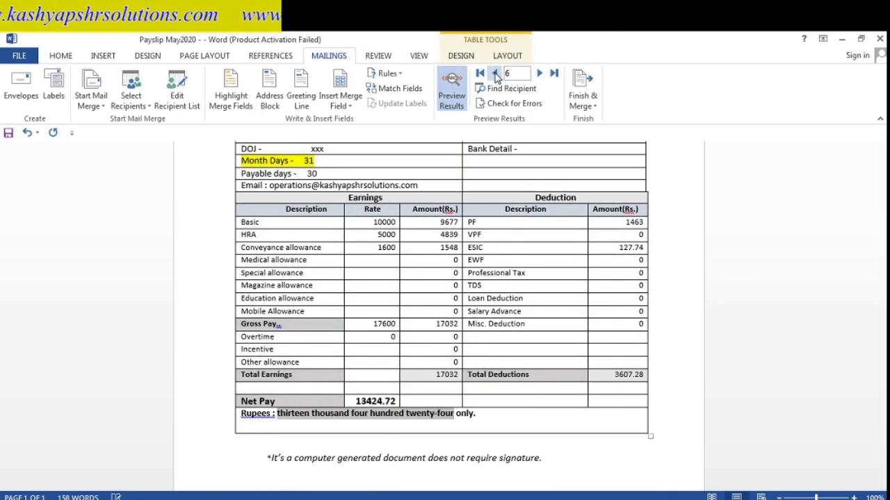
left_click(539, 73)
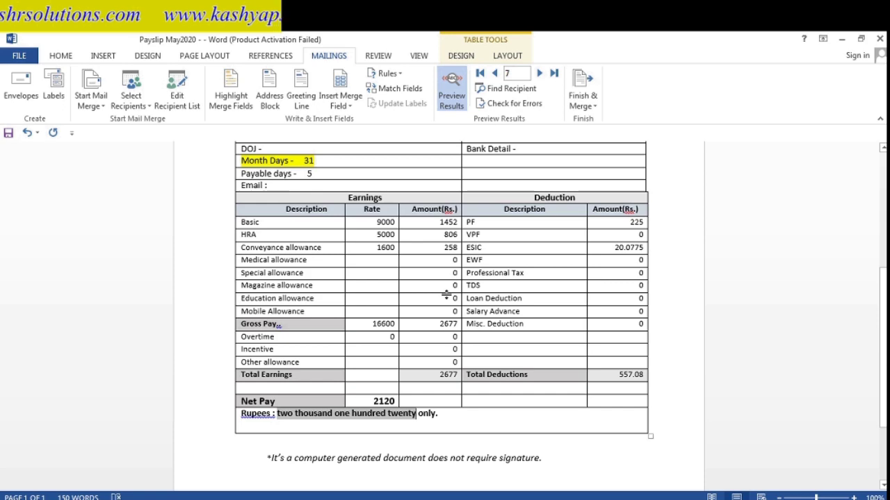
key("Up")
key("Up")
key("Up")
key("Up")
key("Up")
key("Up")
key("Up")
key("Up")
key("Up")
key("Up")
key("Up")
key("Up")
key("Up")
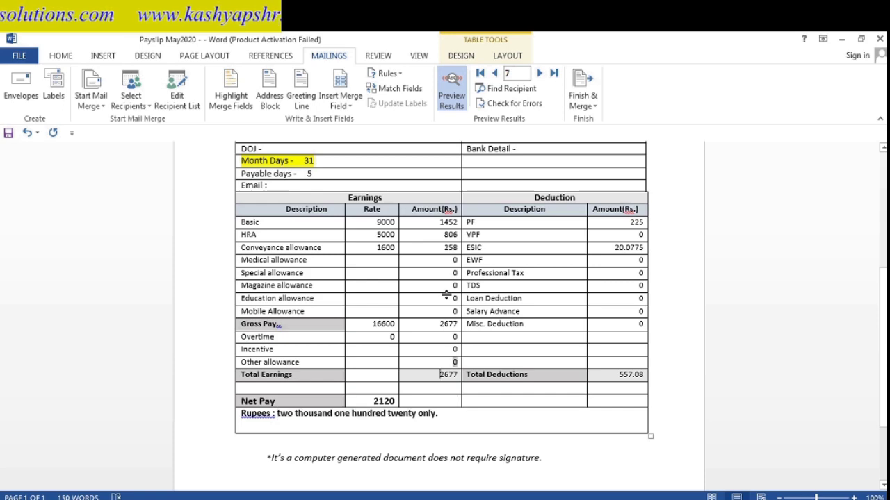
key("Up")
key("Up")
key("Up")
key("Up")
key("Up")
key("Up")
key("Up")
key("Up")
key("Up")
key("Up")
key("Up")
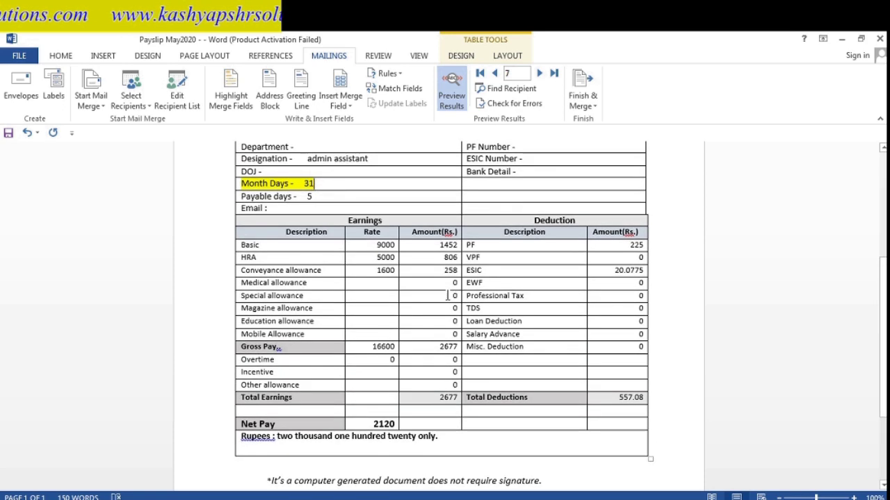
key("Up")
key("Up")
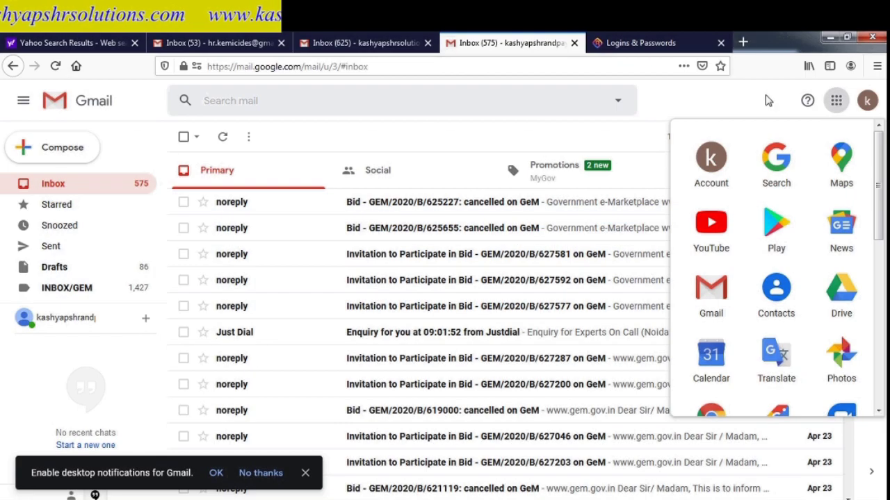
- Confirm IMAP is enabled under Gmail's Forwarding and POP/IMAP settings and dismiss the notifications prompt
left_click(770, 100)
left_click(826, 137)
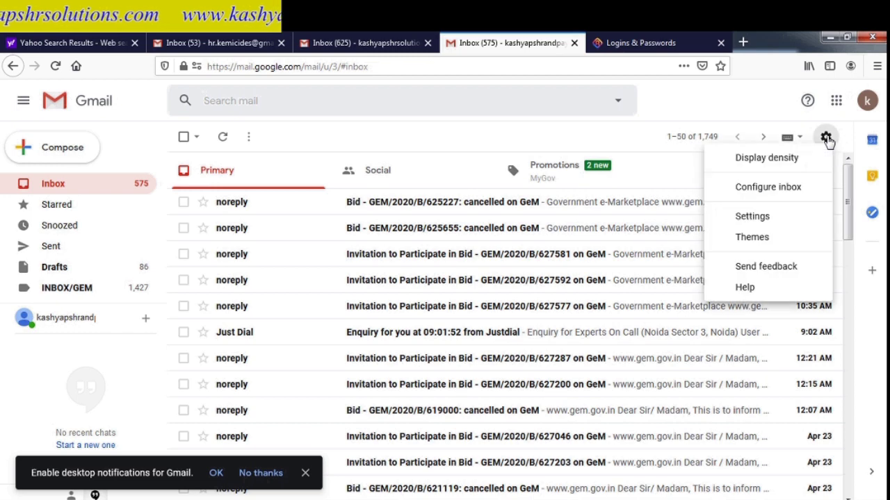
left_click(768, 219)
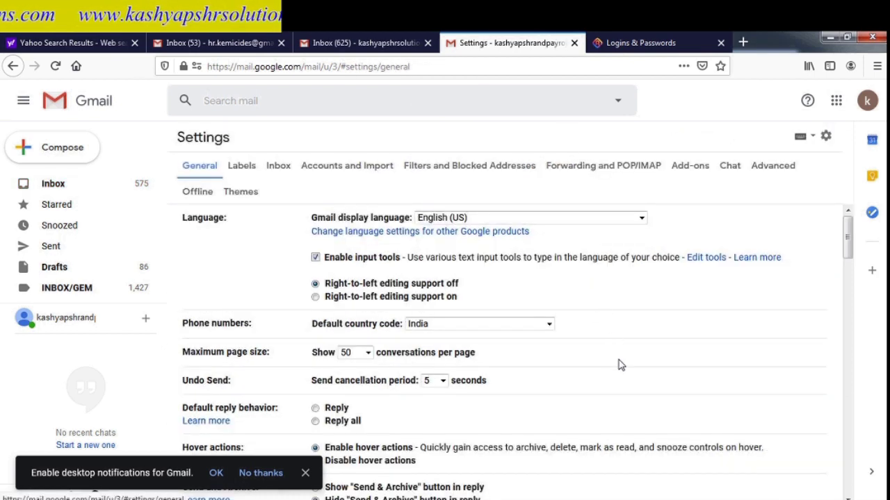
left_click(602, 165)
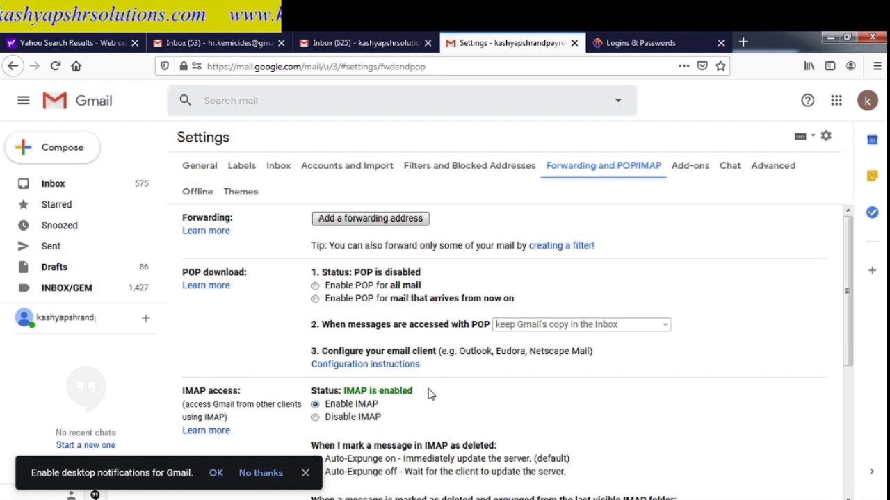
left_click(305, 472)
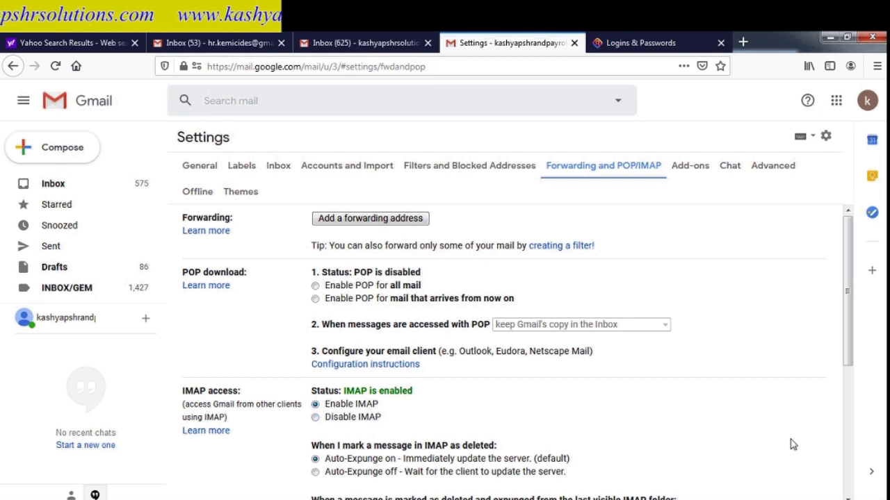
left_click(851, 466)
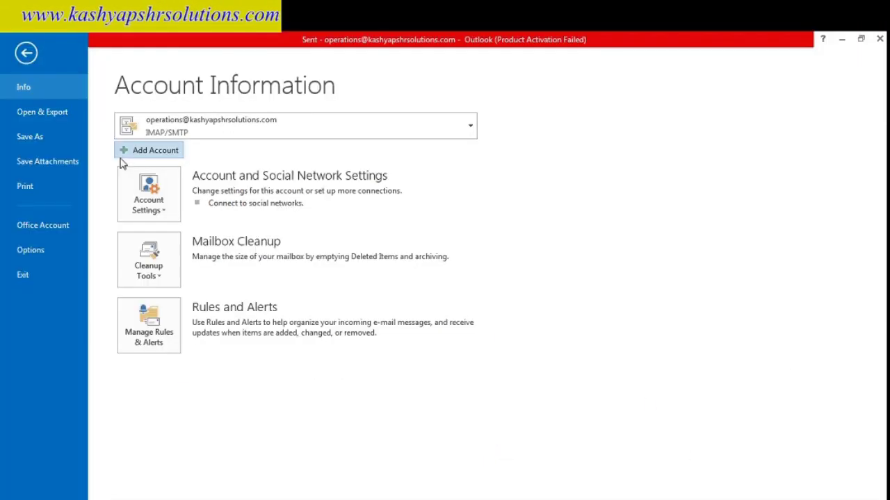
- Start a manual POP or IMAP account setup in Outlook's Add Account wizard
left_click(134, 155)
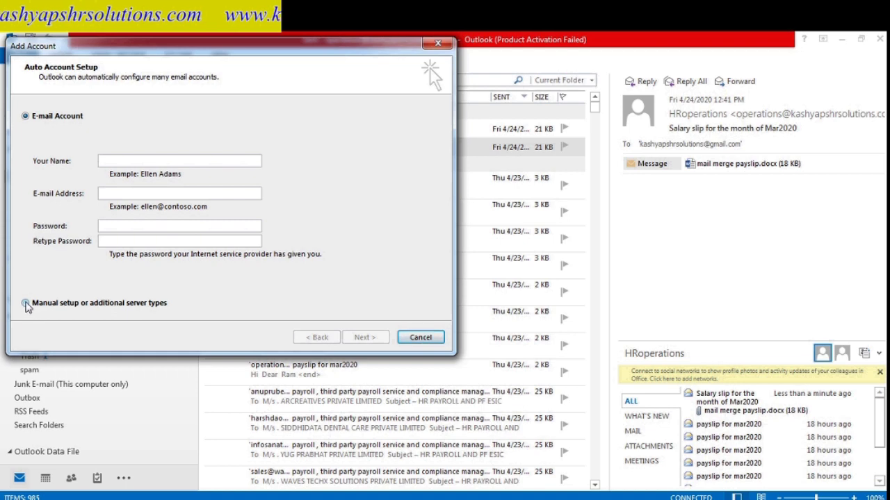
left_click(25, 303)
left_click(364, 337)
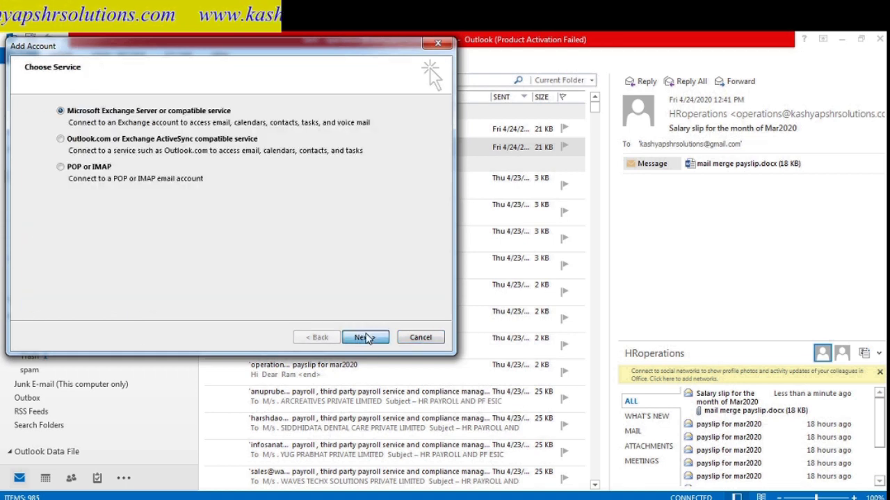
left_click(363, 337)
left_click(566, 328)
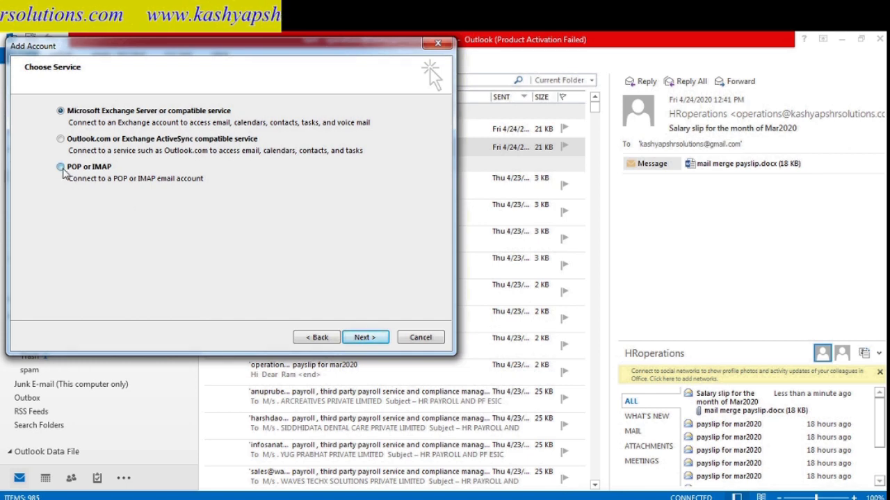
left_click(364, 337)
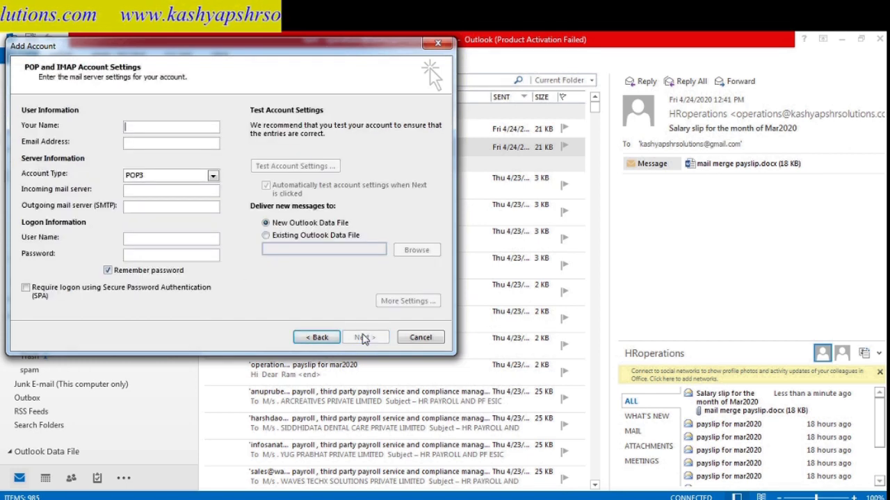
- Fill in the IMAP form with imap.gmail.com, smtp.gmail.com, the Gmail address and the password
left_click(179, 128)
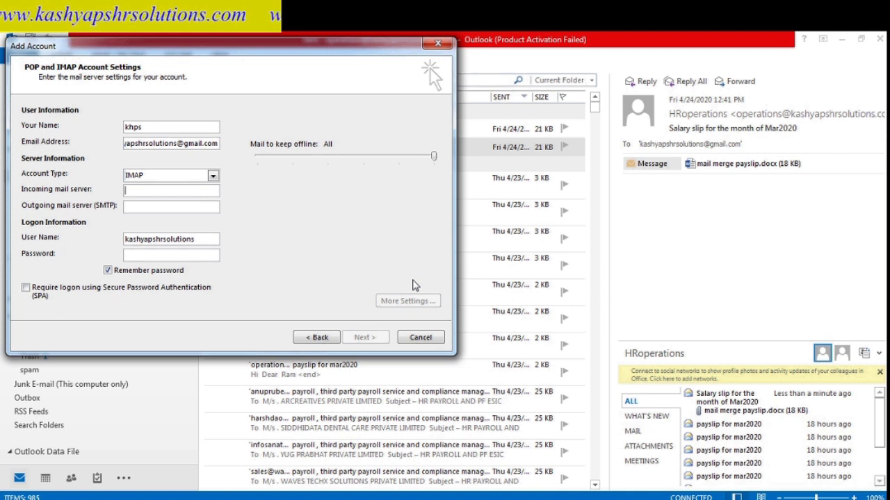
type("imap")
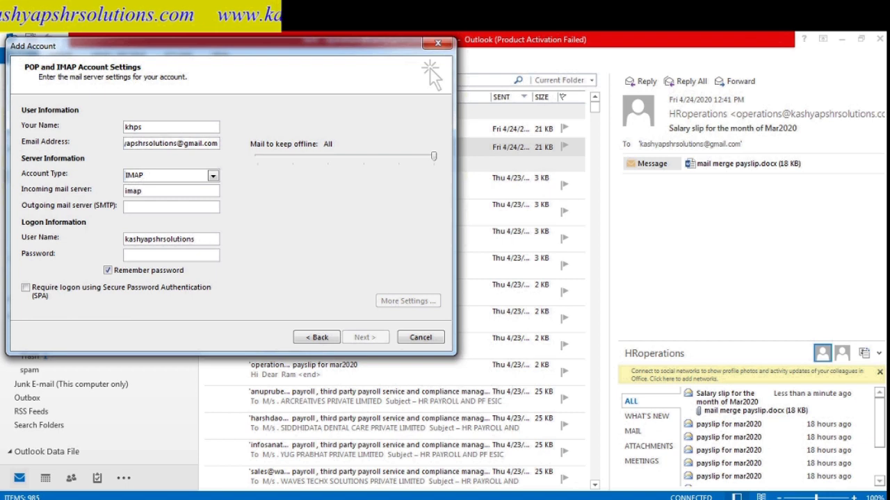
type(".g")
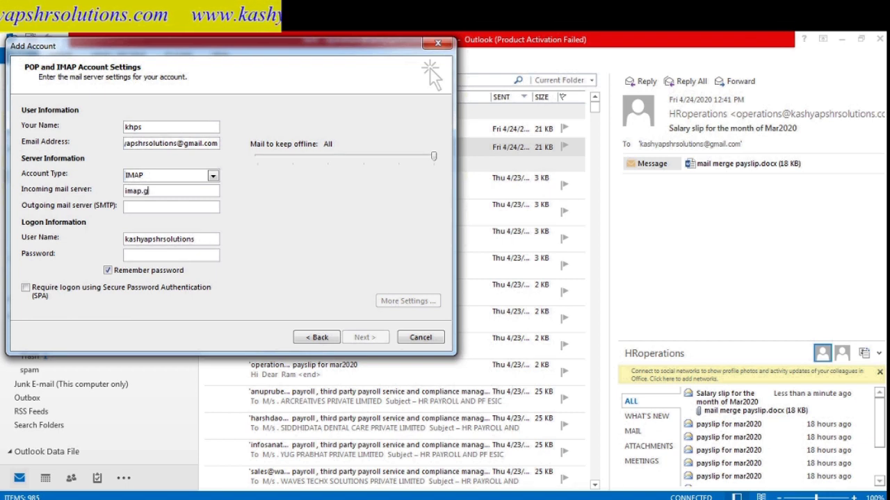
type("mail.com")
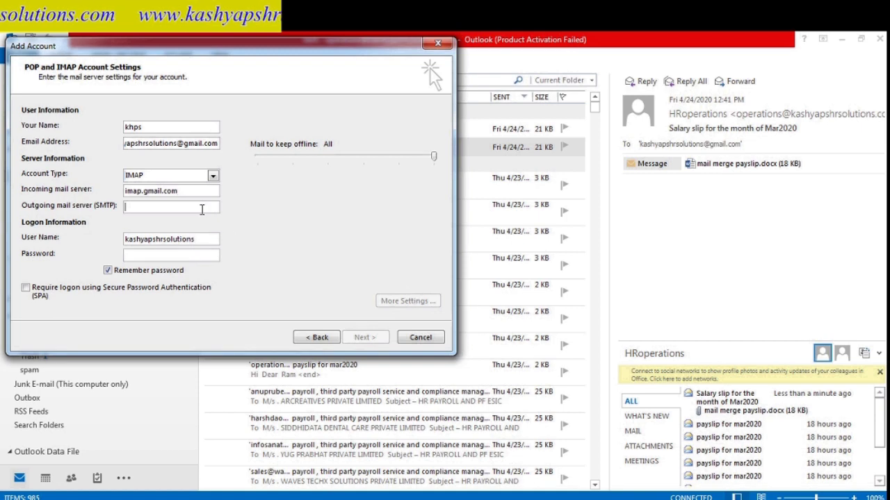
type("smtp")
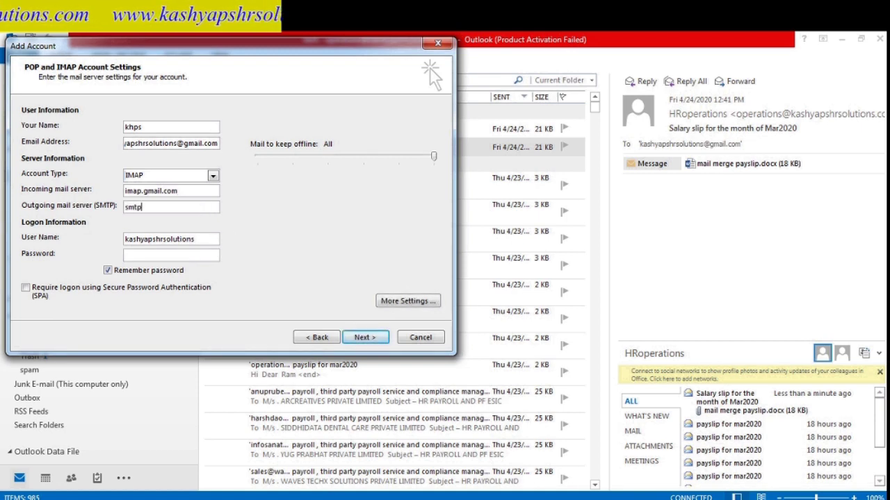
type(".gmail")
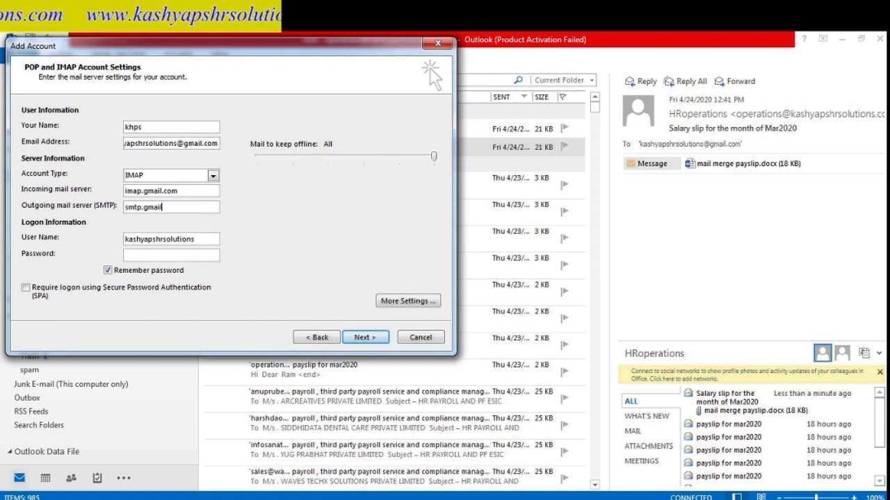
type(".com")
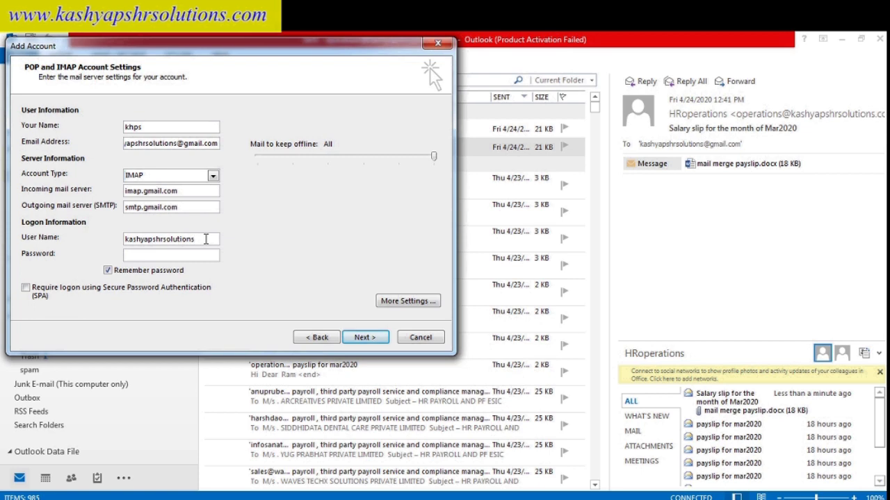
type("@")
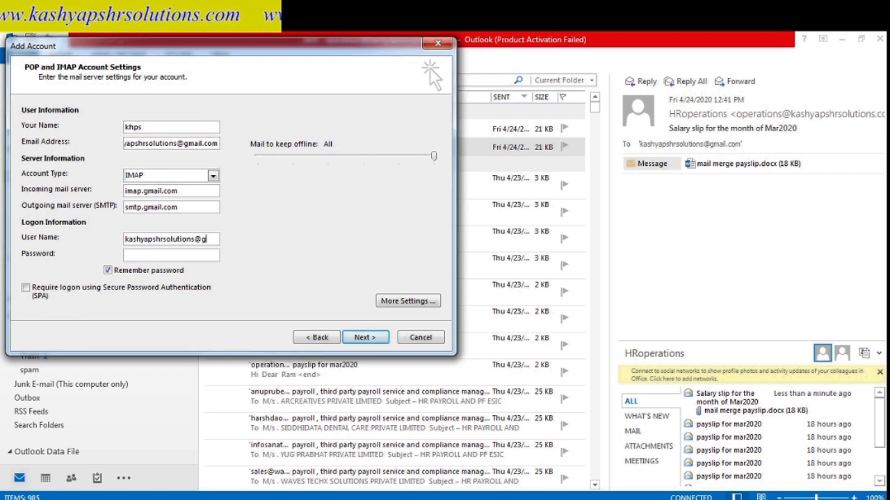
type("gmail.com")
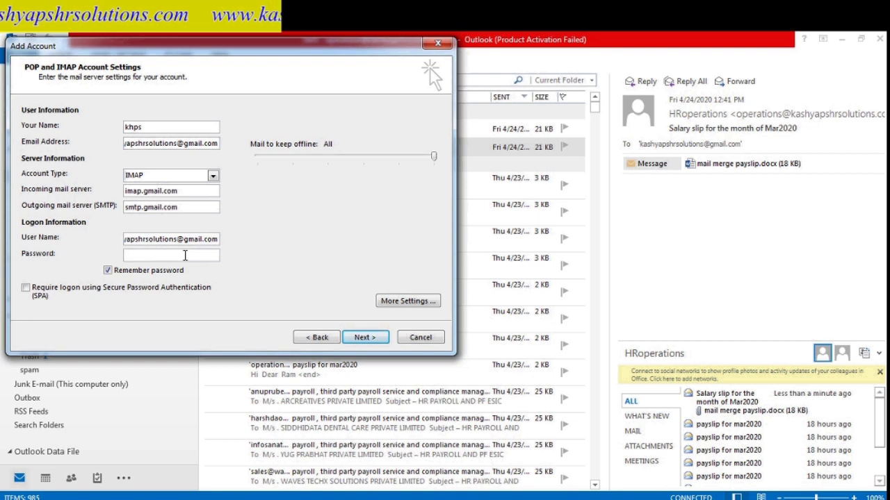
type("****")
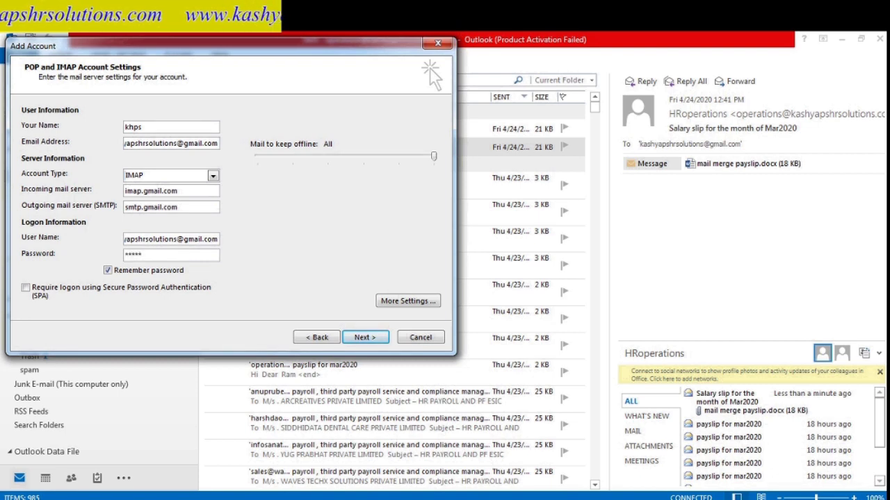
type("******")
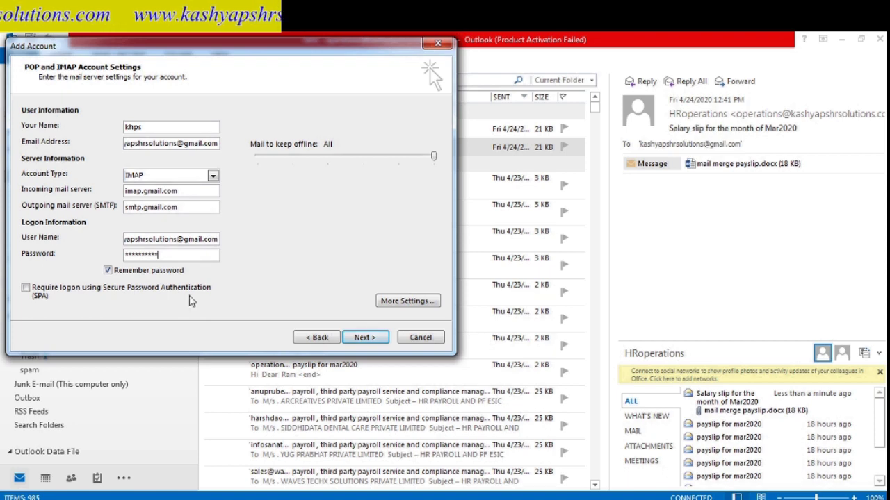
left_click(407, 303)
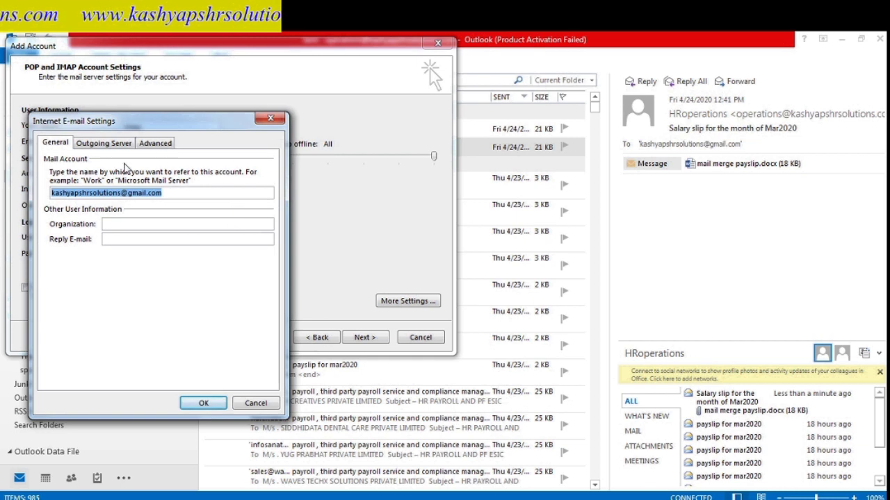
- Require SMTP authentication and use SSL encryption for both the incoming and outgoing servers
left_click(108, 143)
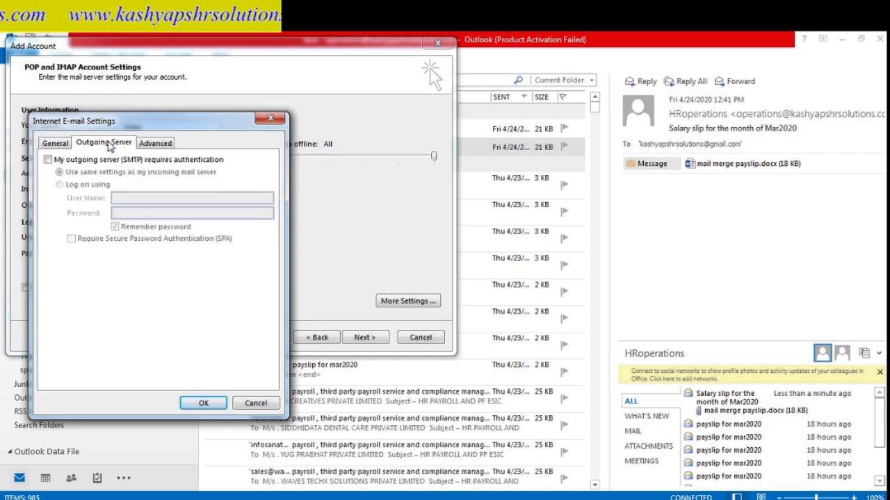
left_click(47, 160)
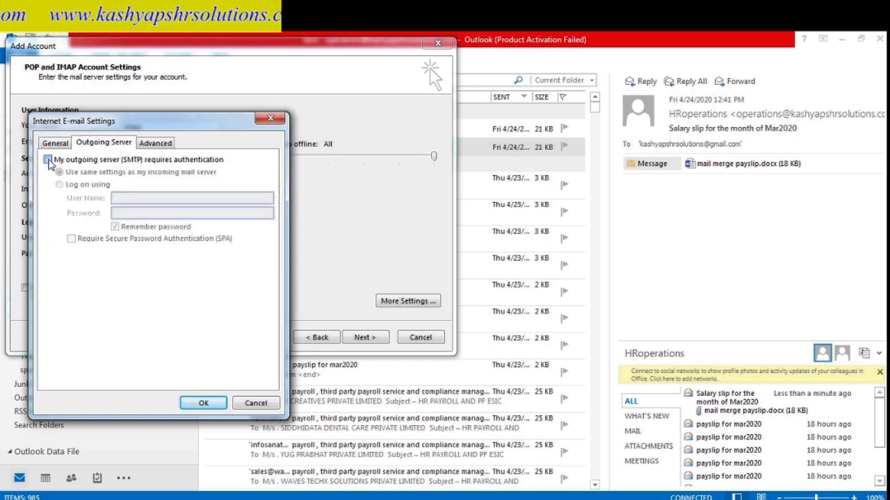
left_click(157, 144)
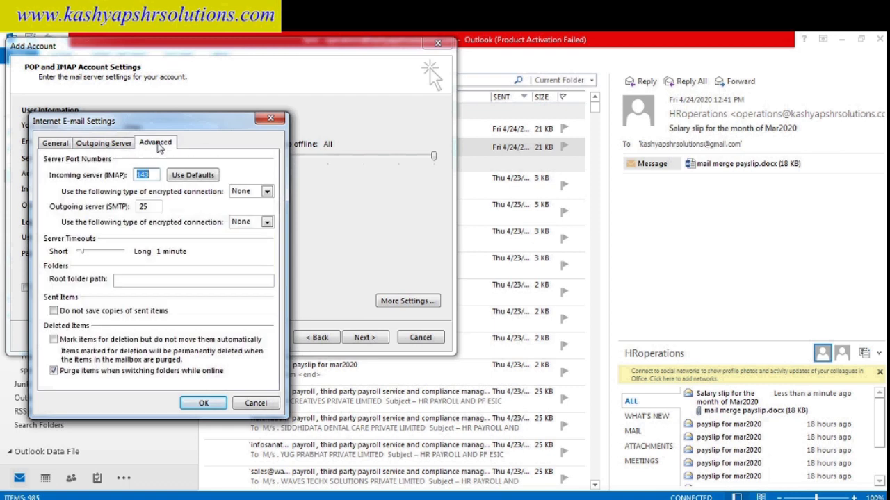
left_click(268, 192)
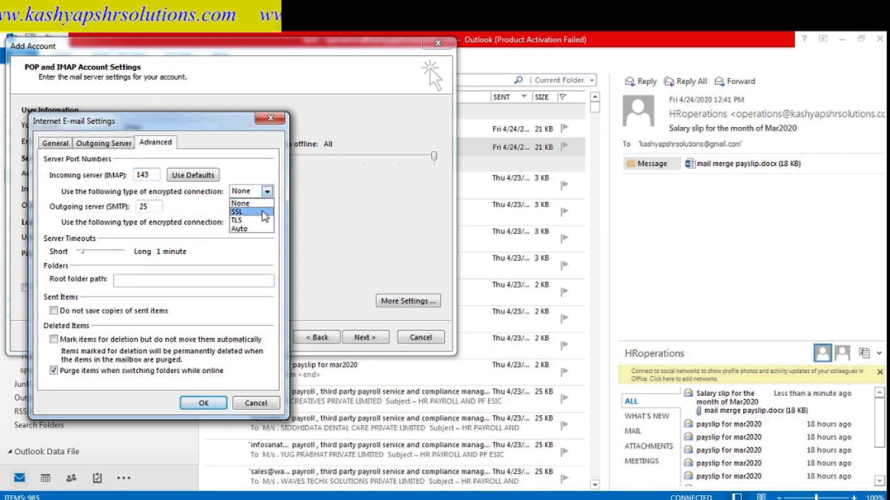
left_click(265, 212)
left_click(267, 222)
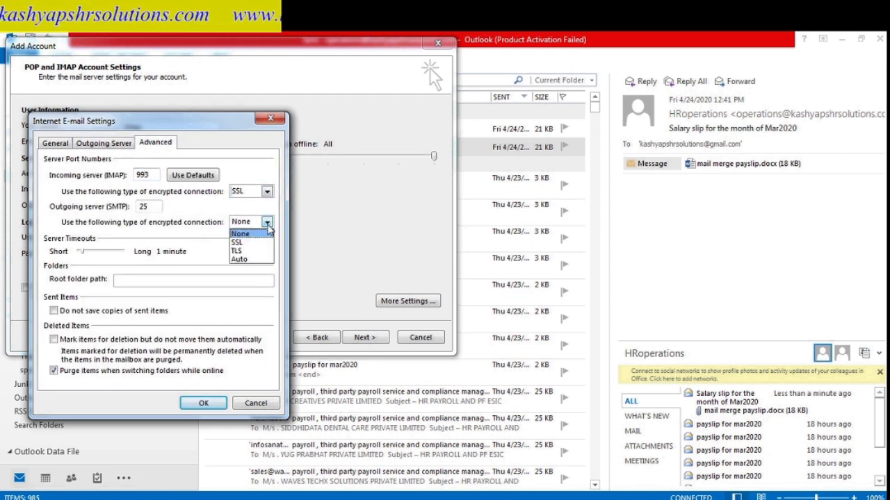
left_click(266, 241)
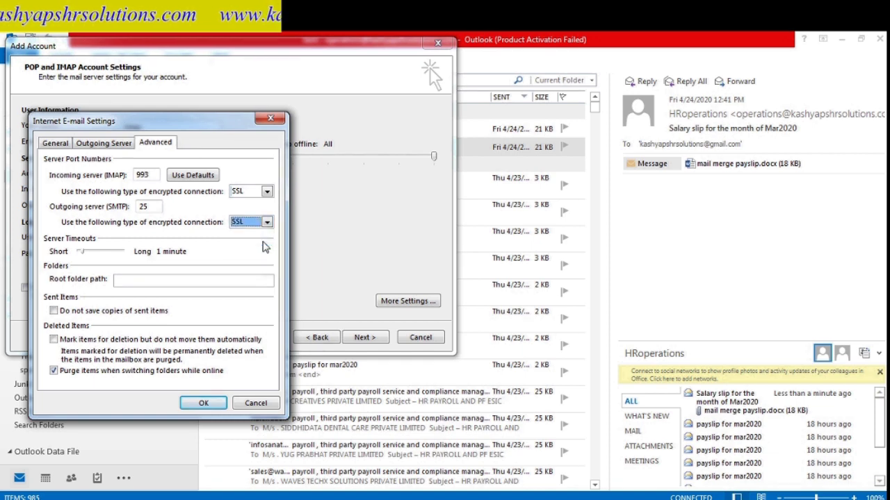
- Replace outgoing port 25 with the SSL port, confirm the settings, and run the account test
left_click(160, 207)
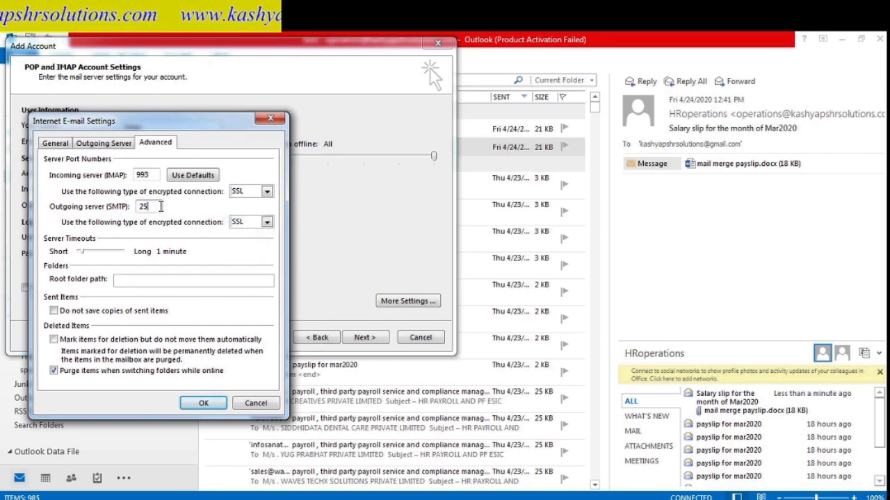
key("BackSpace")
key("BackSpace")
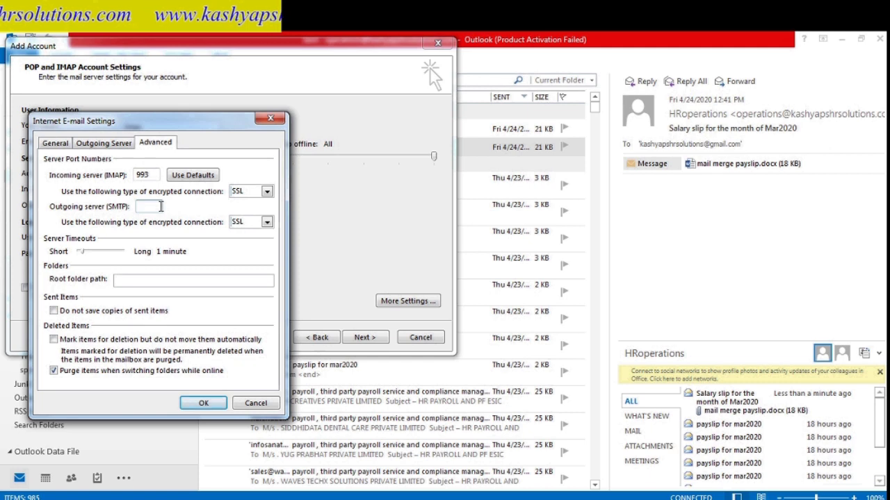
type("465")
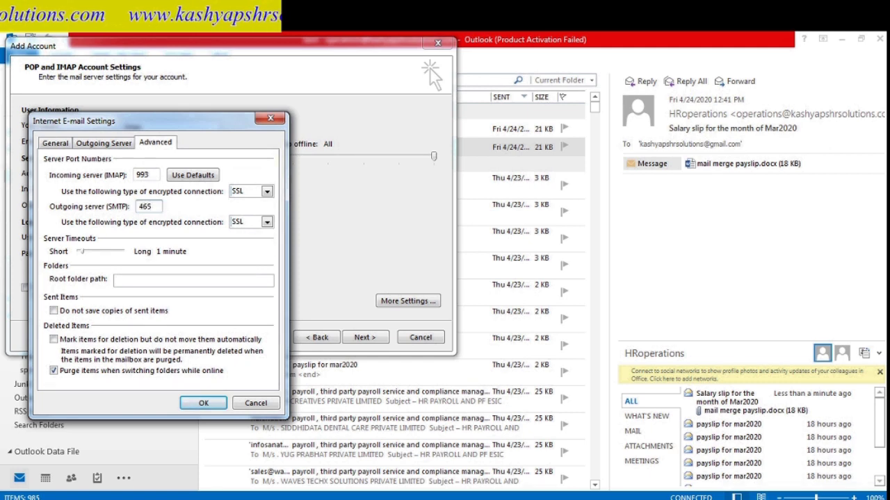
key("Tab")
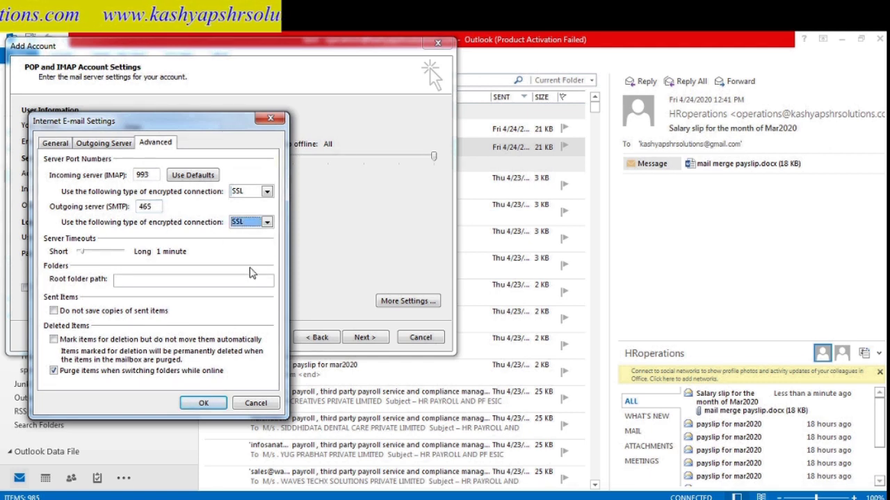
key("Tab")
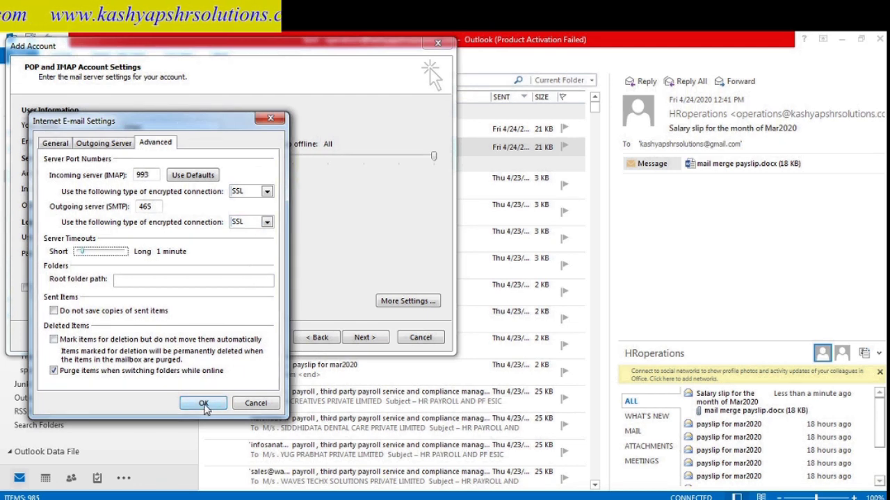
left_click(203, 404)
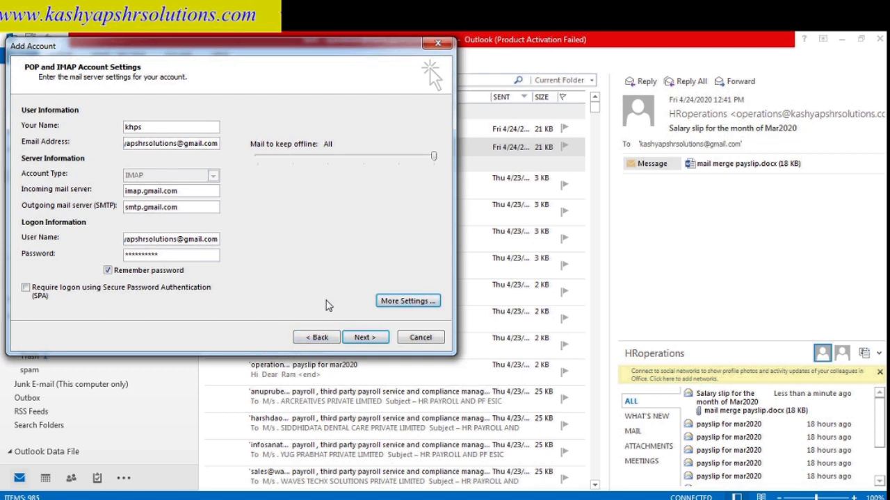
left_click(364, 337)
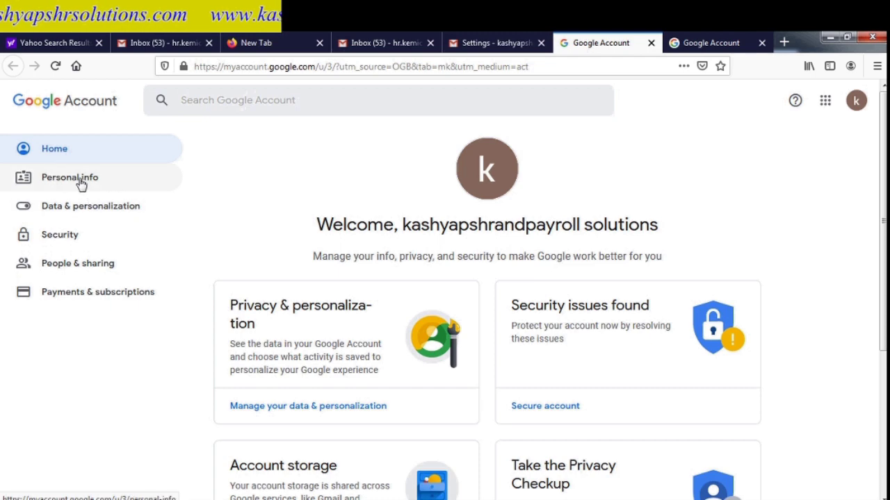
- Switch Allow less secure apps ON in the Google Account Security settings
left_click(61, 236)
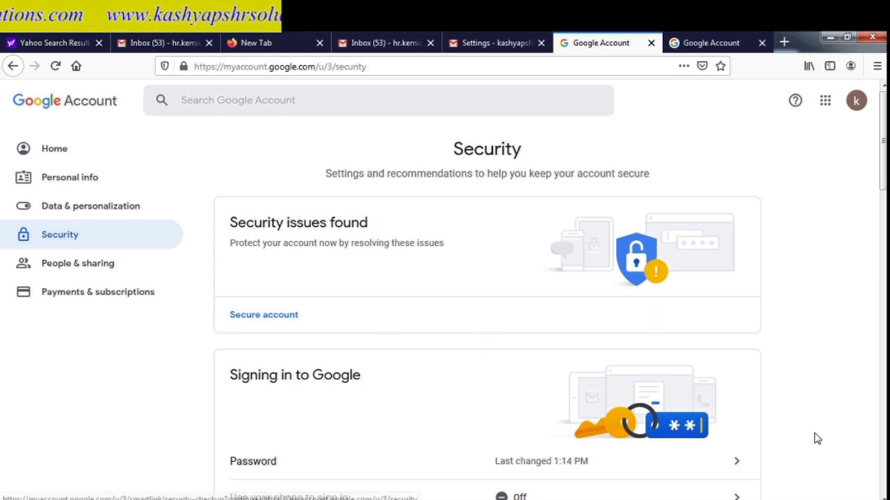
scroll(844, 450, "down", 2)
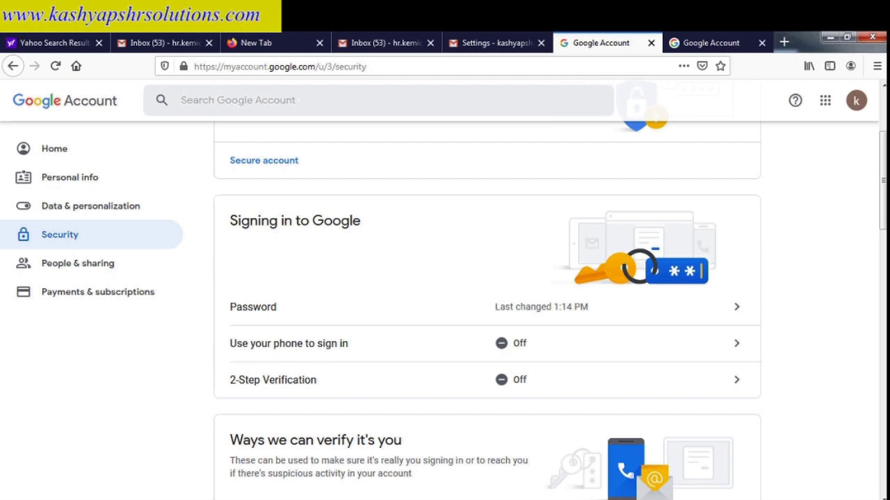
mouse_move(340, 499)
left_click(373, 456)
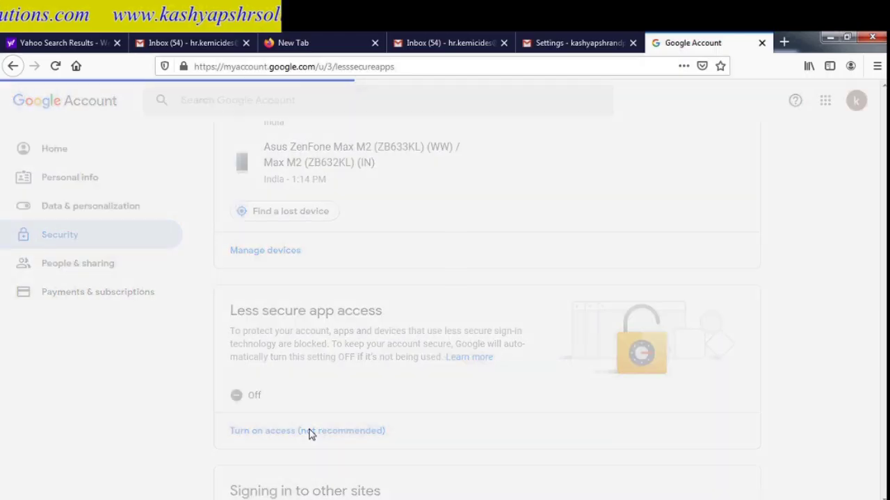
left_click(308, 429)
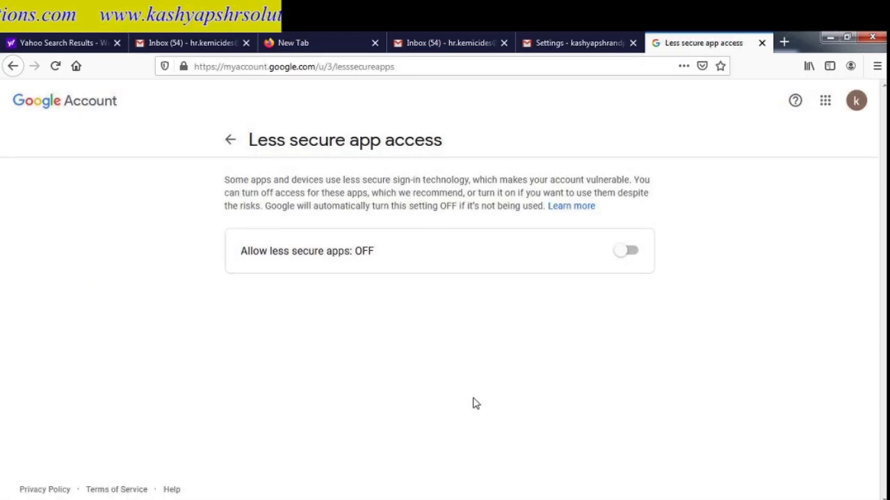
left_click(632, 252)
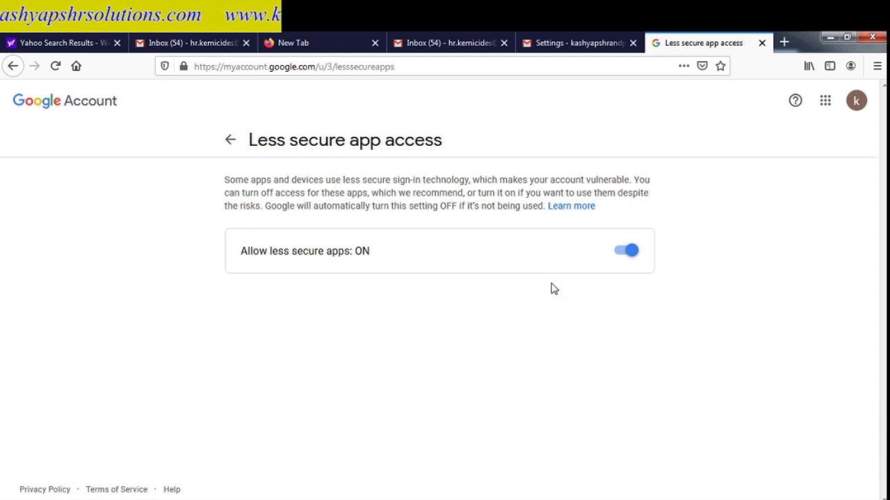
left_click(577, 45)
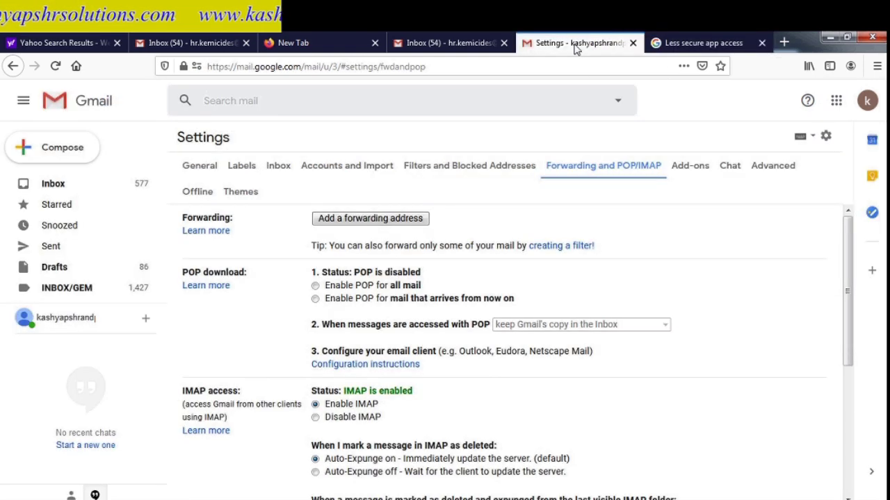
- Restart the manual account setup and choose POP or IMAP as the service
left_click(685, 43)
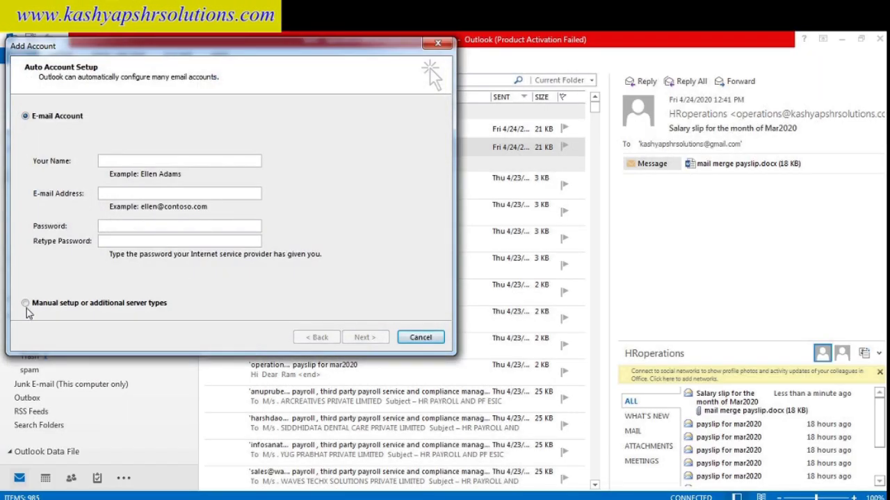
left_click(25, 303)
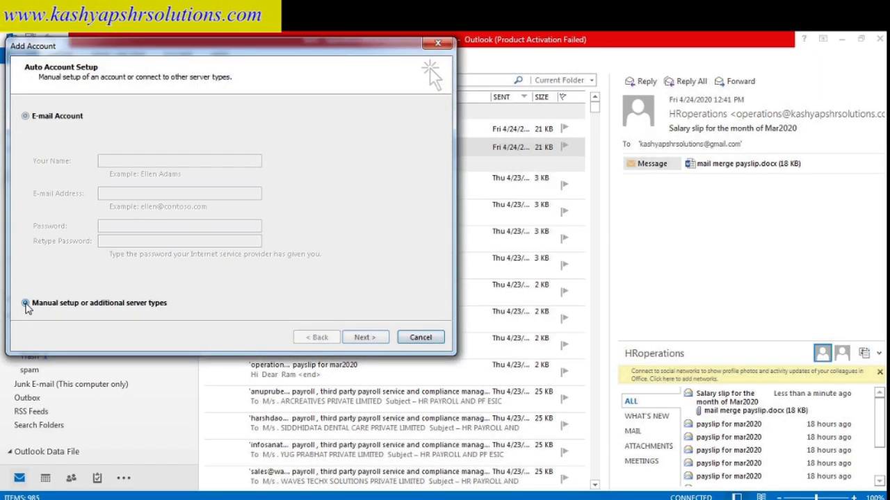
left_click(363, 338)
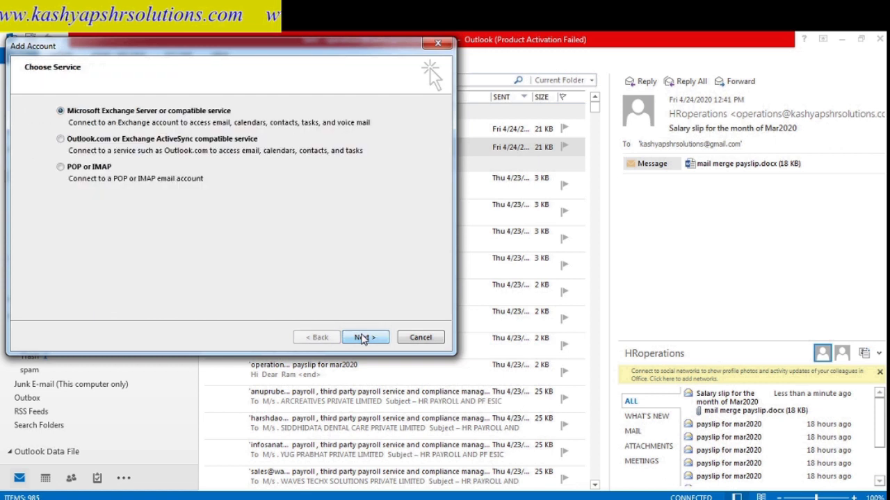
left_click(61, 167)
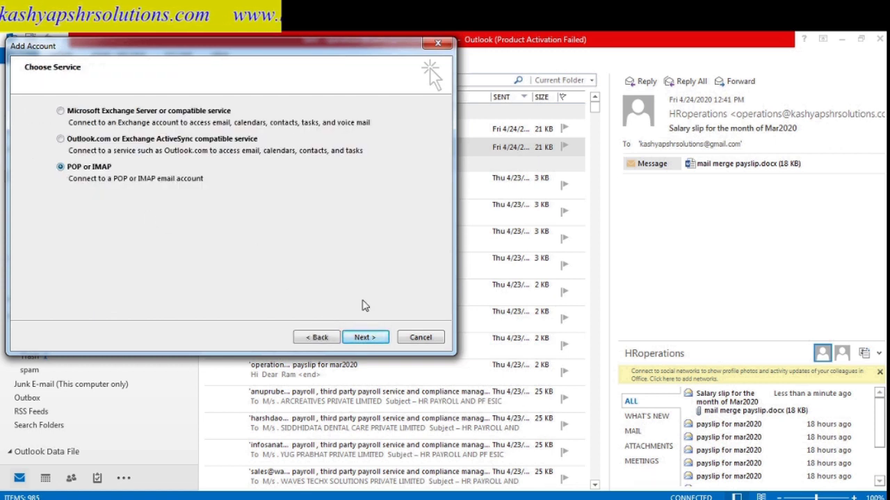
left_click(365, 338)
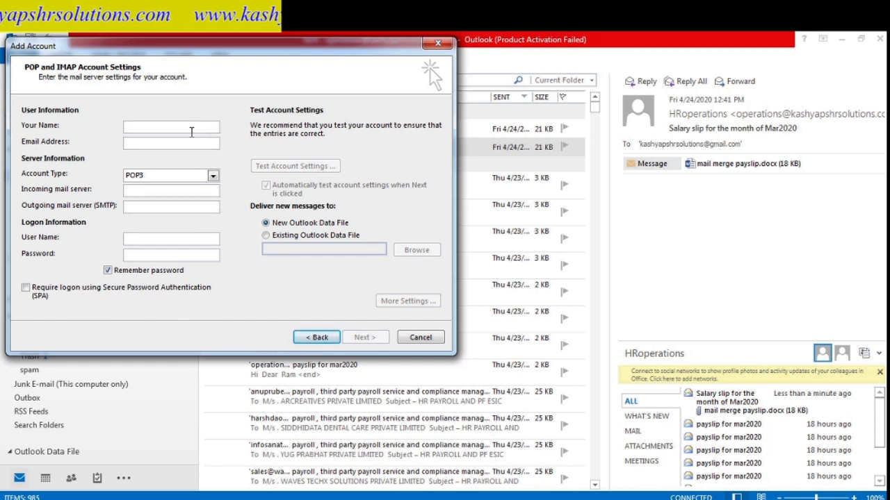
- Enter the display name and the account's Gmail address, with IMAP as the account type
left_click(191, 130)
type("KH")
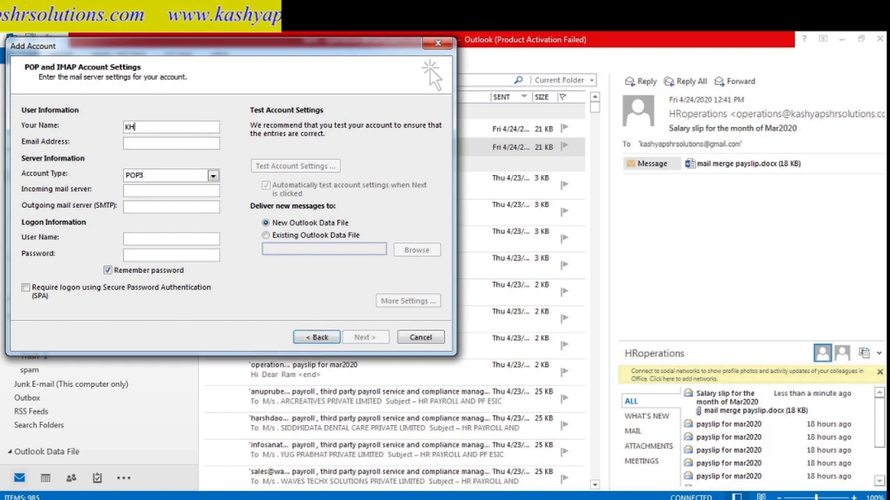
type("SPS")
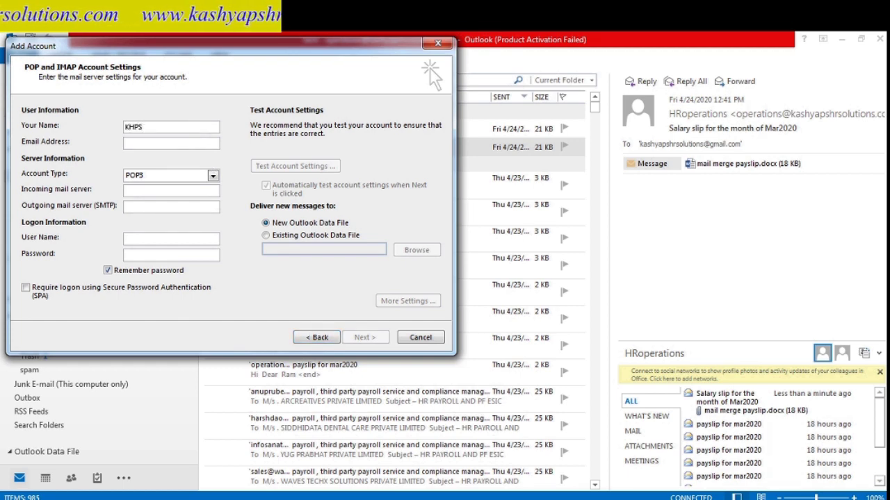
left_click(152, 144)
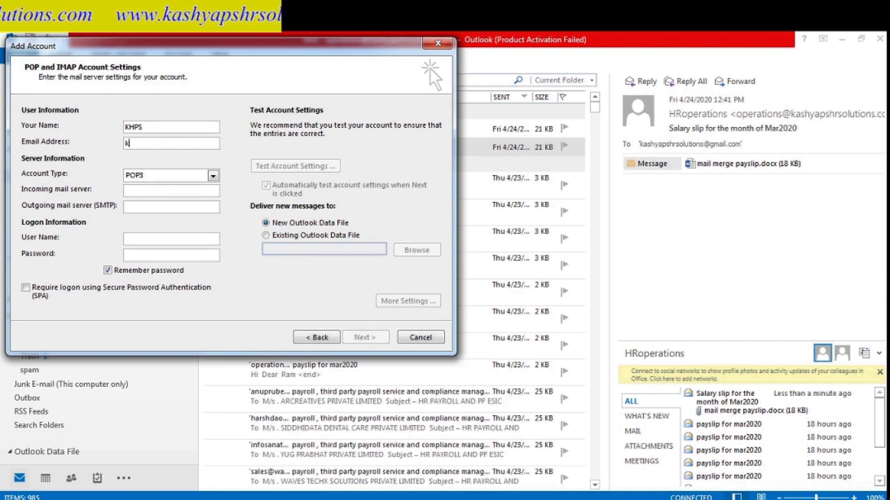
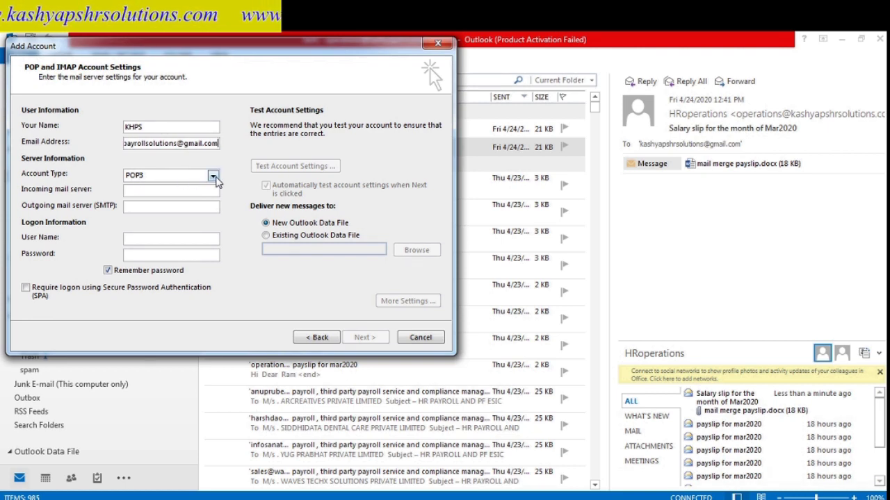
left_click(212, 176)
left_click(207, 196)
left_click(206, 197)
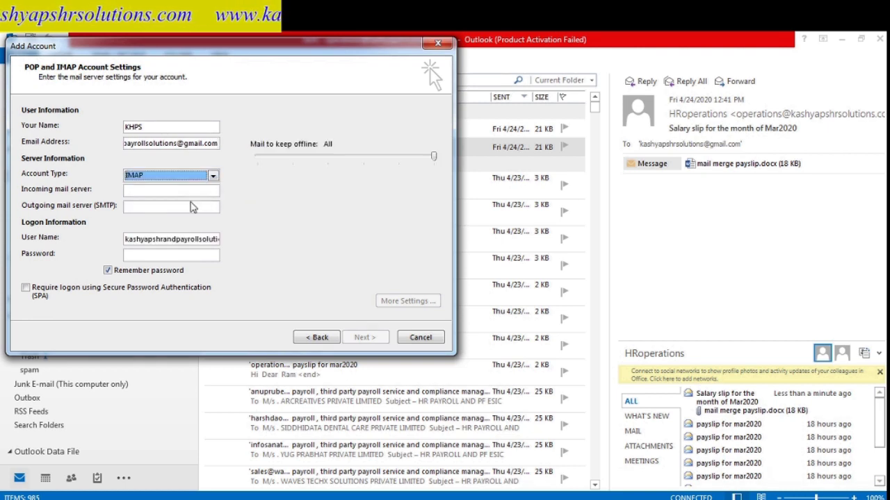
- Enter the imap.gmail.com and smtp.gmail.com servers, the full Gmail user name, and the password
left_click(189, 192)
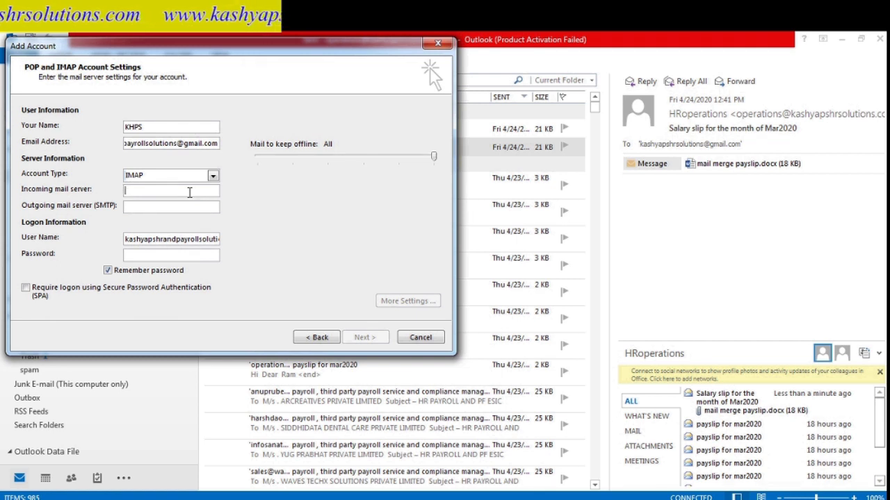
type("imap.gmail.com")
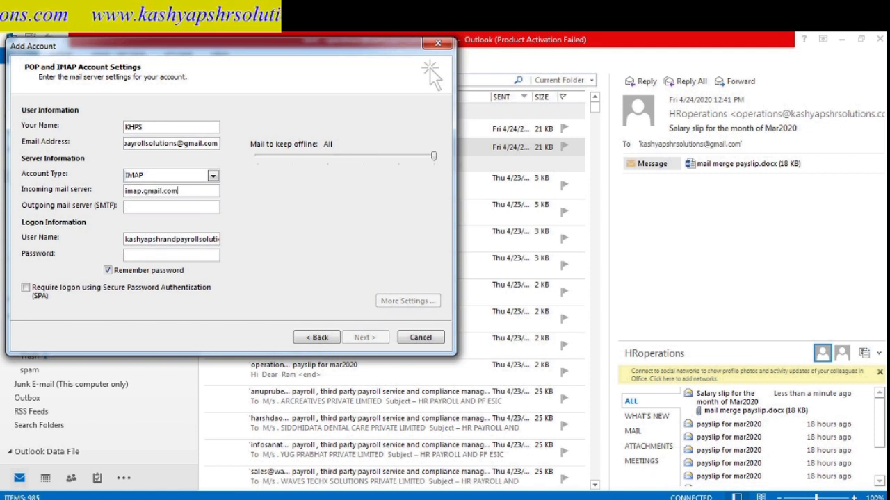
left_click(173, 206)
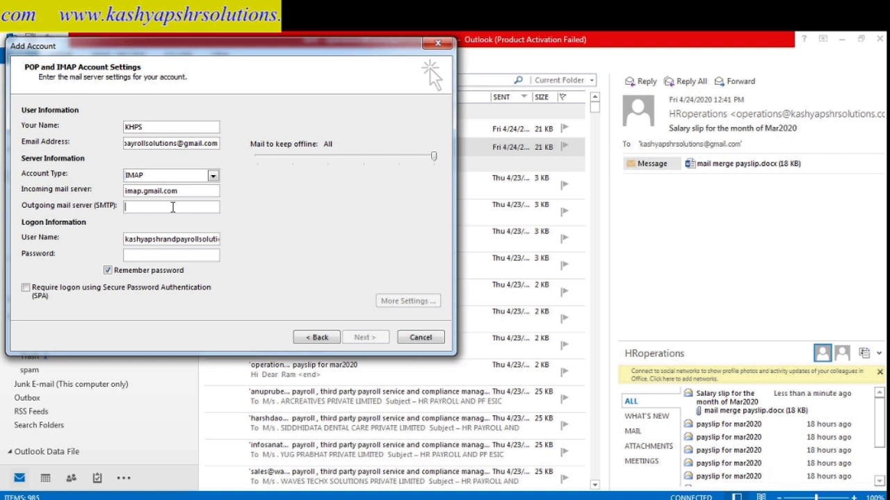
type("smtp")
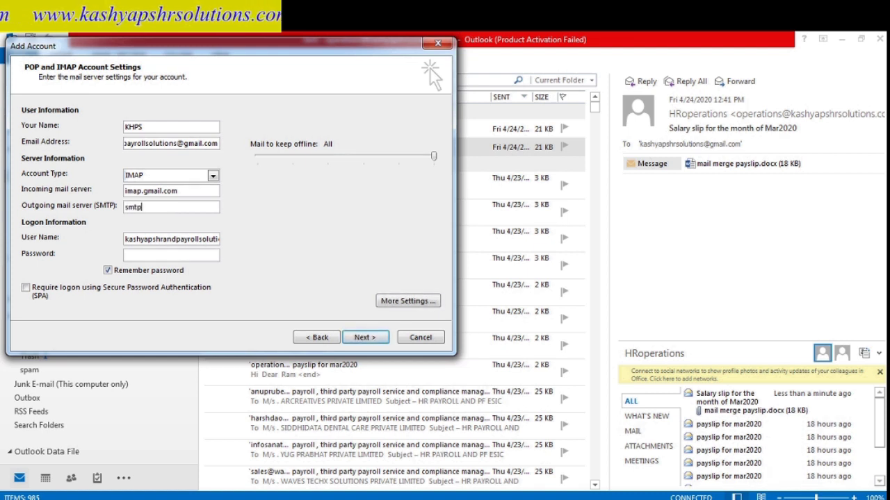
type(".gmail.")
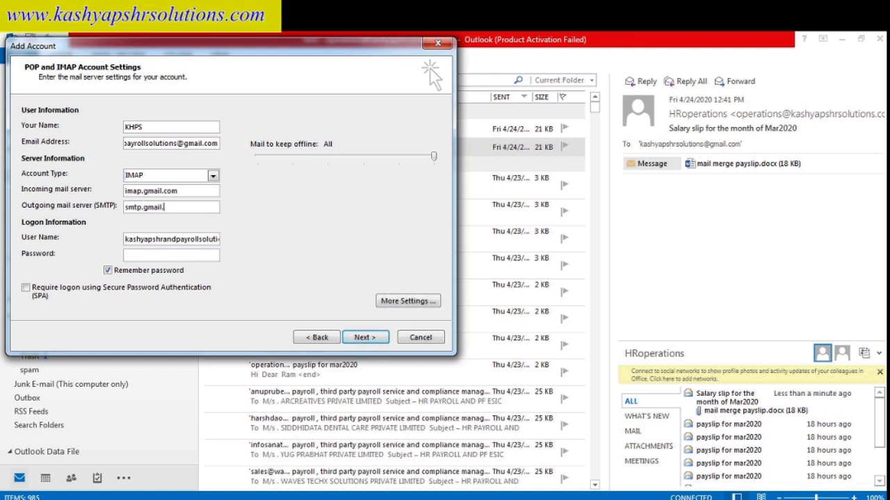
type("com")
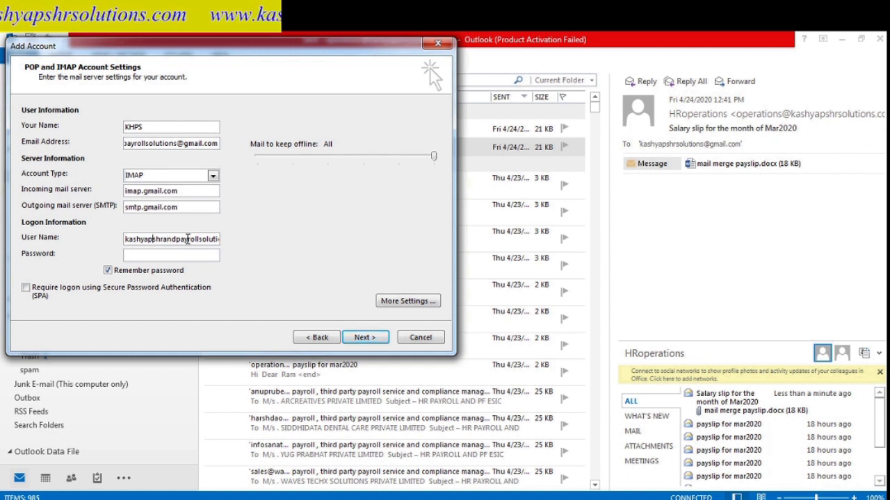
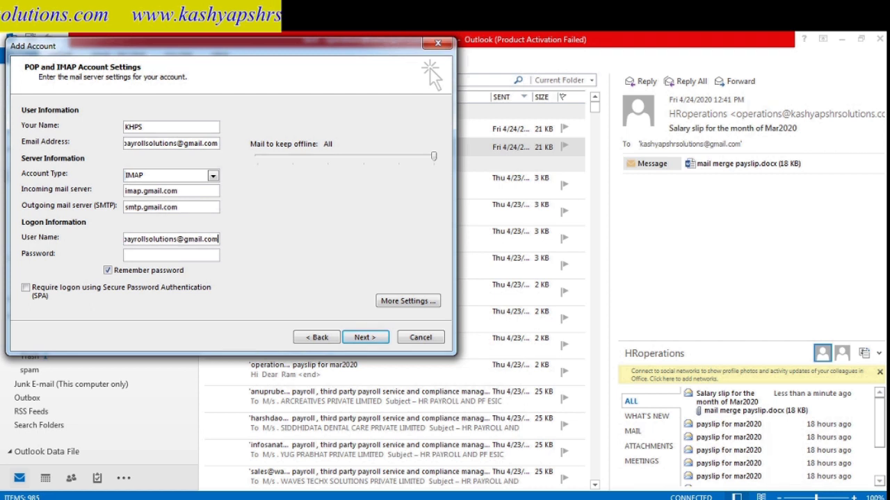
left_click(182, 253)
type("*")
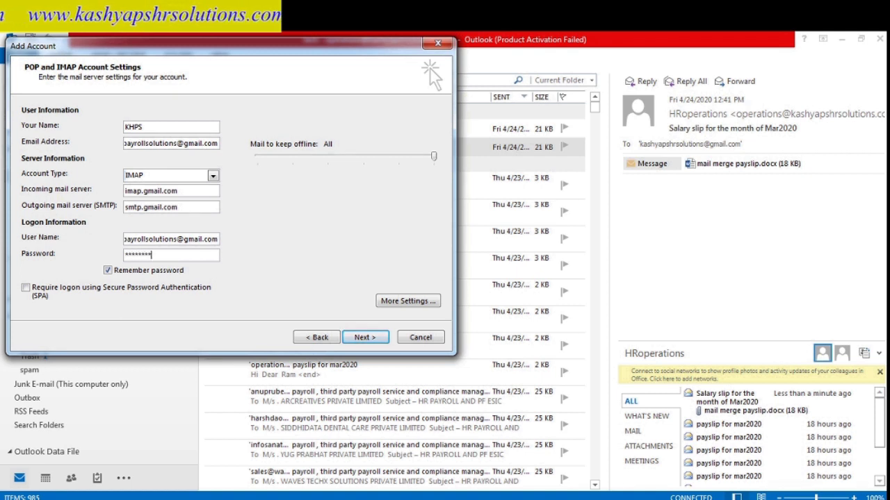
- In More Settings, require SMTP authentication, choose SSL for both servers, and set SMTP port 465
left_click(399, 306)
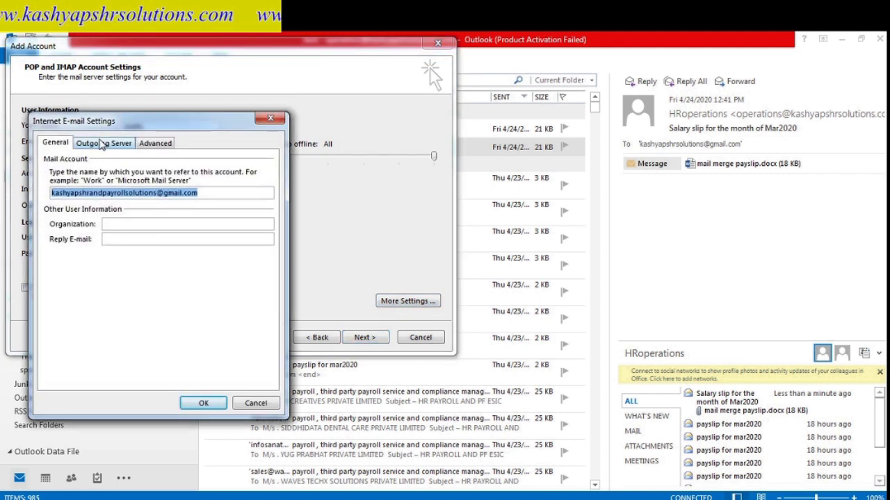
left_click(104, 143)
left_click(55, 160)
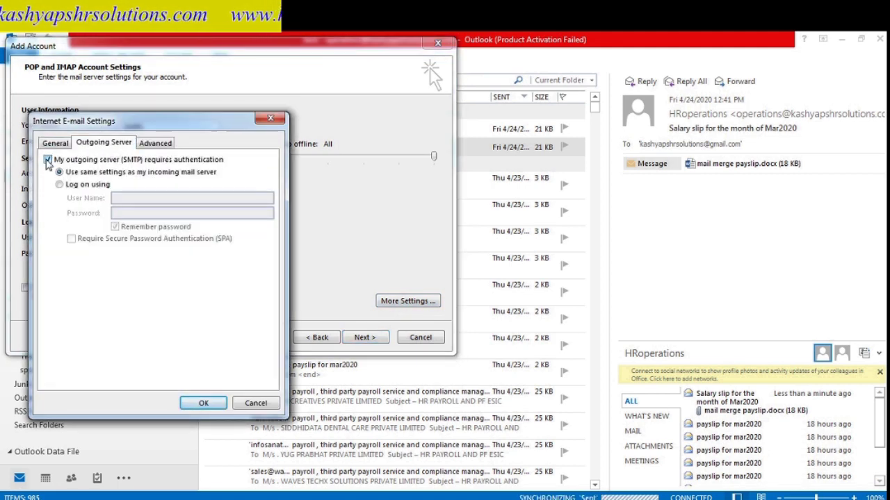
left_click(155, 143)
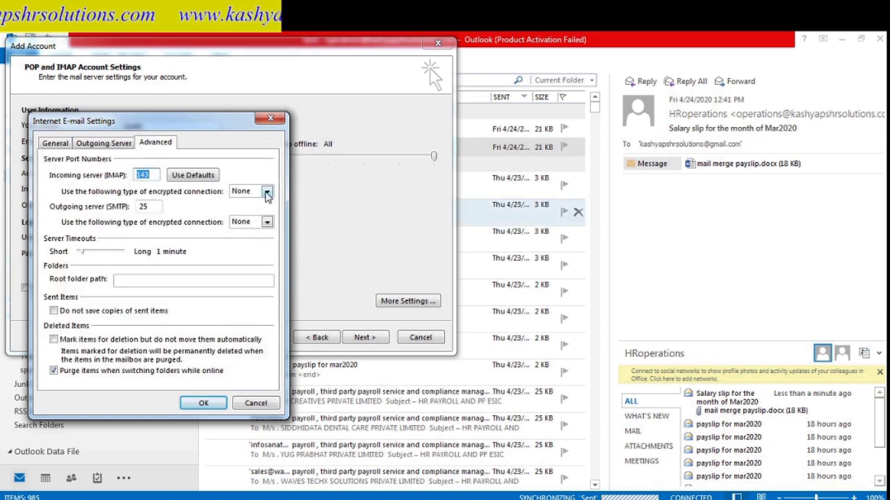
left_click(267, 191)
left_click(245, 212)
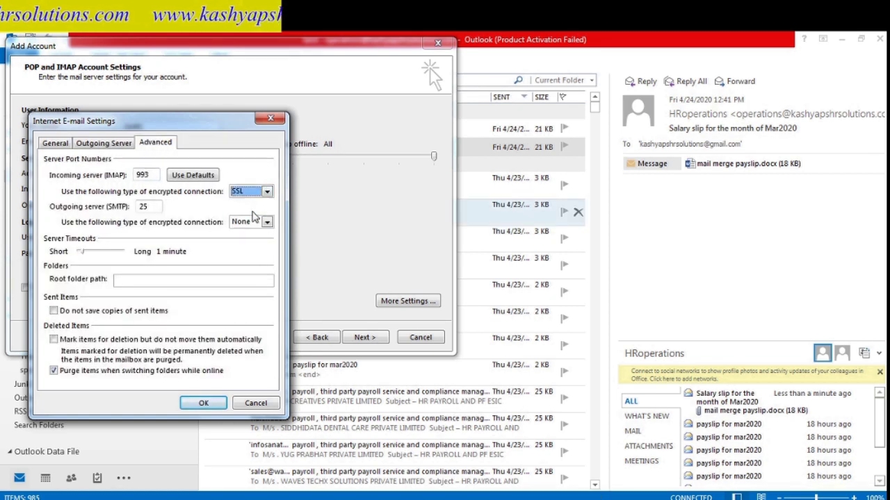
left_click(267, 223)
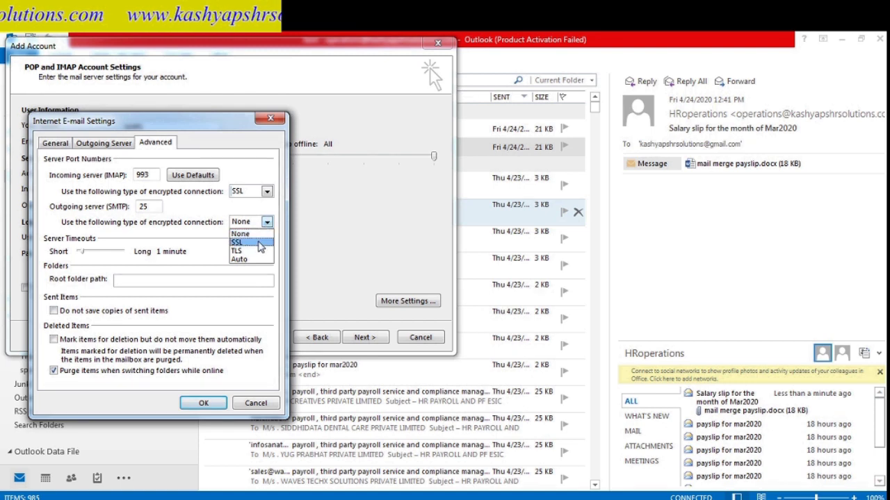
left_click(260, 245)
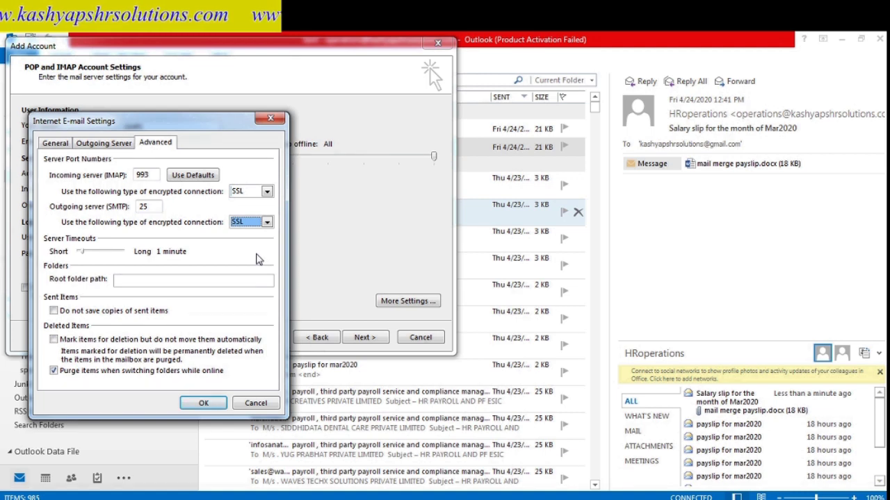
left_click(159, 207)
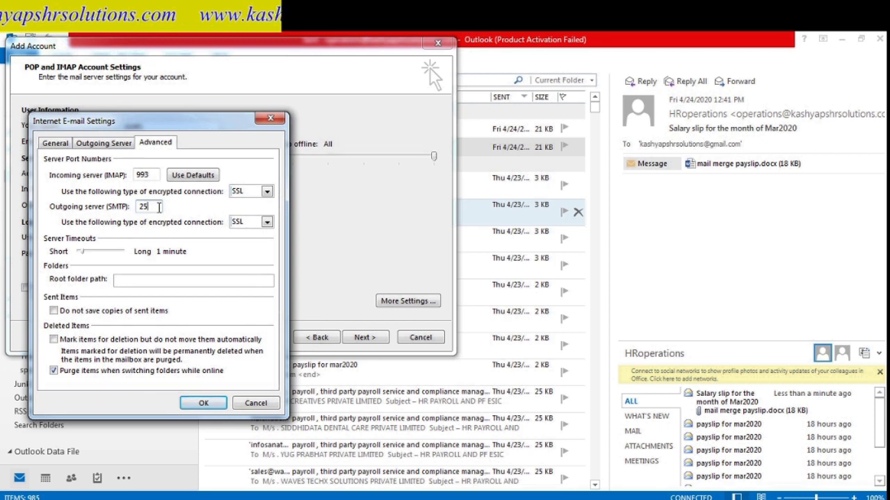
type("465")
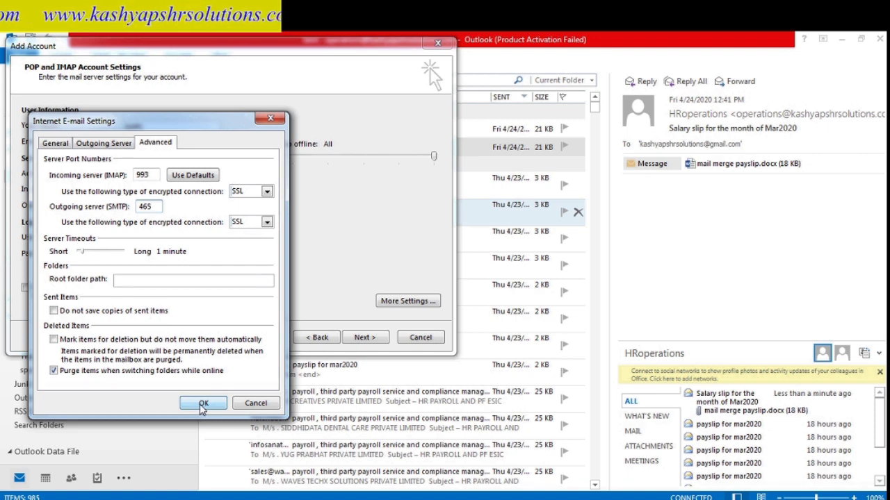
left_click(202, 405)
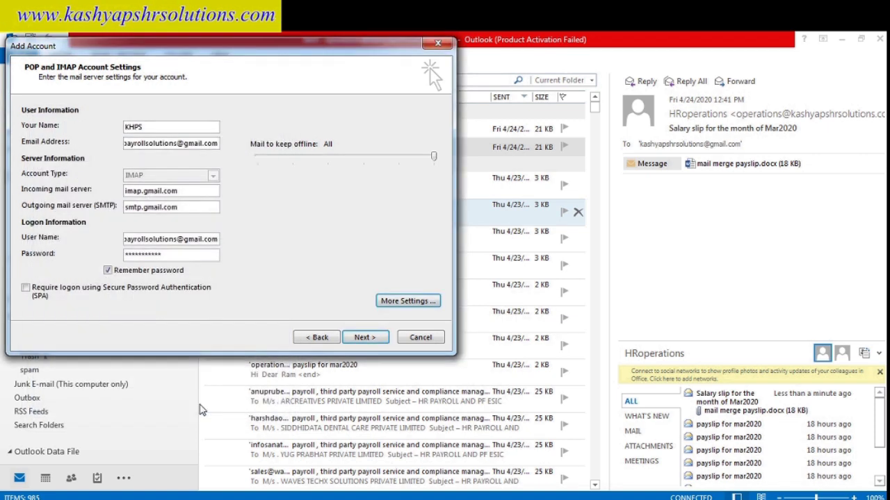
- Run the account test and, once it passes, complete the wizard to add the Gmail account
left_click(366, 338)
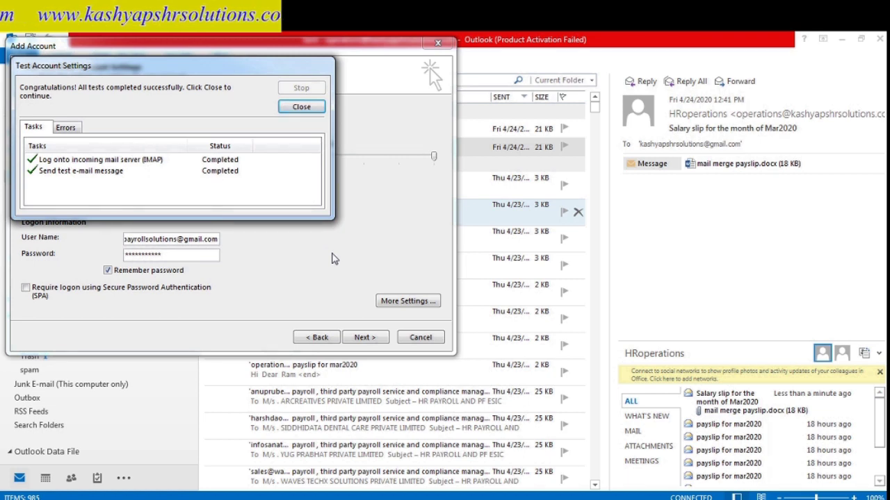
left_click(301, 108)
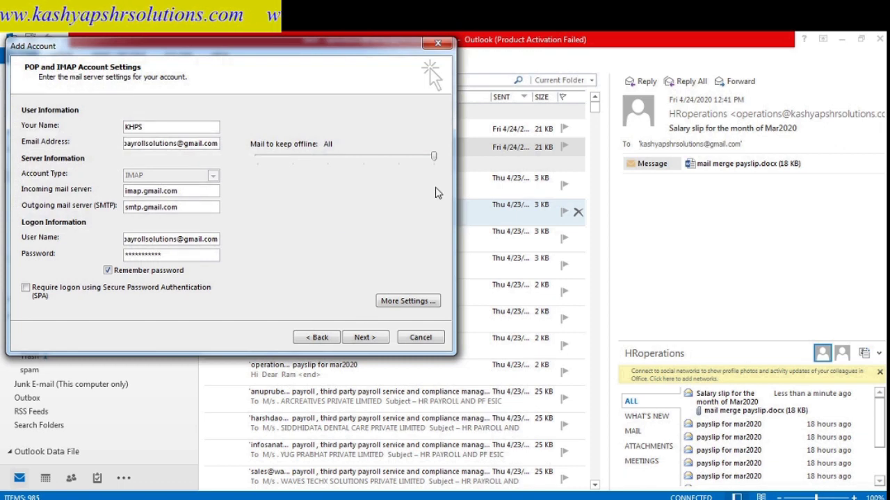
left_click(439, 46)
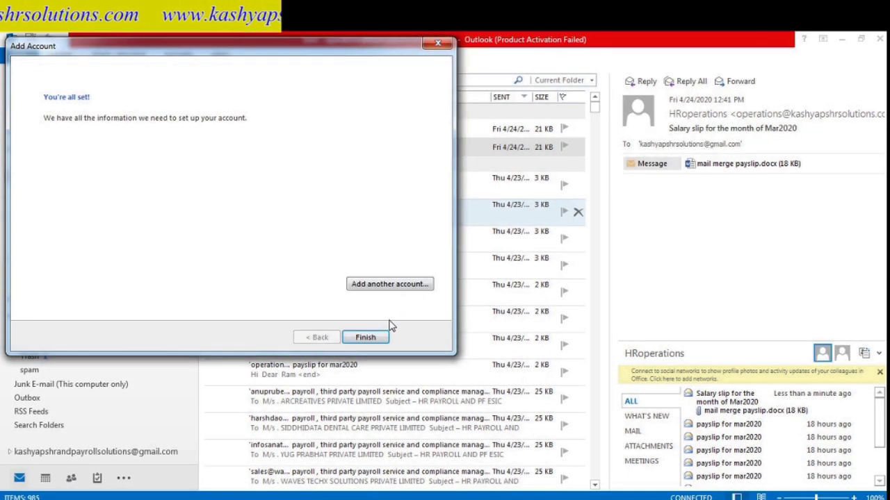
left_click(365, 338)
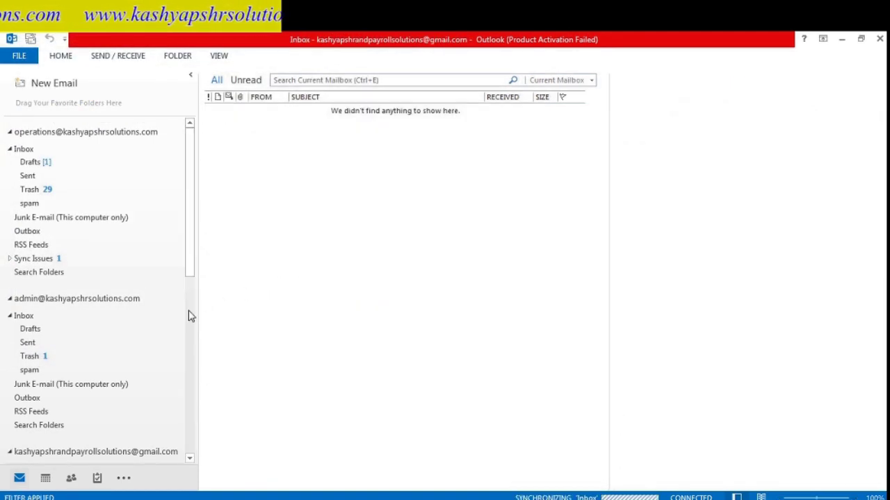
- Scroll to the Gmail account and expand its Inbox to show the GEM subfolder and new emails
left_click(190, 324)
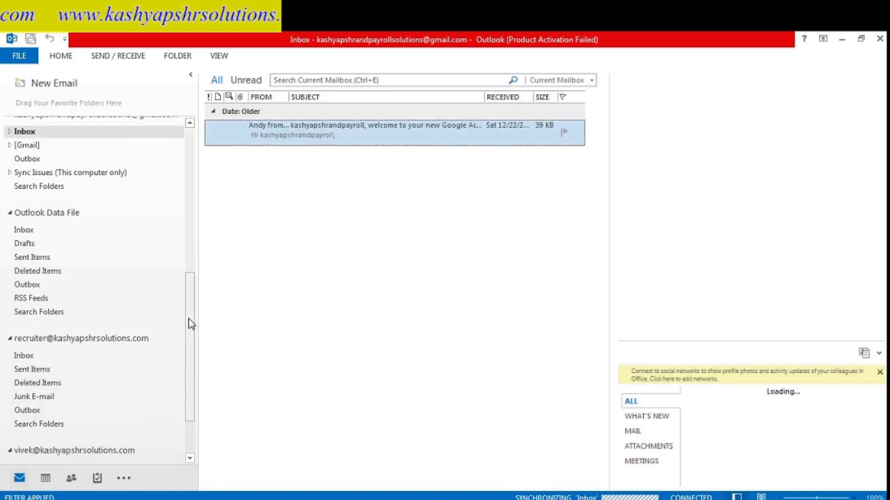
left_click(190, 250)
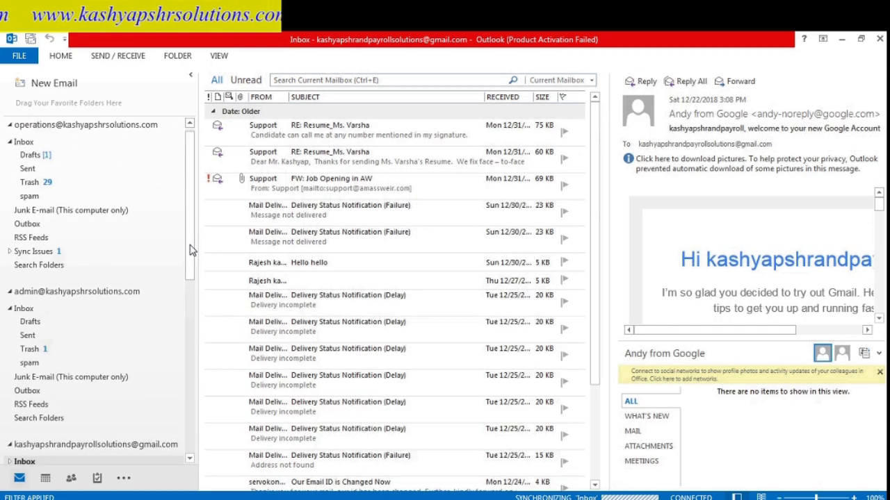
scroll(193, 250, "down", 1)
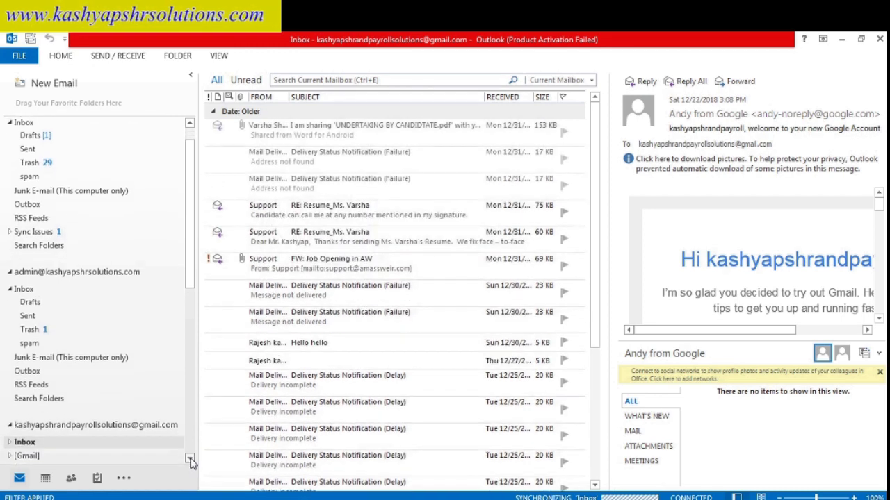
scroll(192, 463, "down", 4)
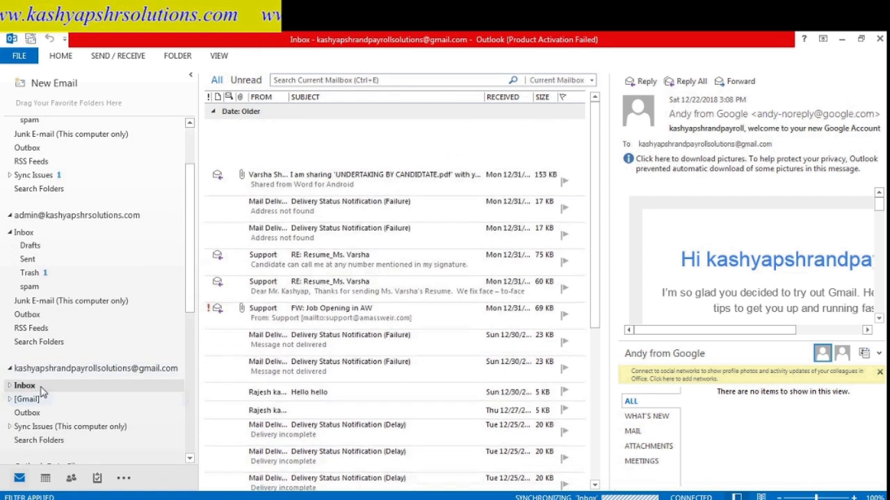
left_click(10, 386)
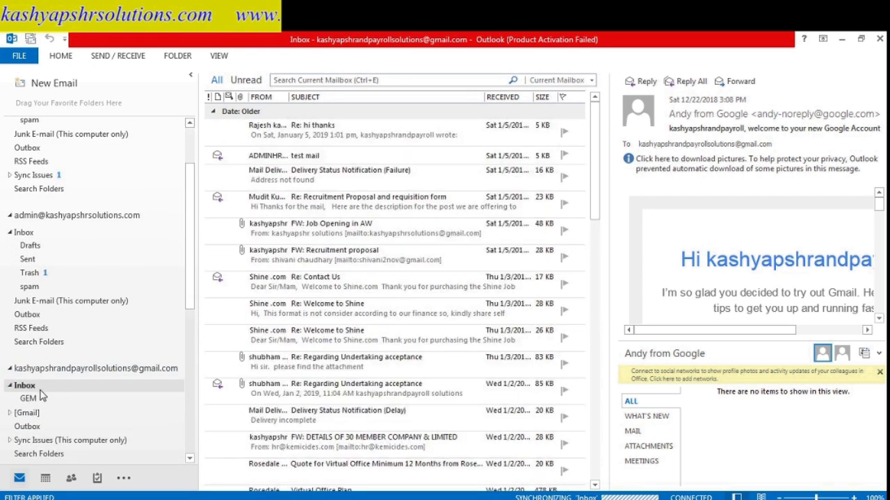
left_click(29, 398)
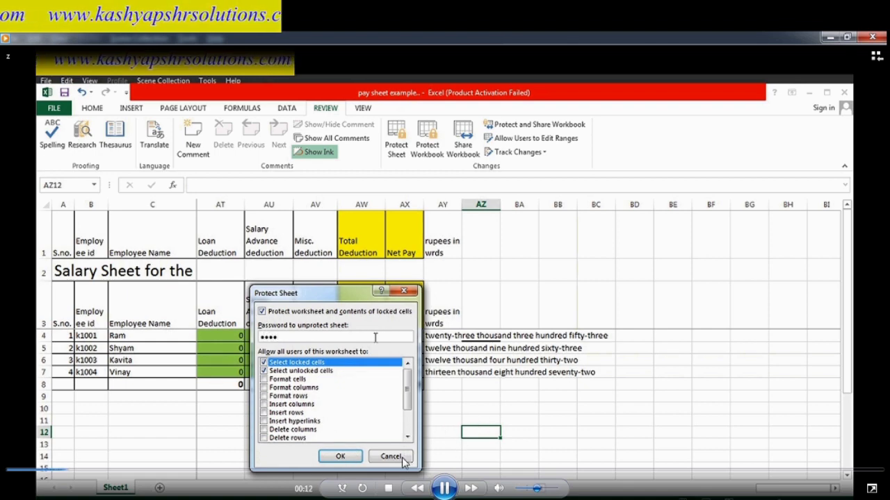
- Switch to the Excel salary workbook and password-protect the salary sheet
left_click(14, 472)
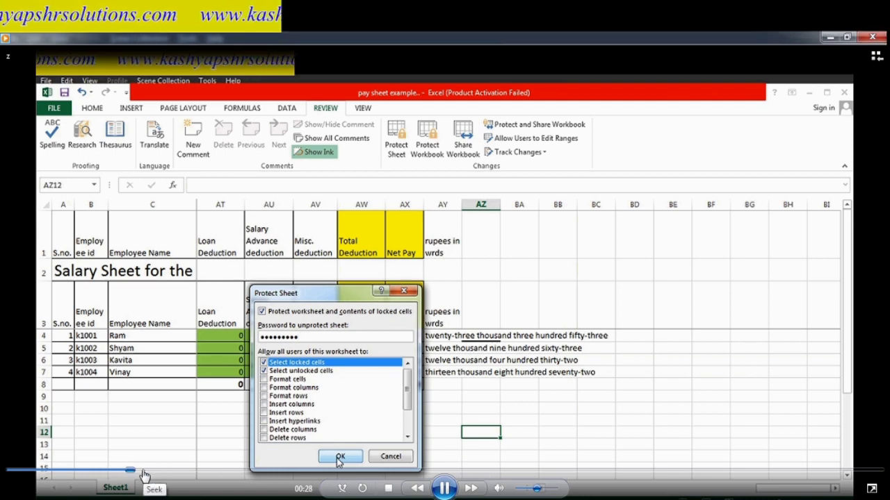
left_click(141, 474)
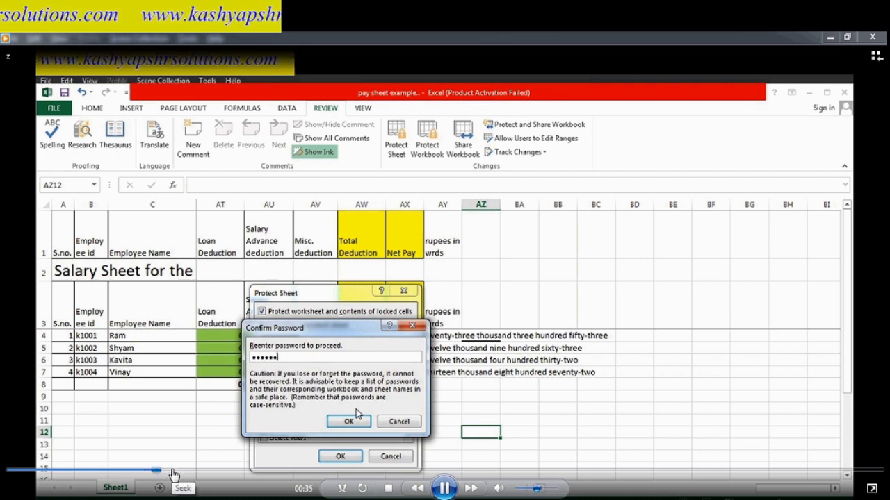
left_click(175, 471)
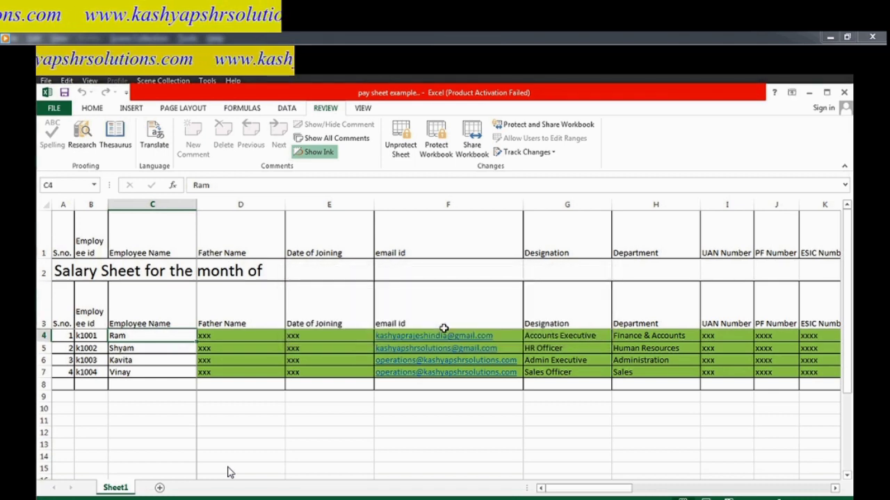
mouse_move(244, 468)
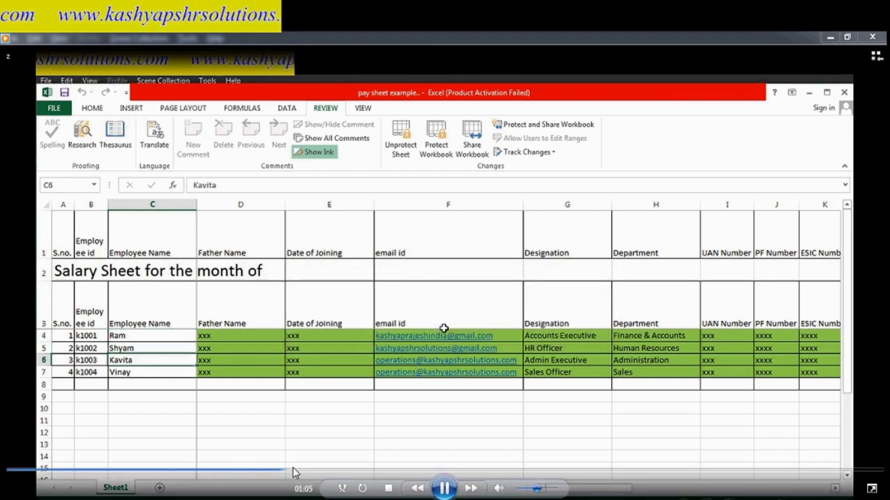